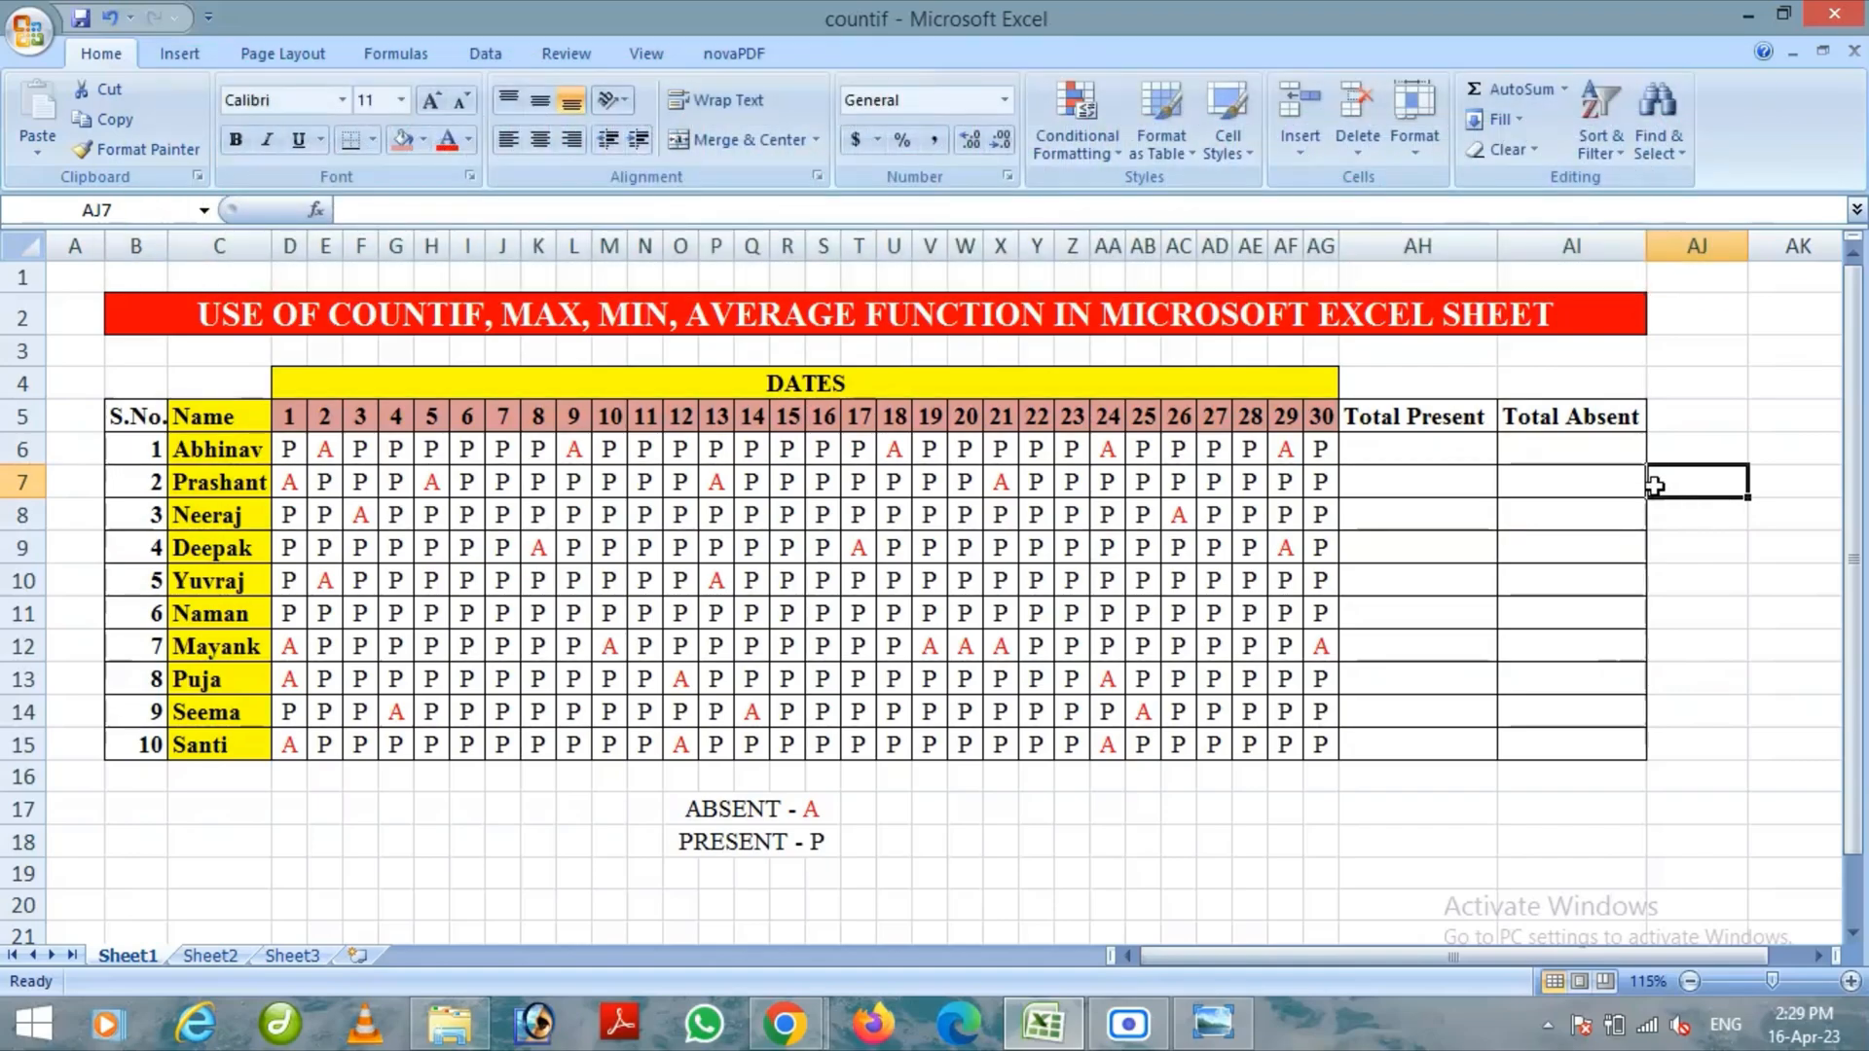
Switch to Windows Photo Viewer to read the COUNTIF function definition, and return to the countif workbook
left_click(1212, 1034)
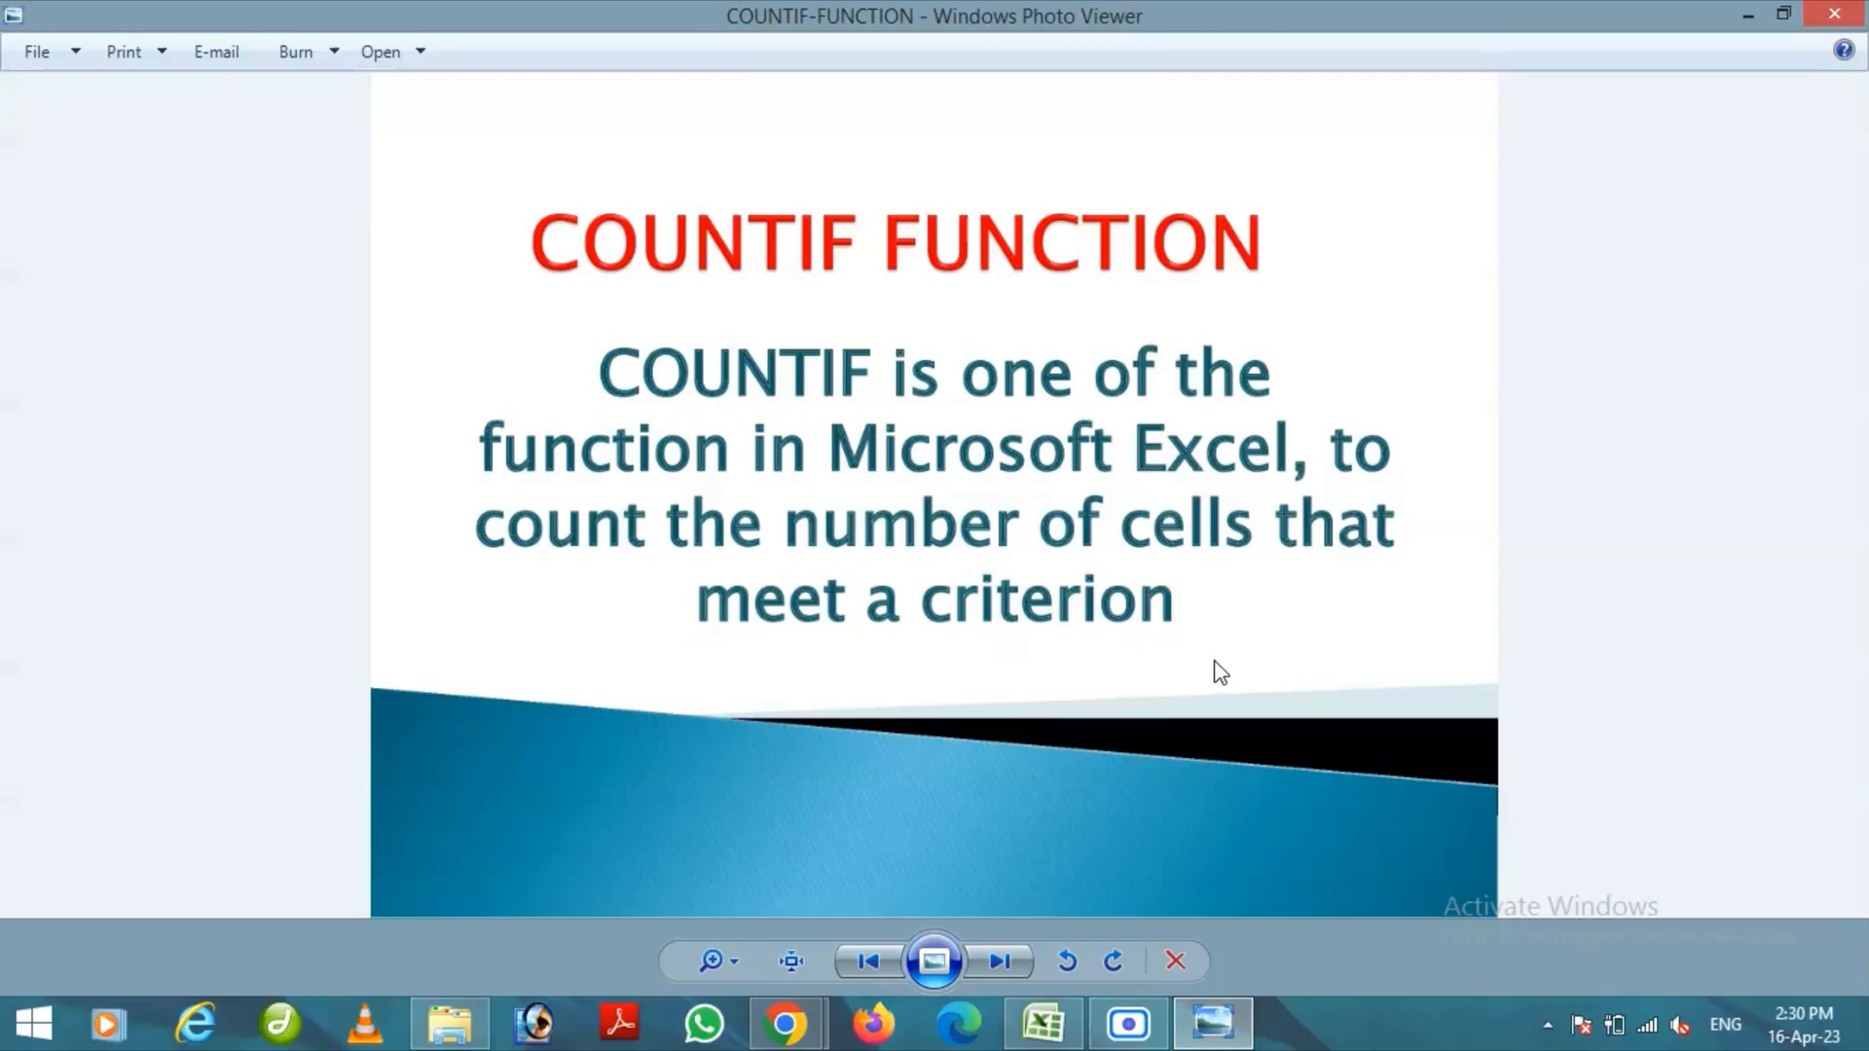
left_click(1752, 13)
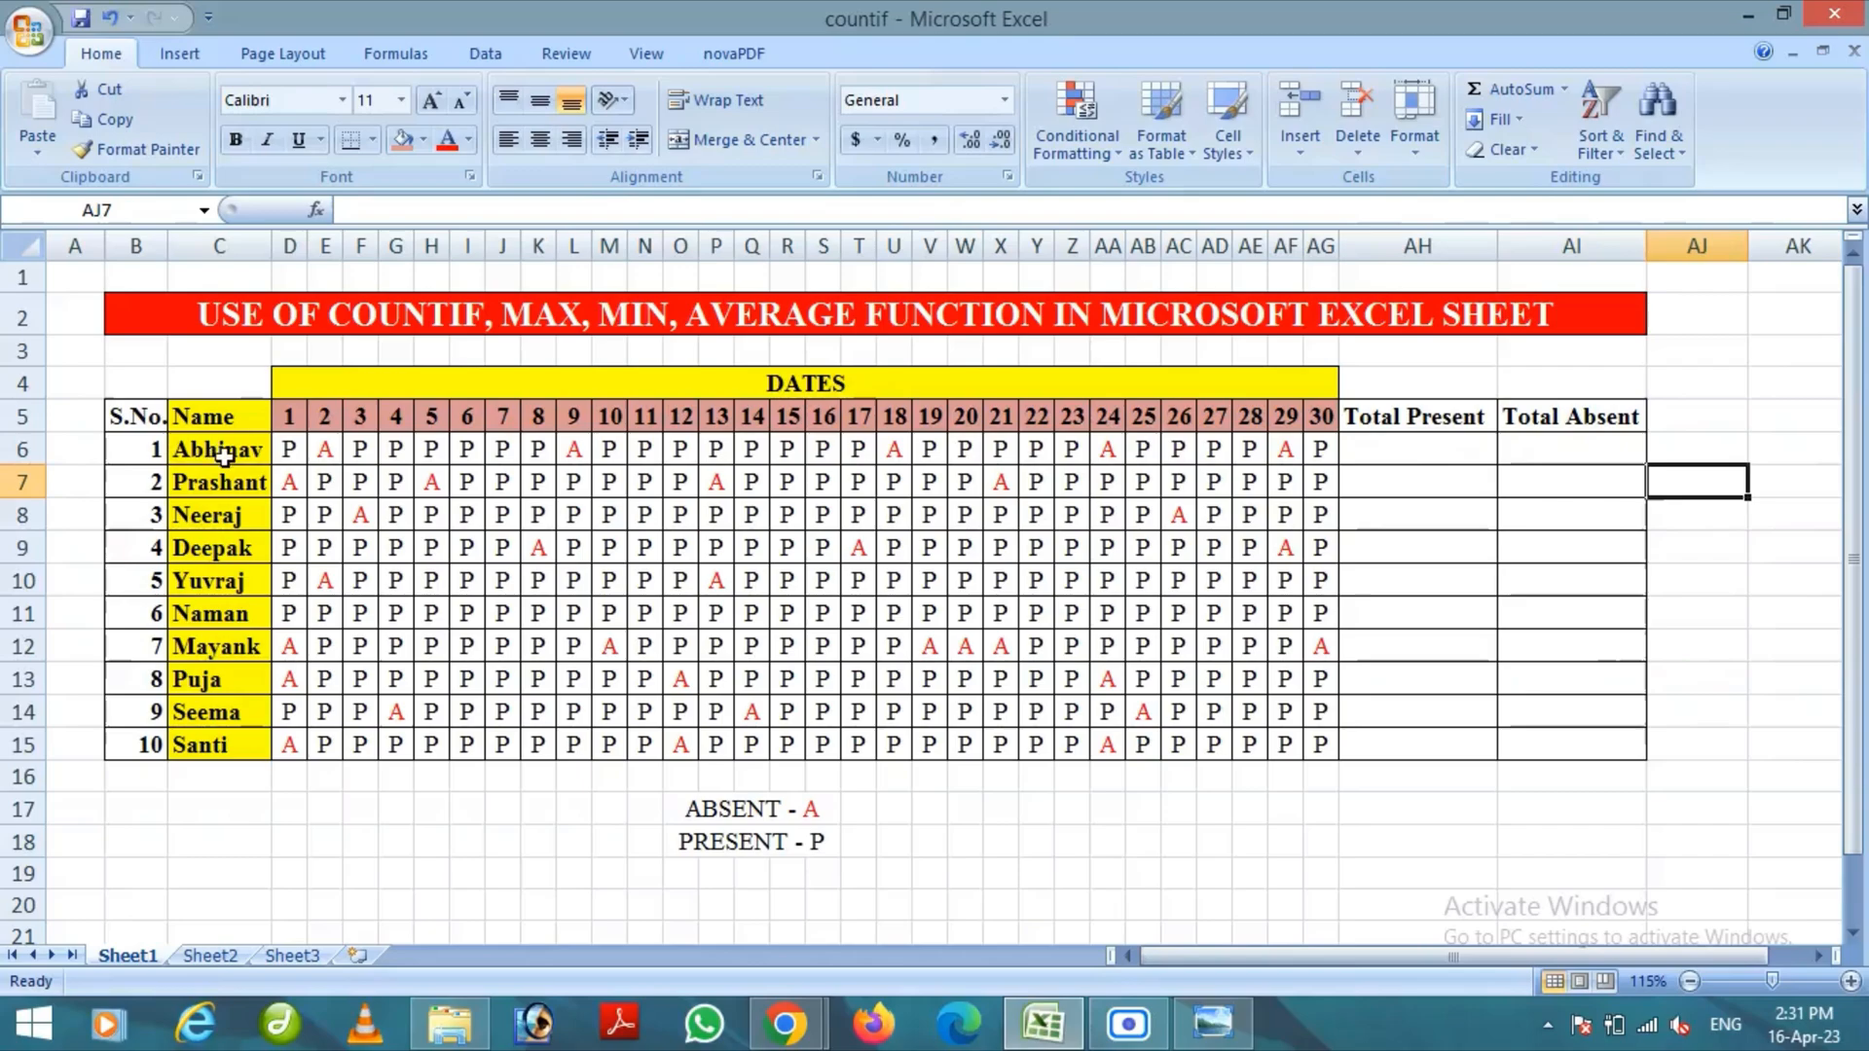
Enter =COUNTIF(D6:AG6, "P") in cell AH6 to count the first student's present days
left_click(1401, 451)
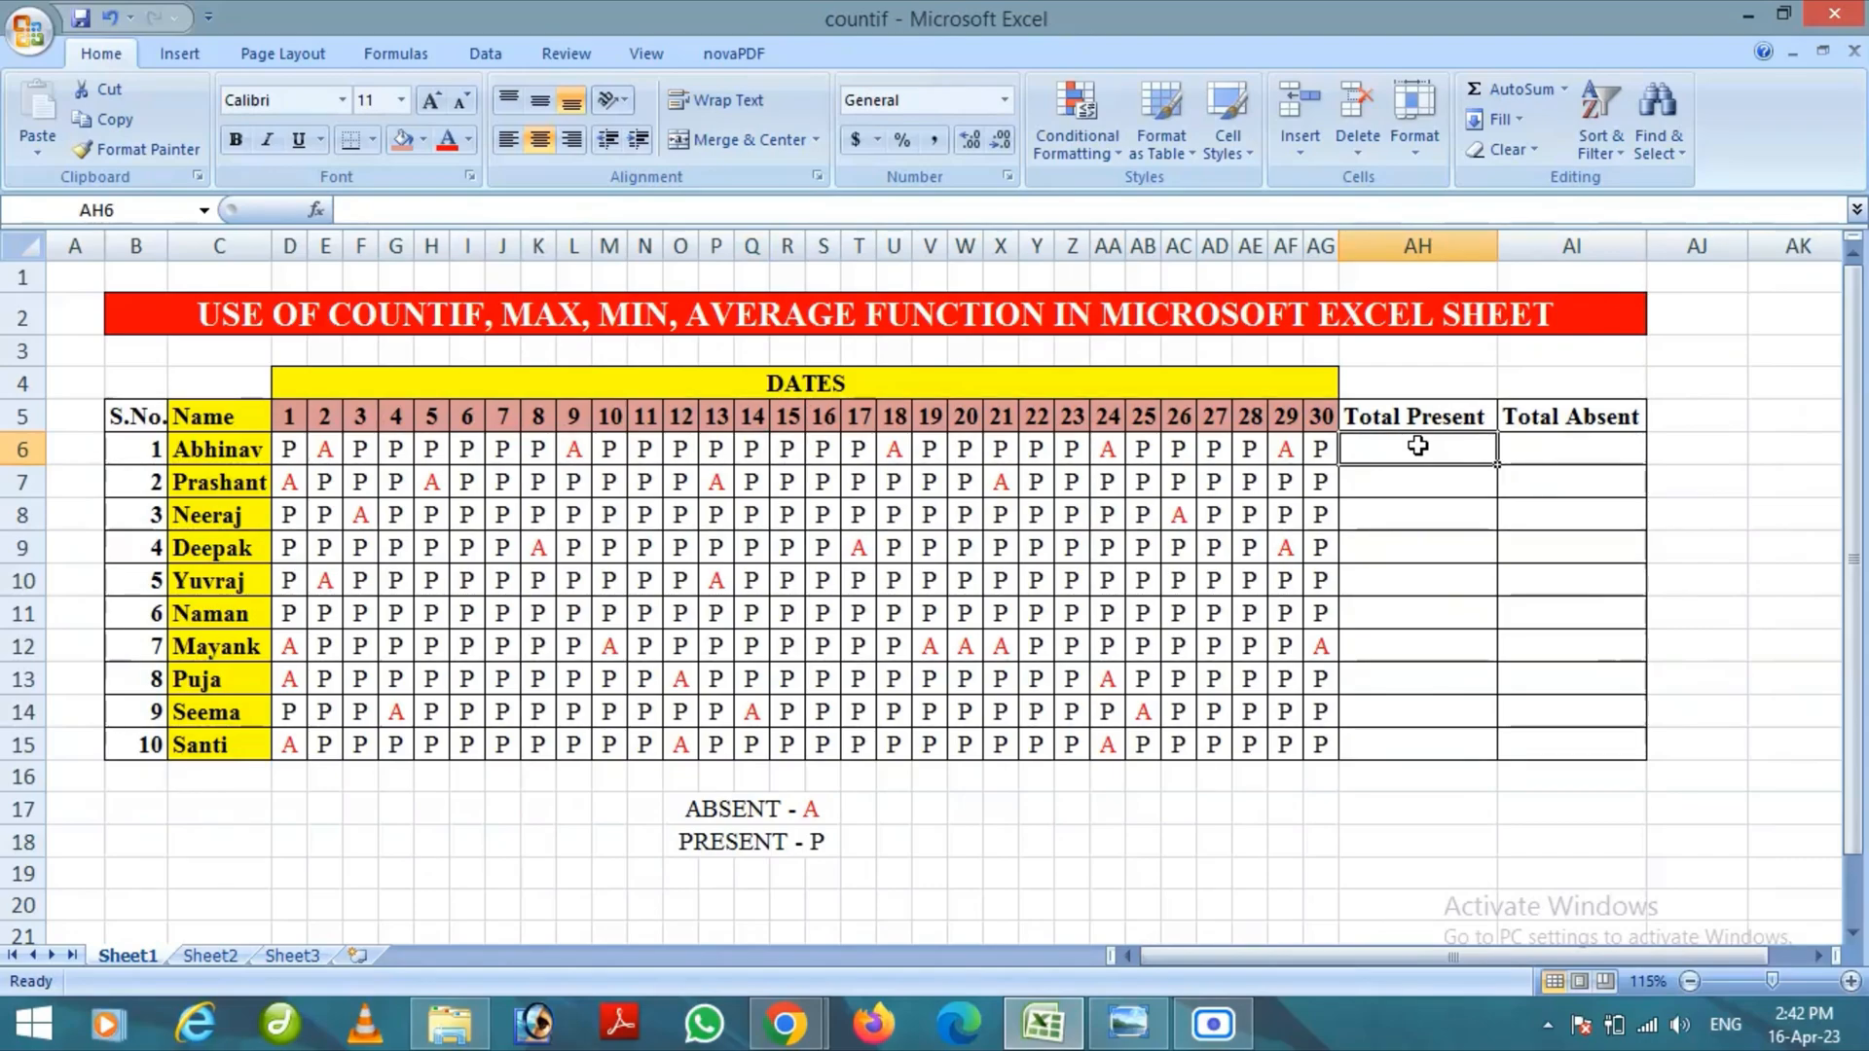
type("=")
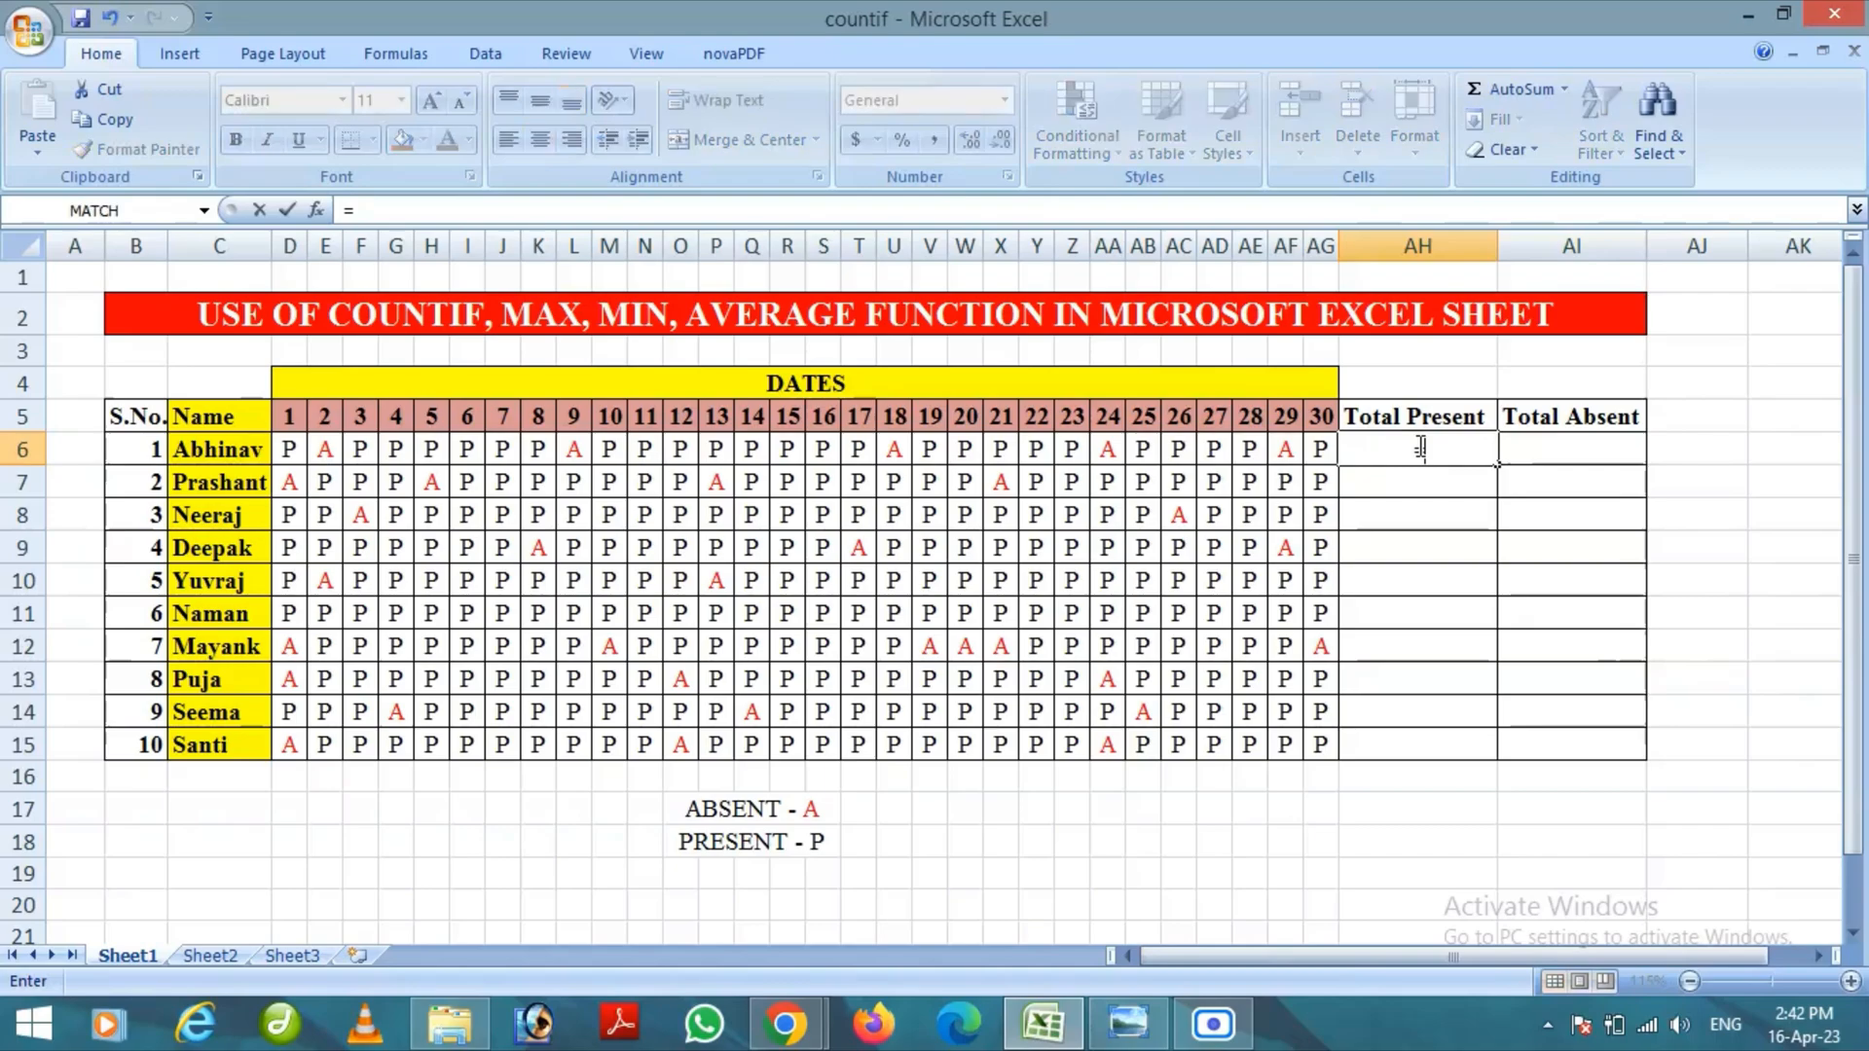
type("CO")
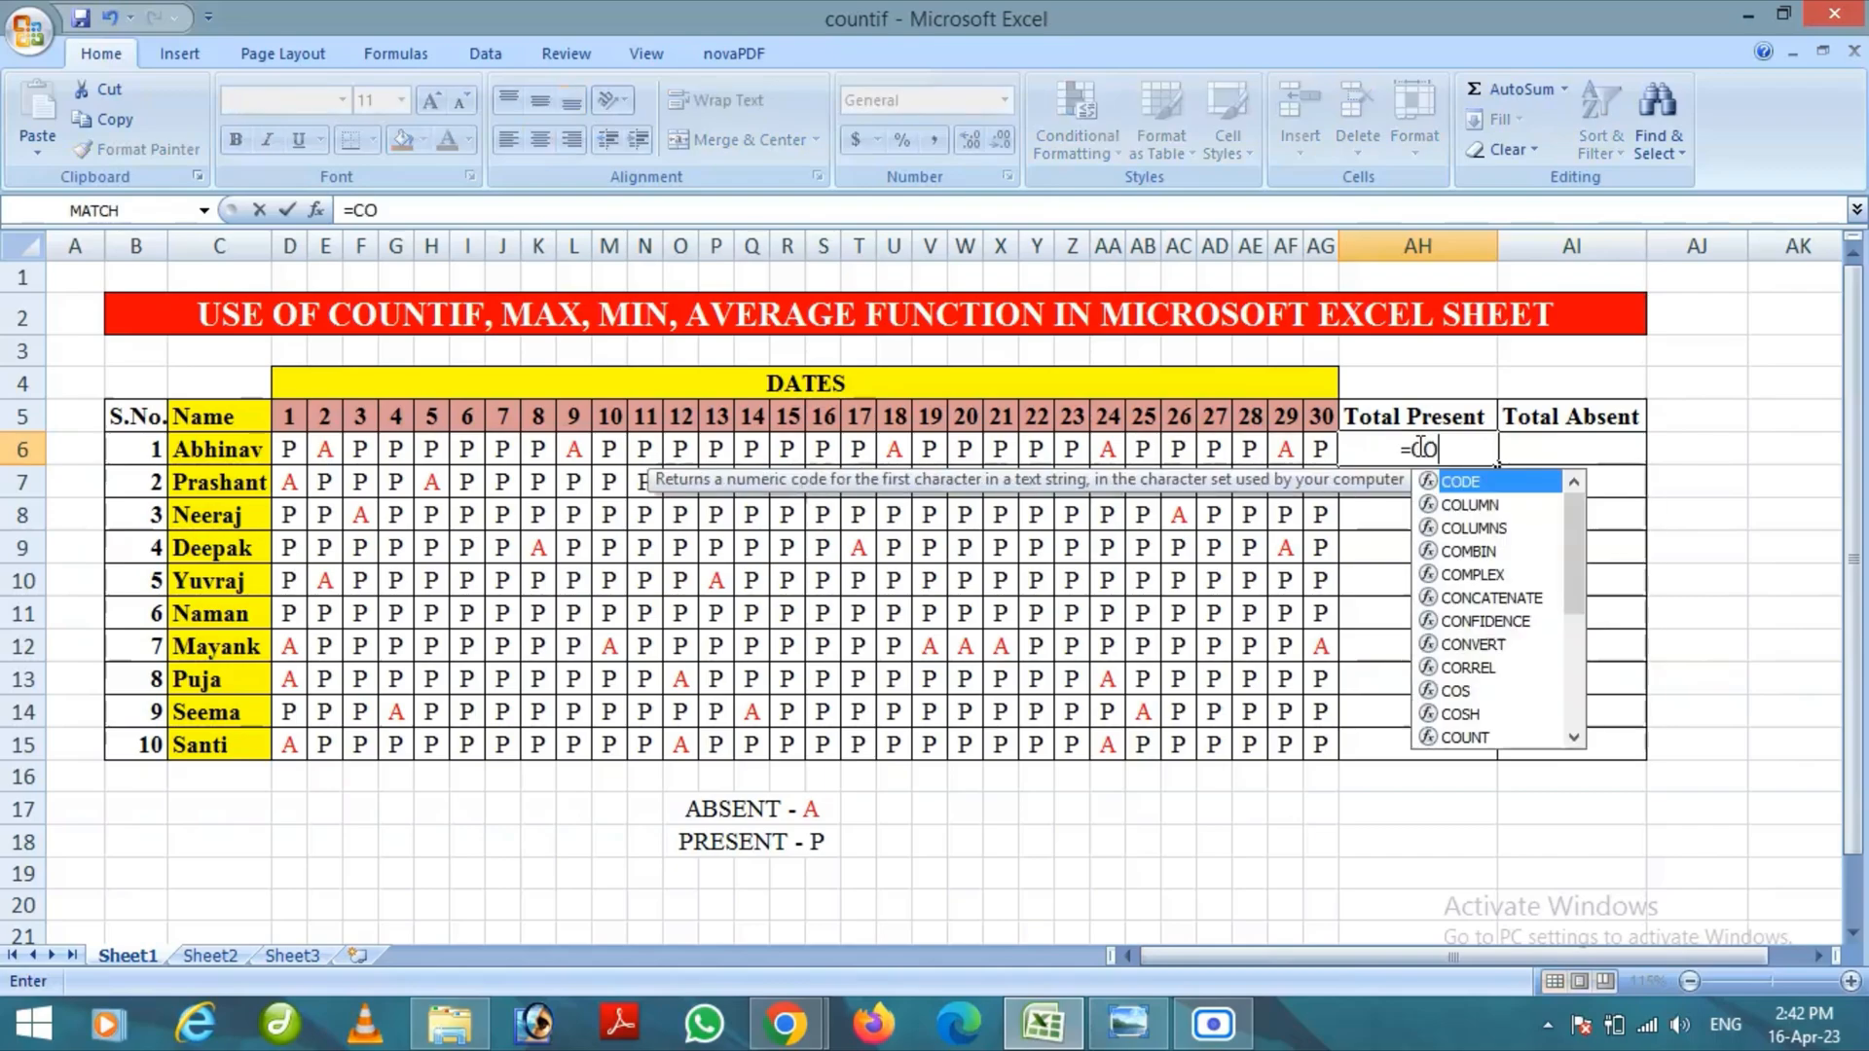
type("UNTIF")
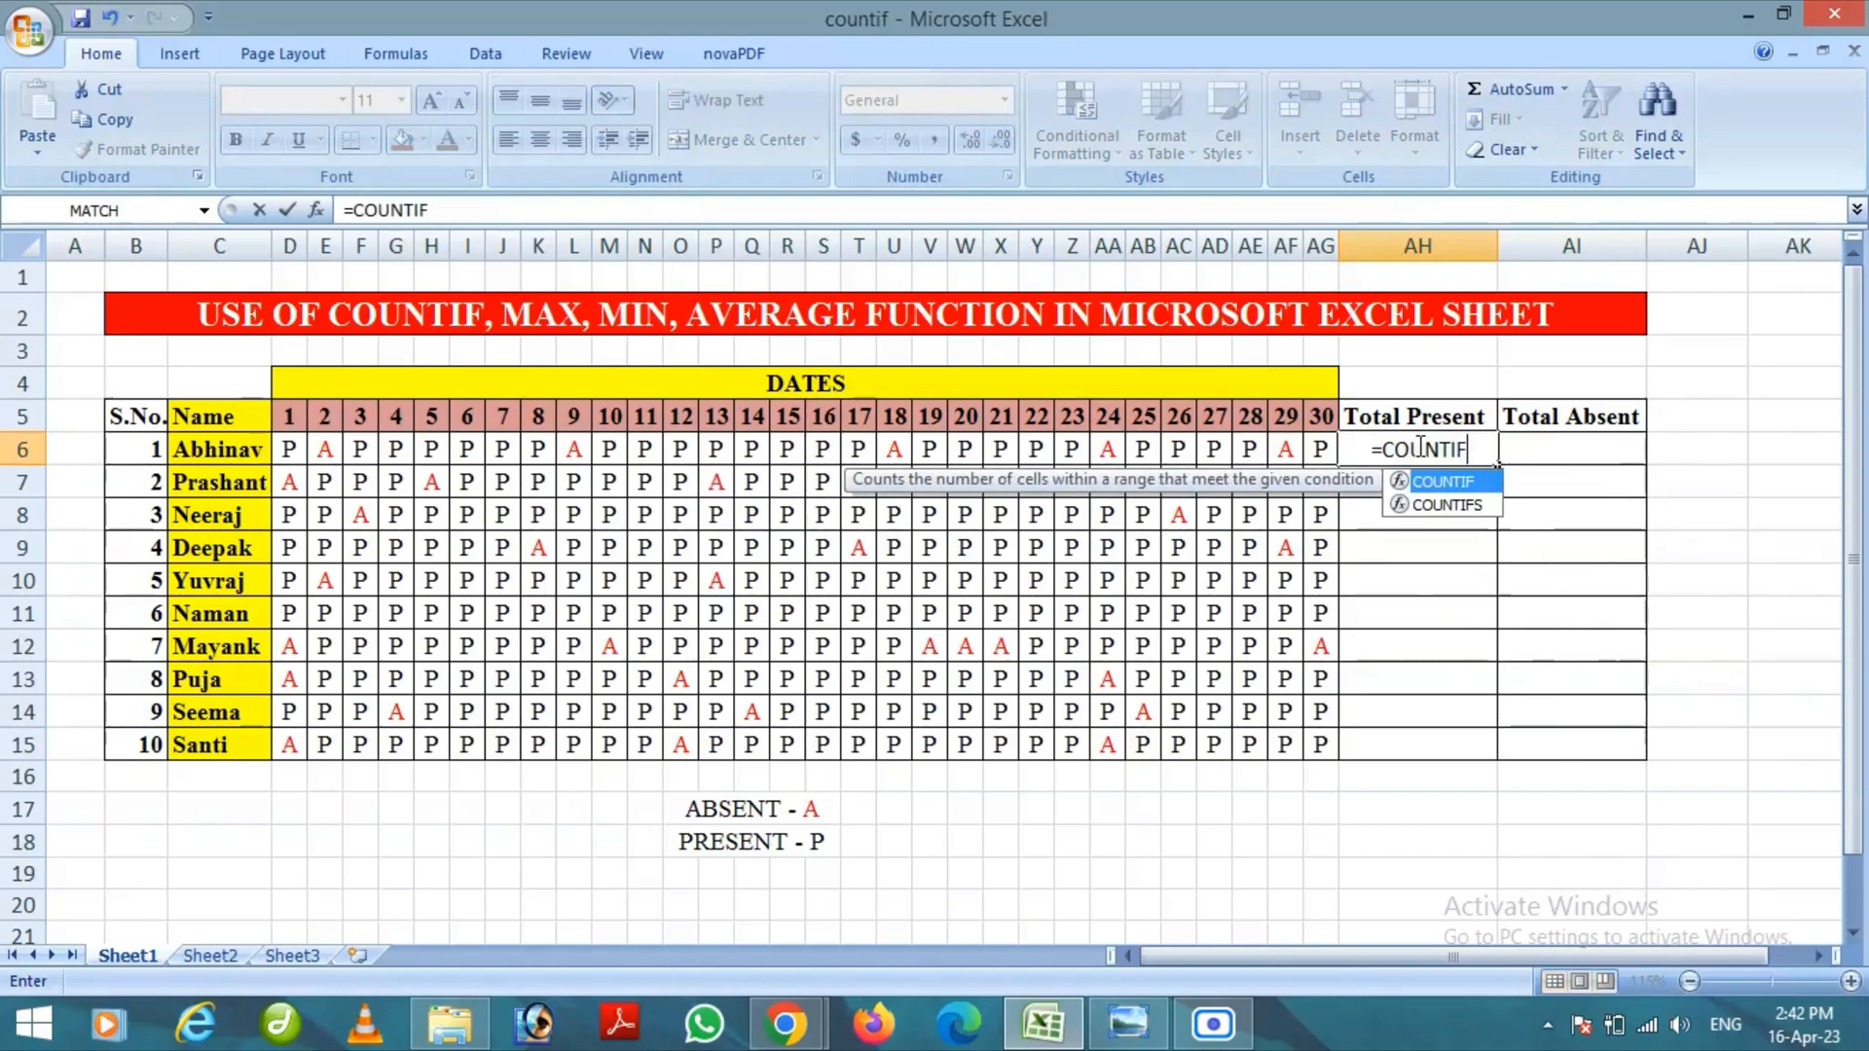
type("(")
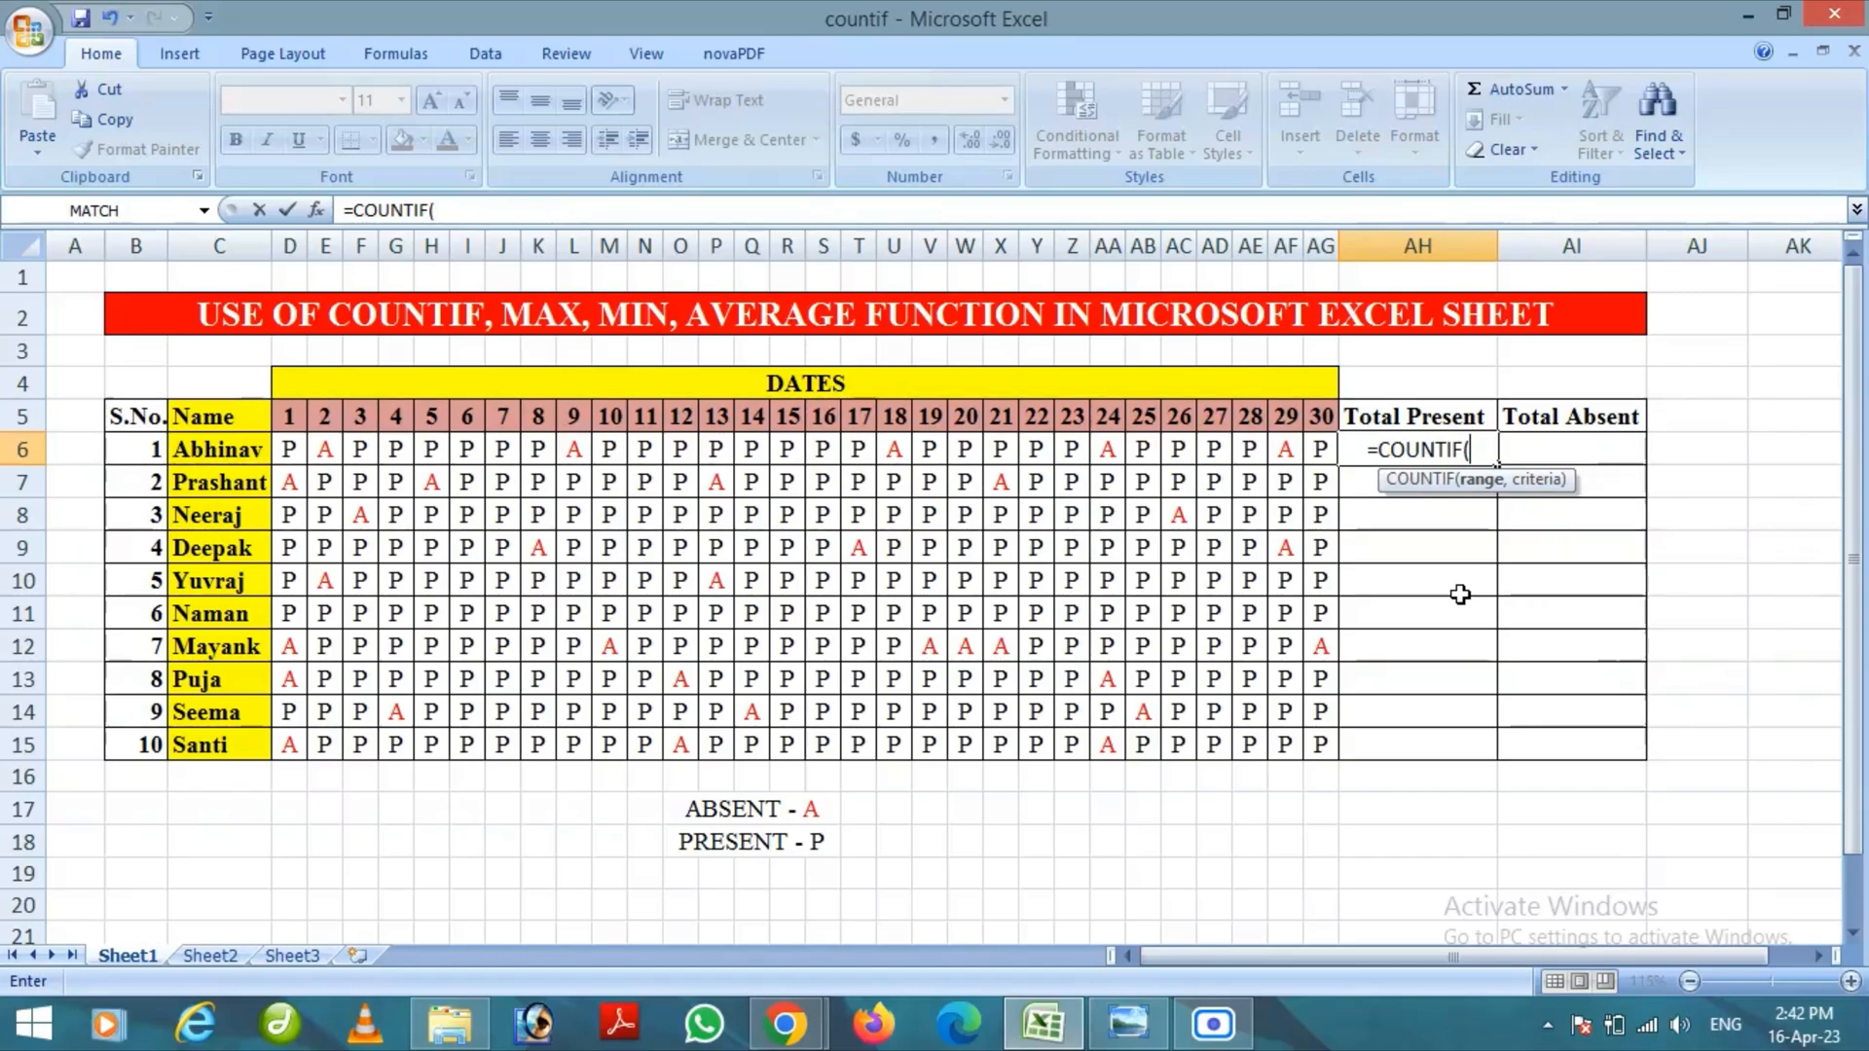
left_click_drag(284, 451, 1325, 459)
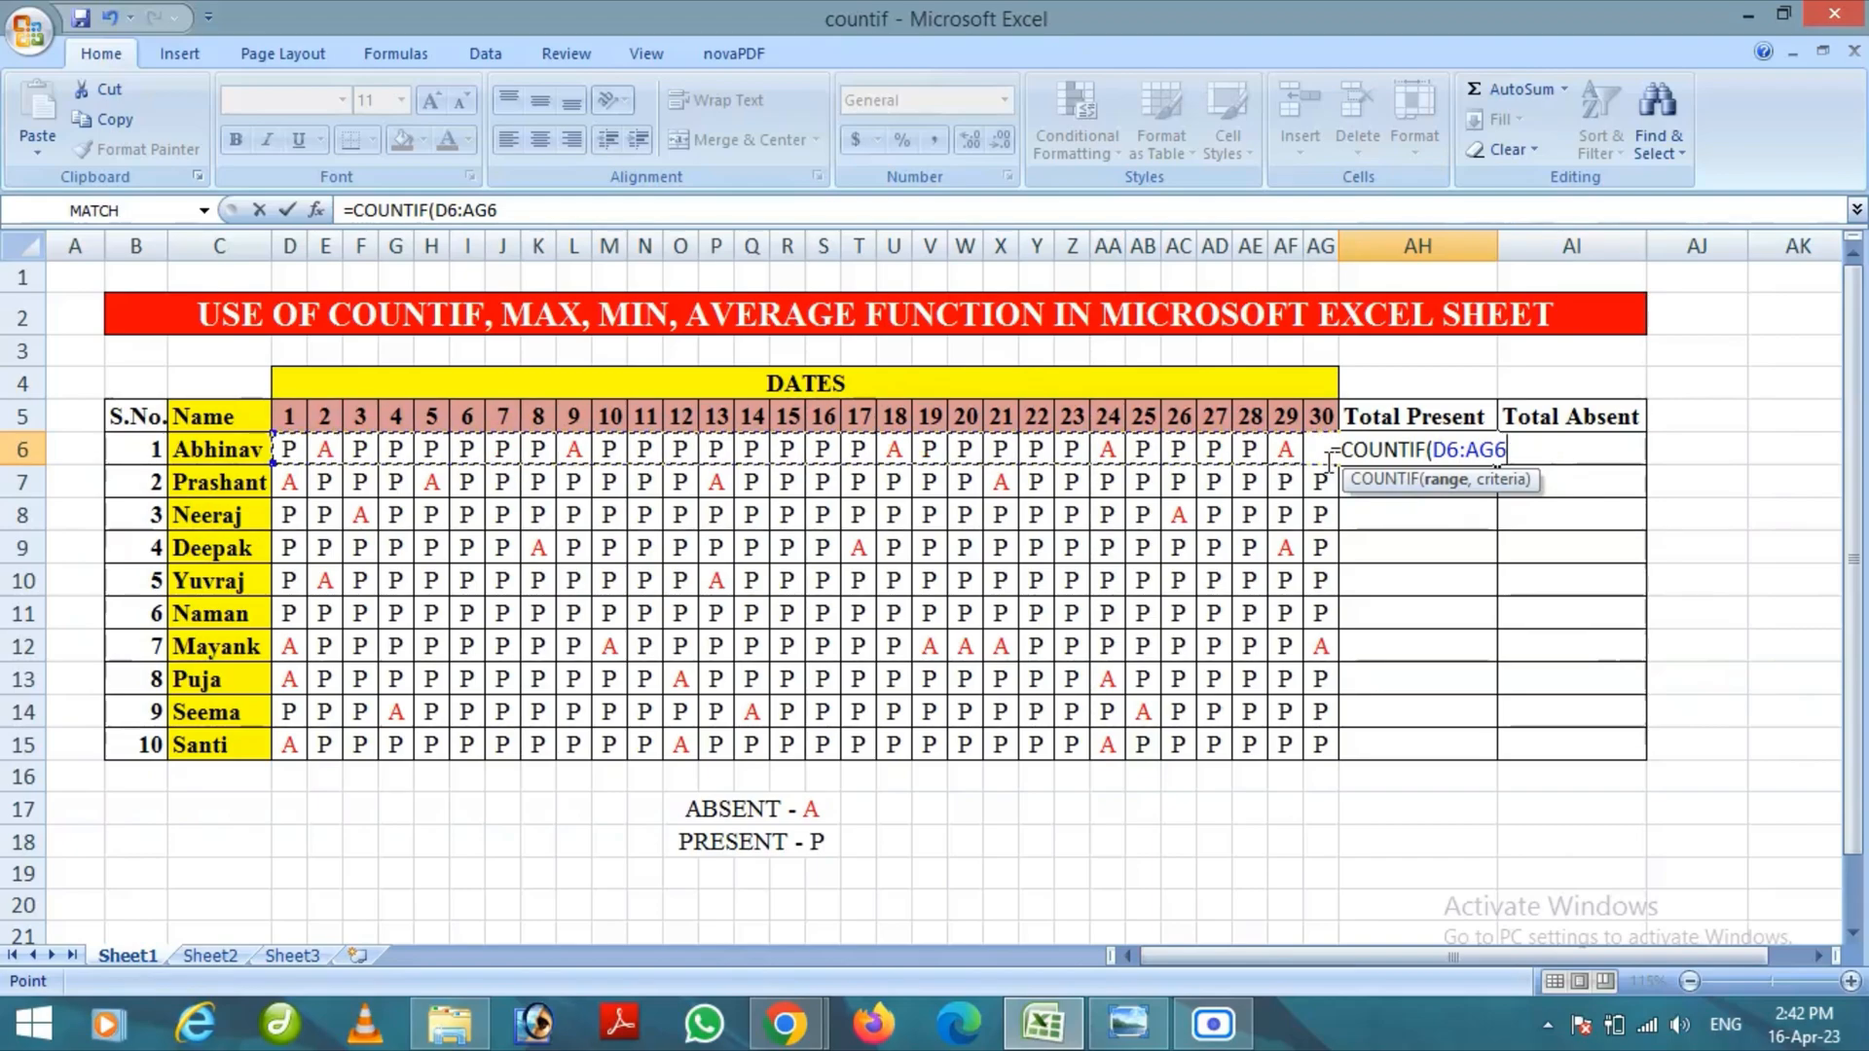
type(",")
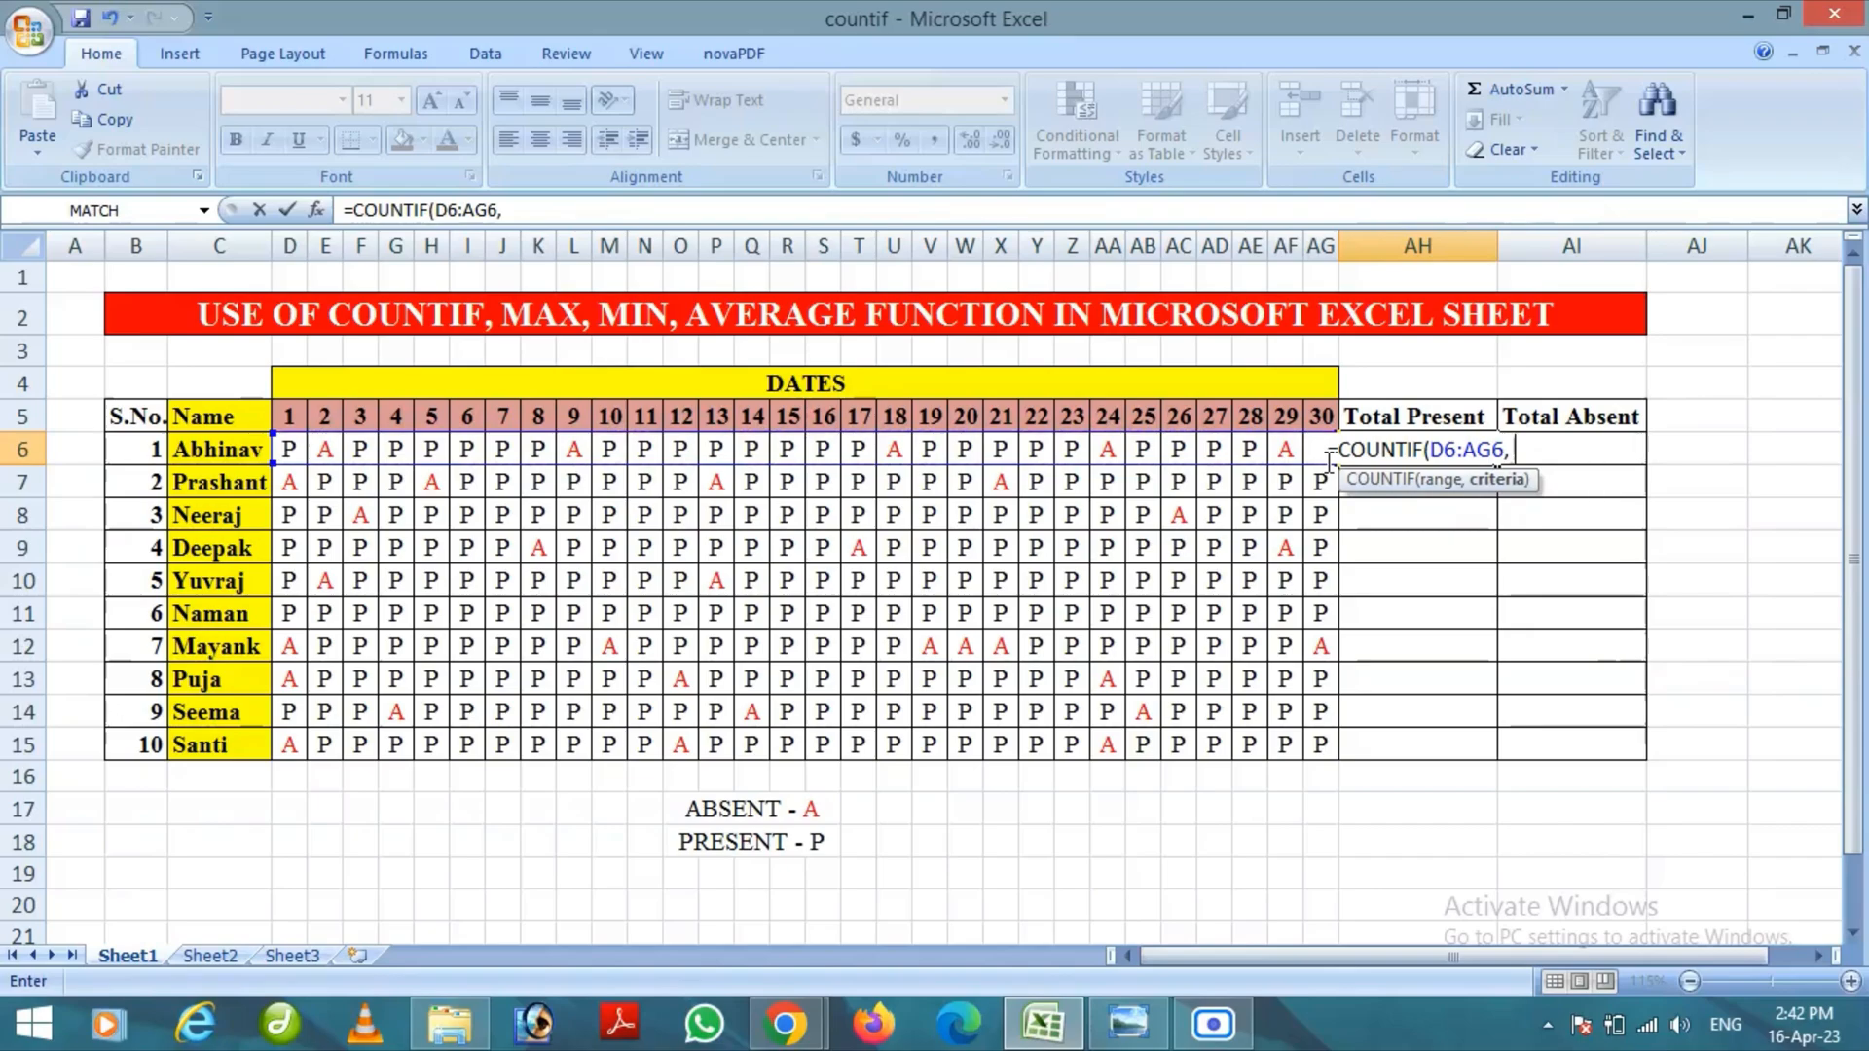
type("\"")
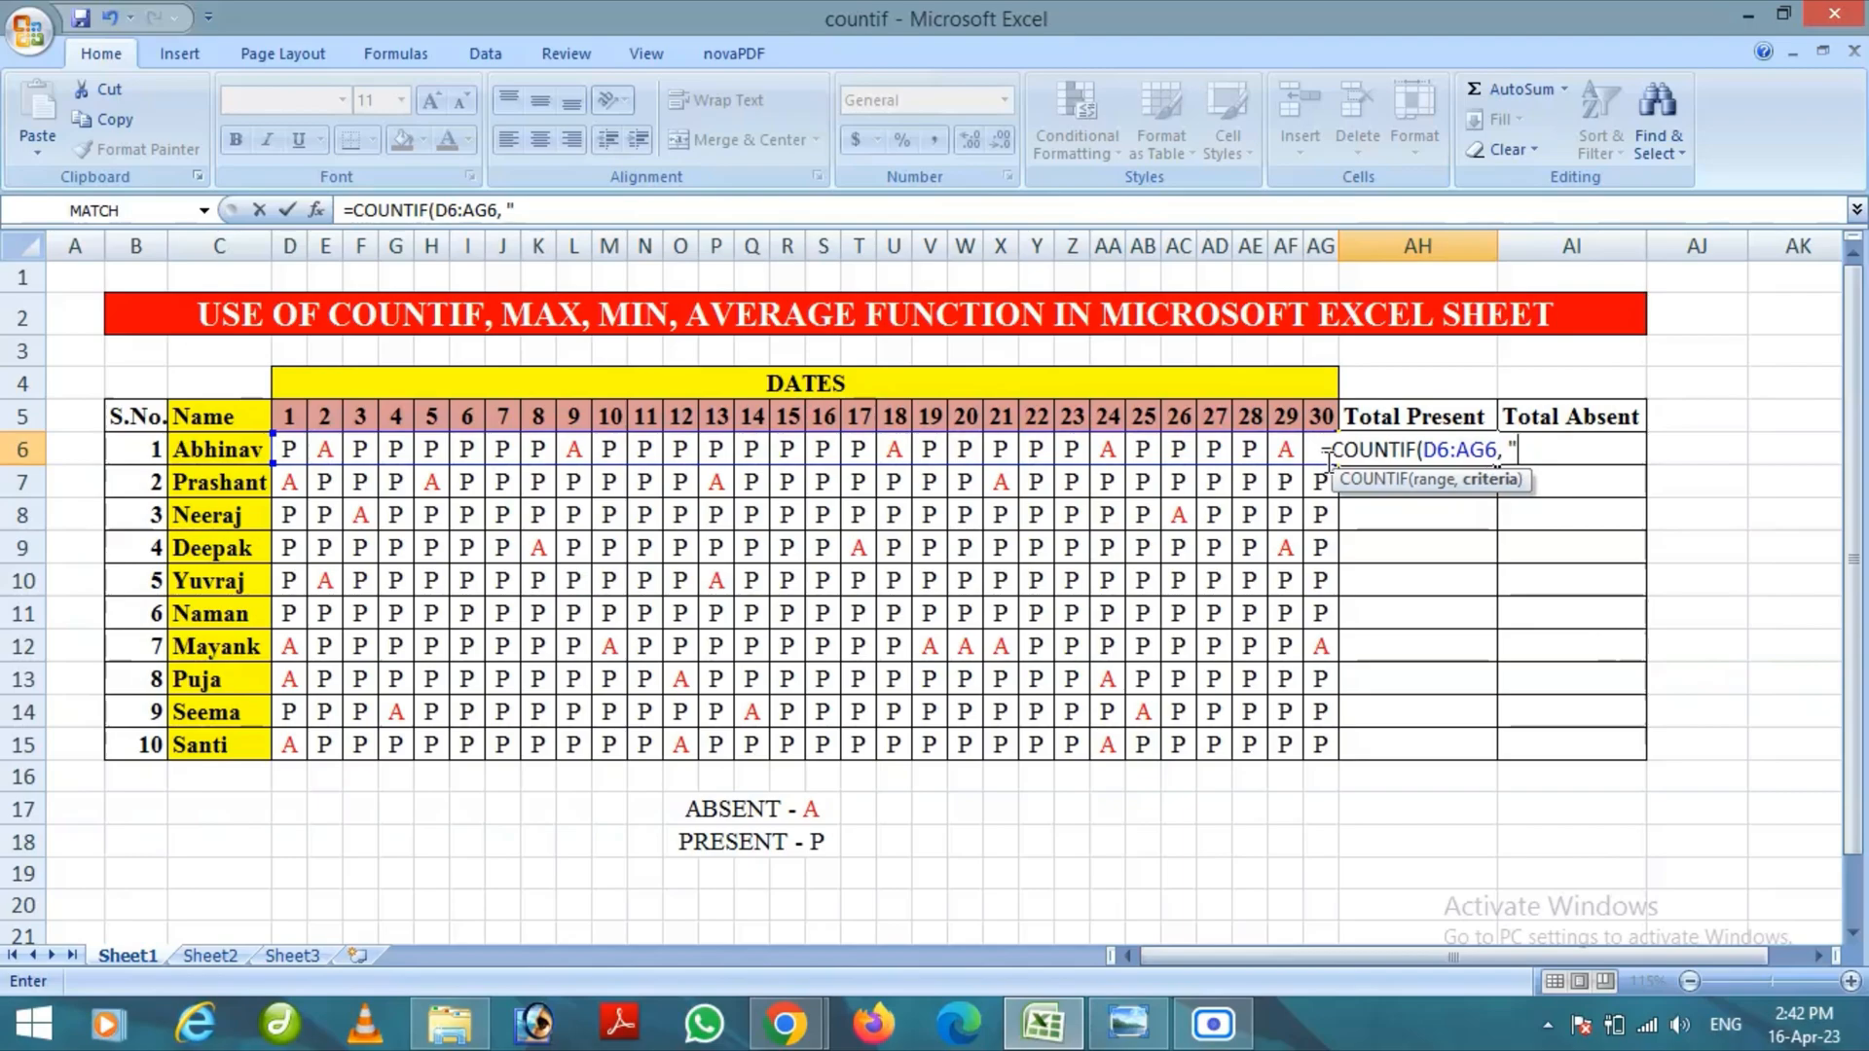
type("P")
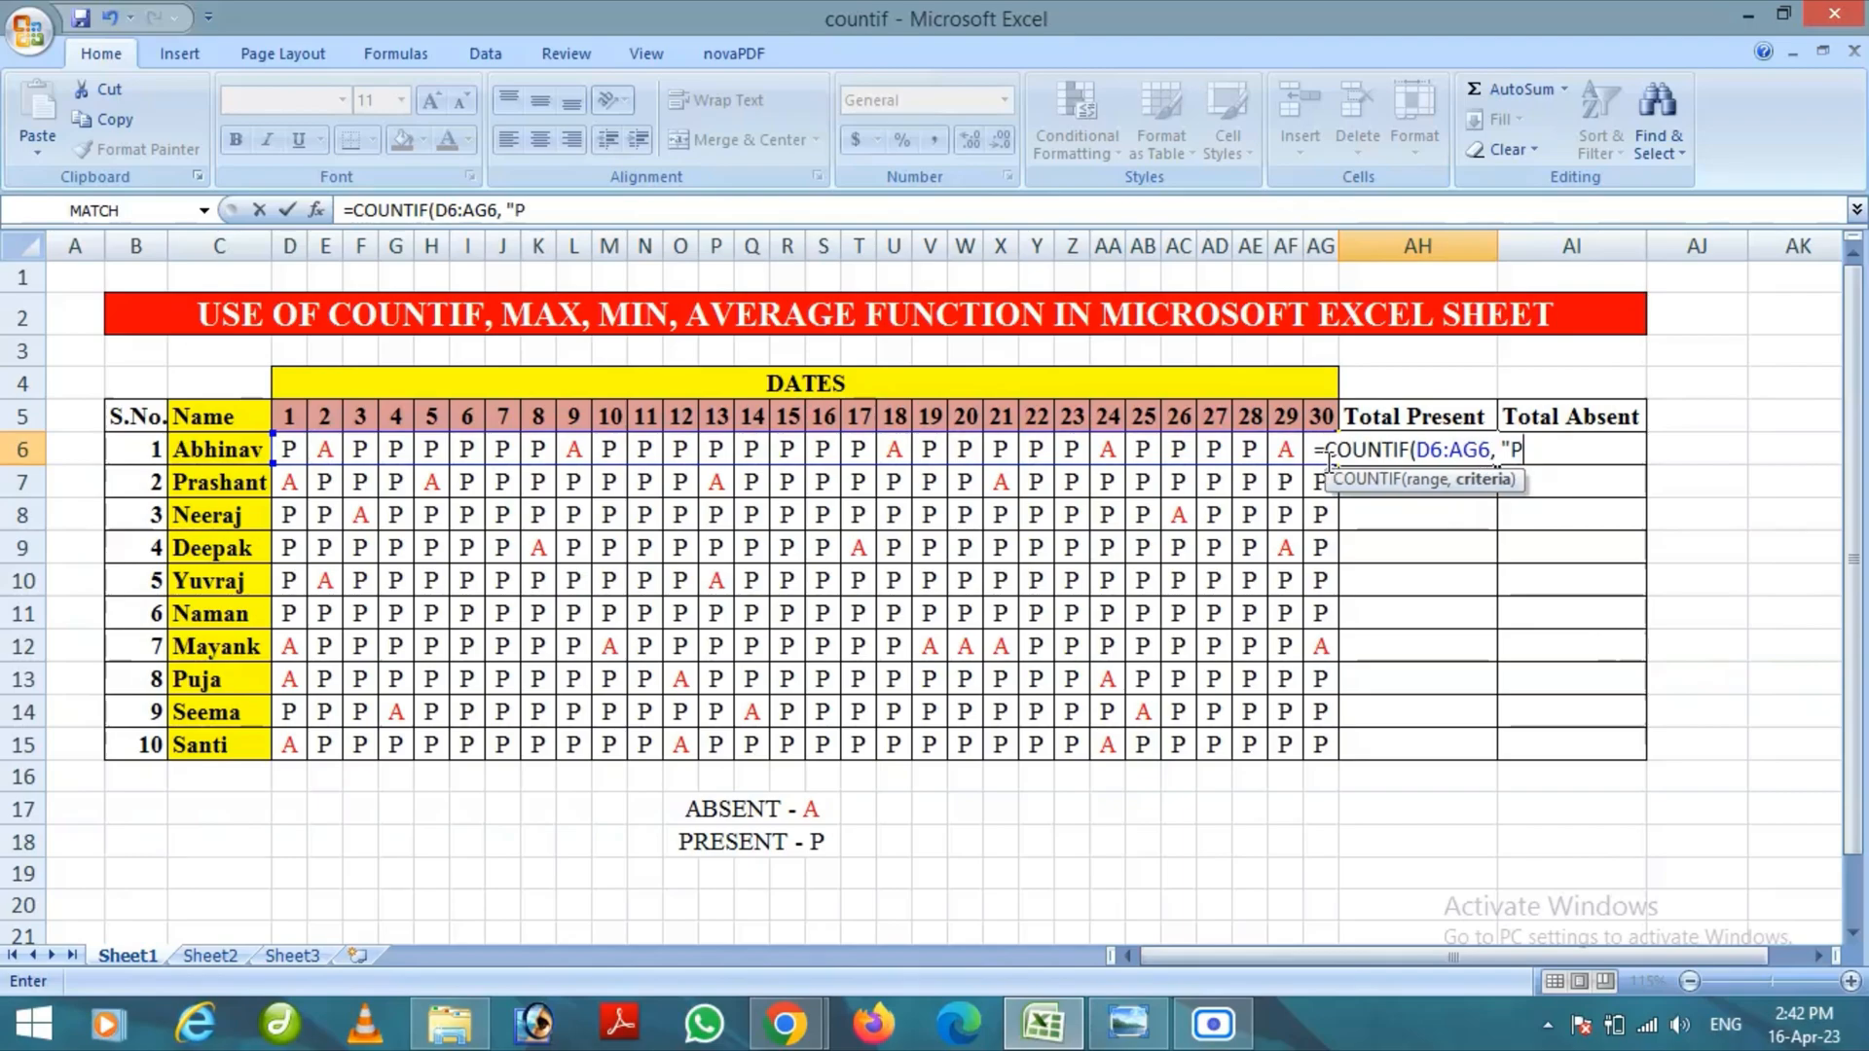
type("\")")
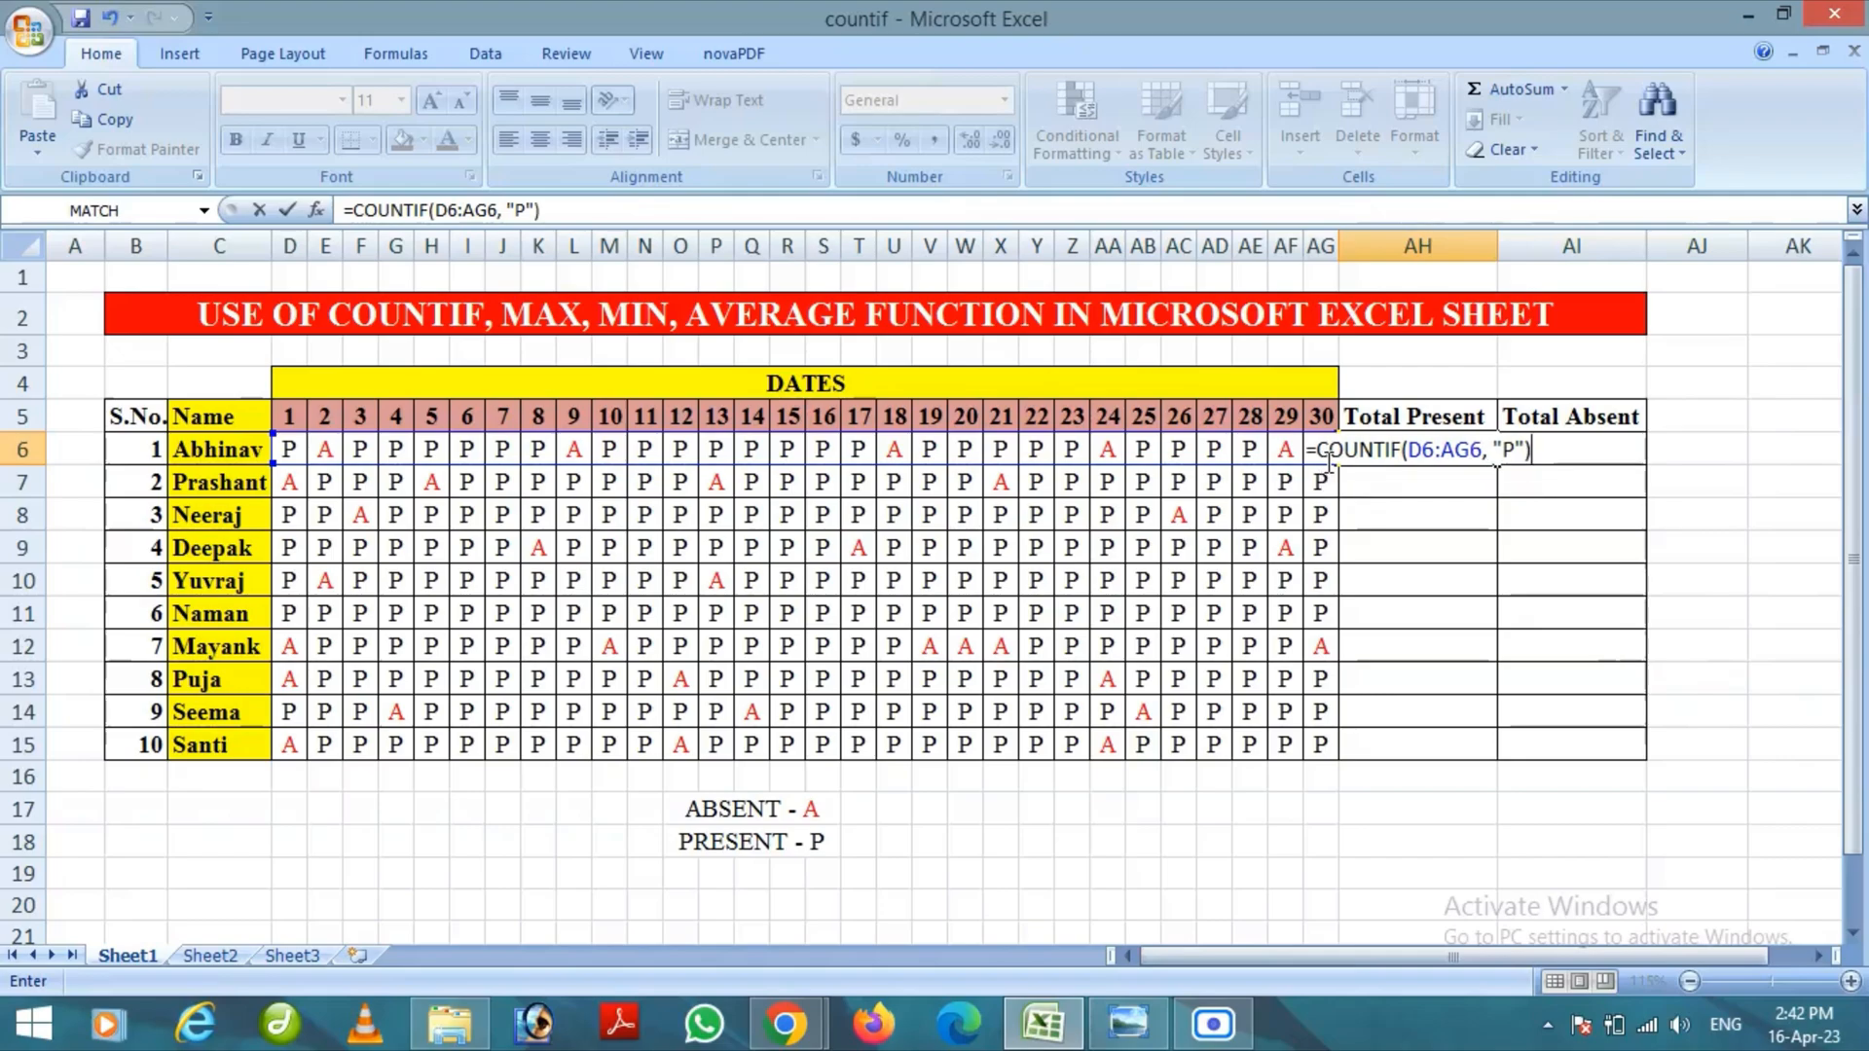
key("Return")
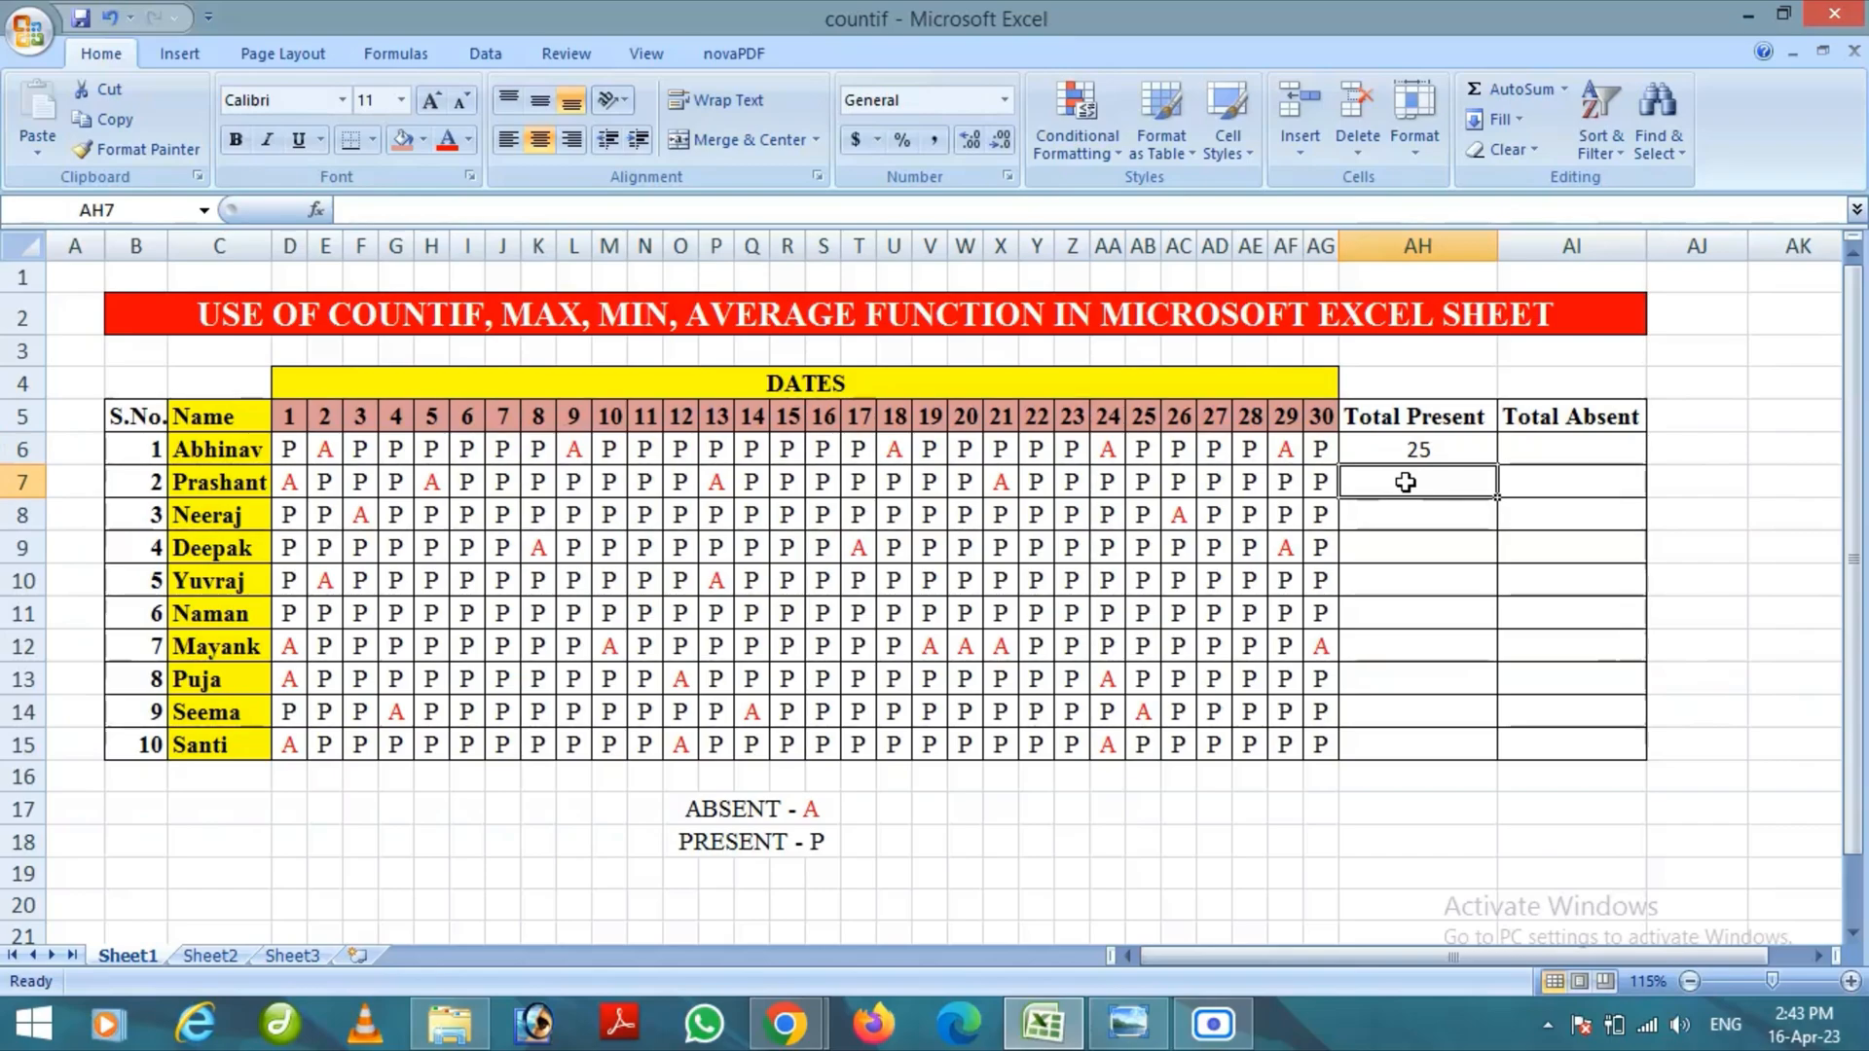
Enter =COUNTIF(D7:AG7,"P") in cell AH7 to count the second student's present days
type("=")
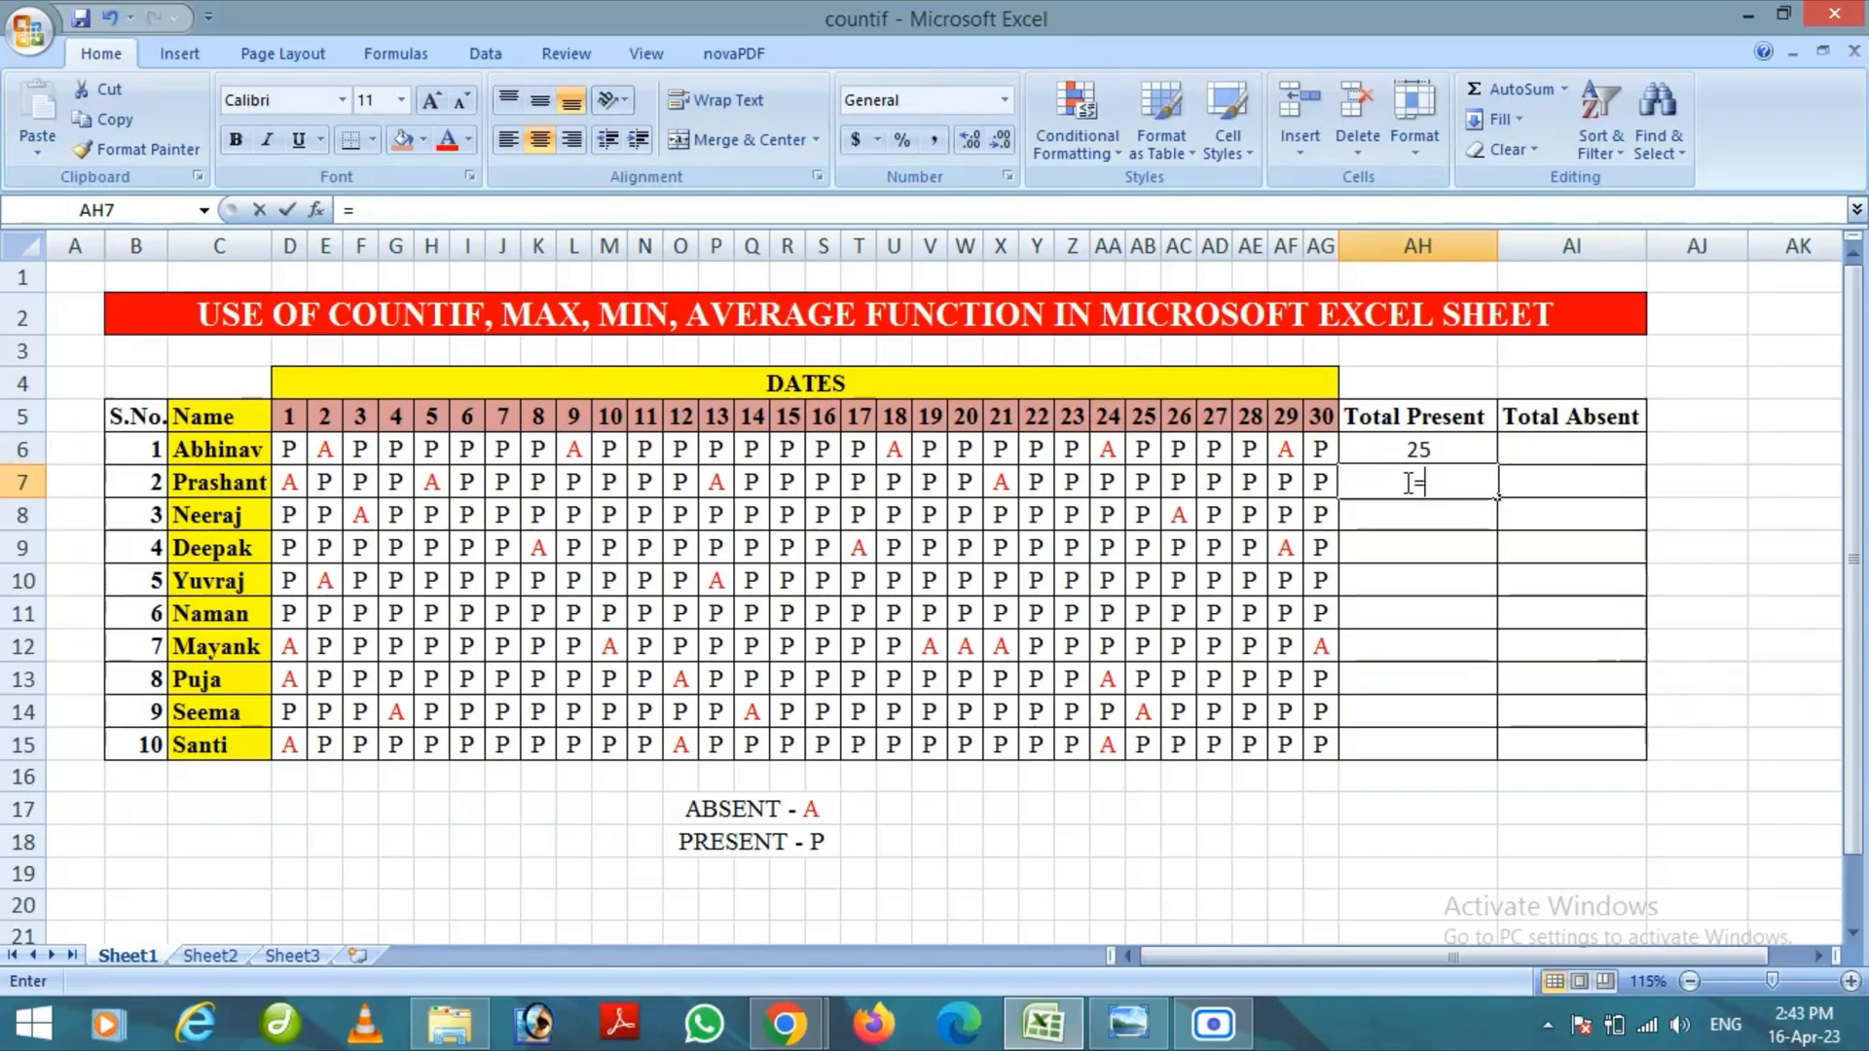
type("C")
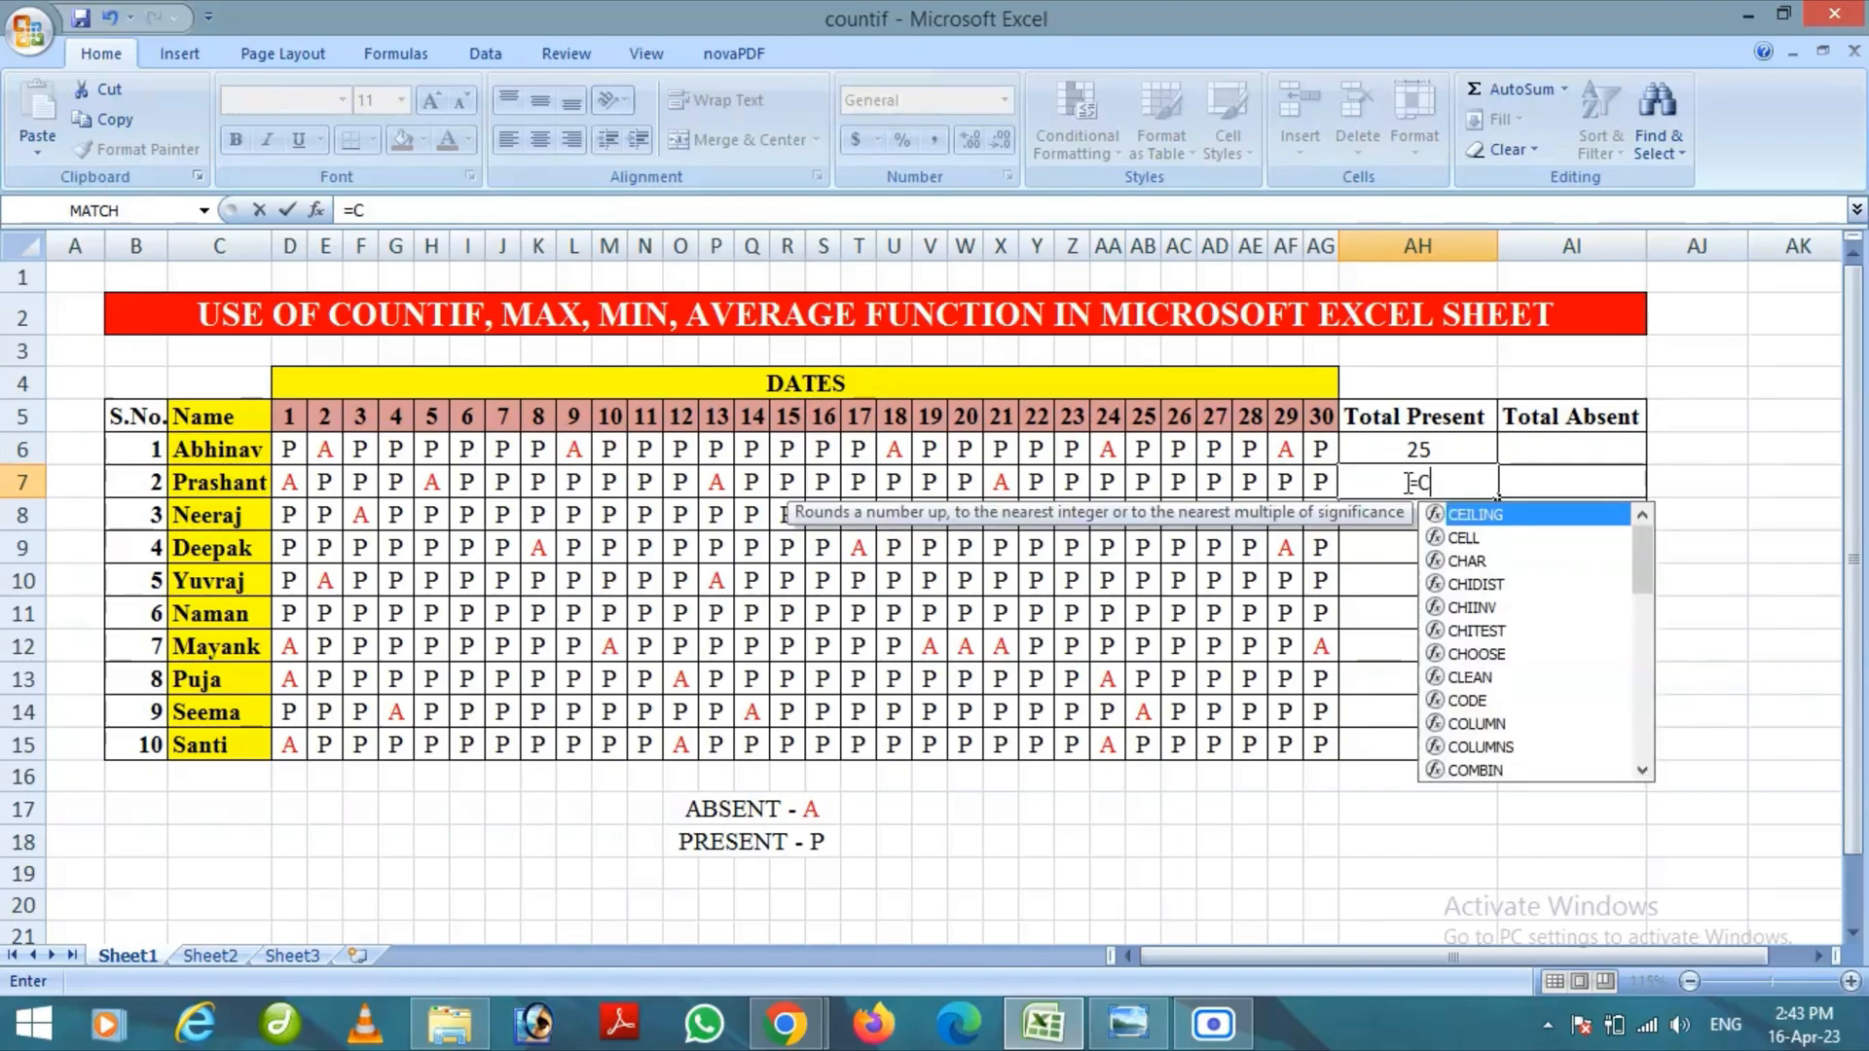
type("OUNTI")
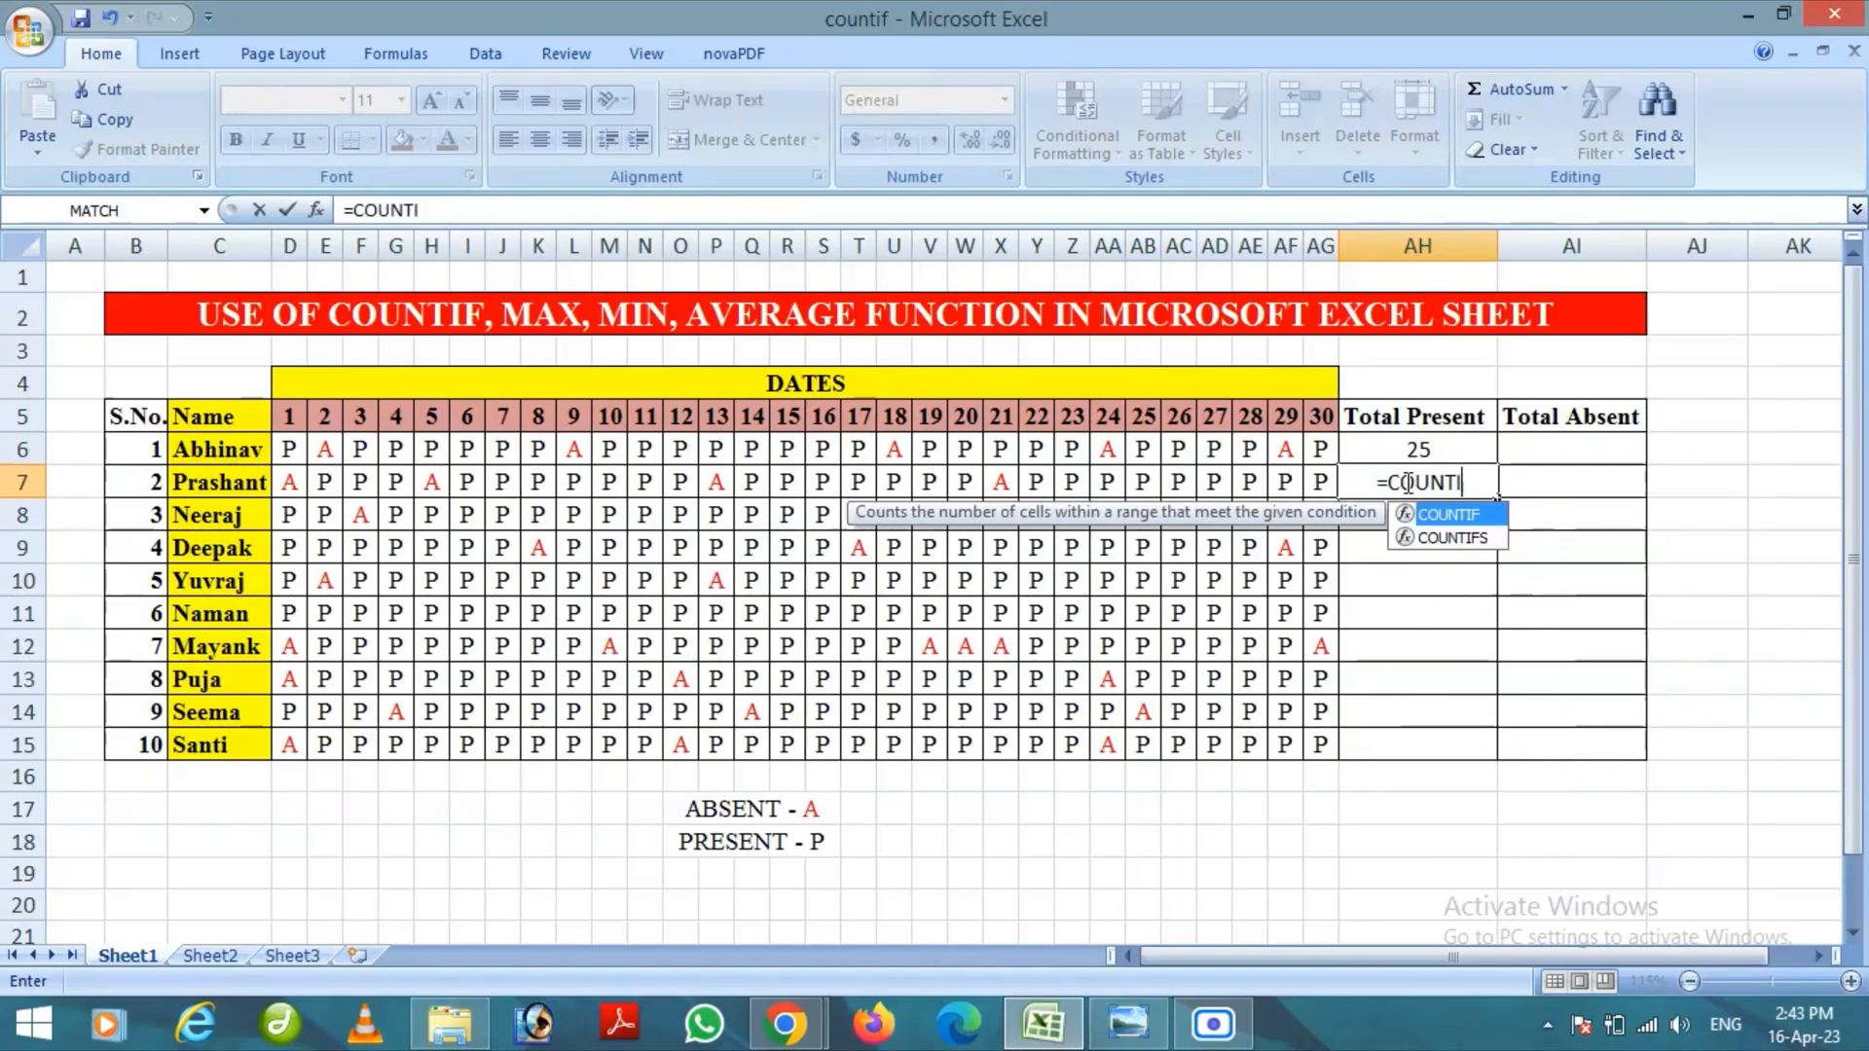
type("F(")
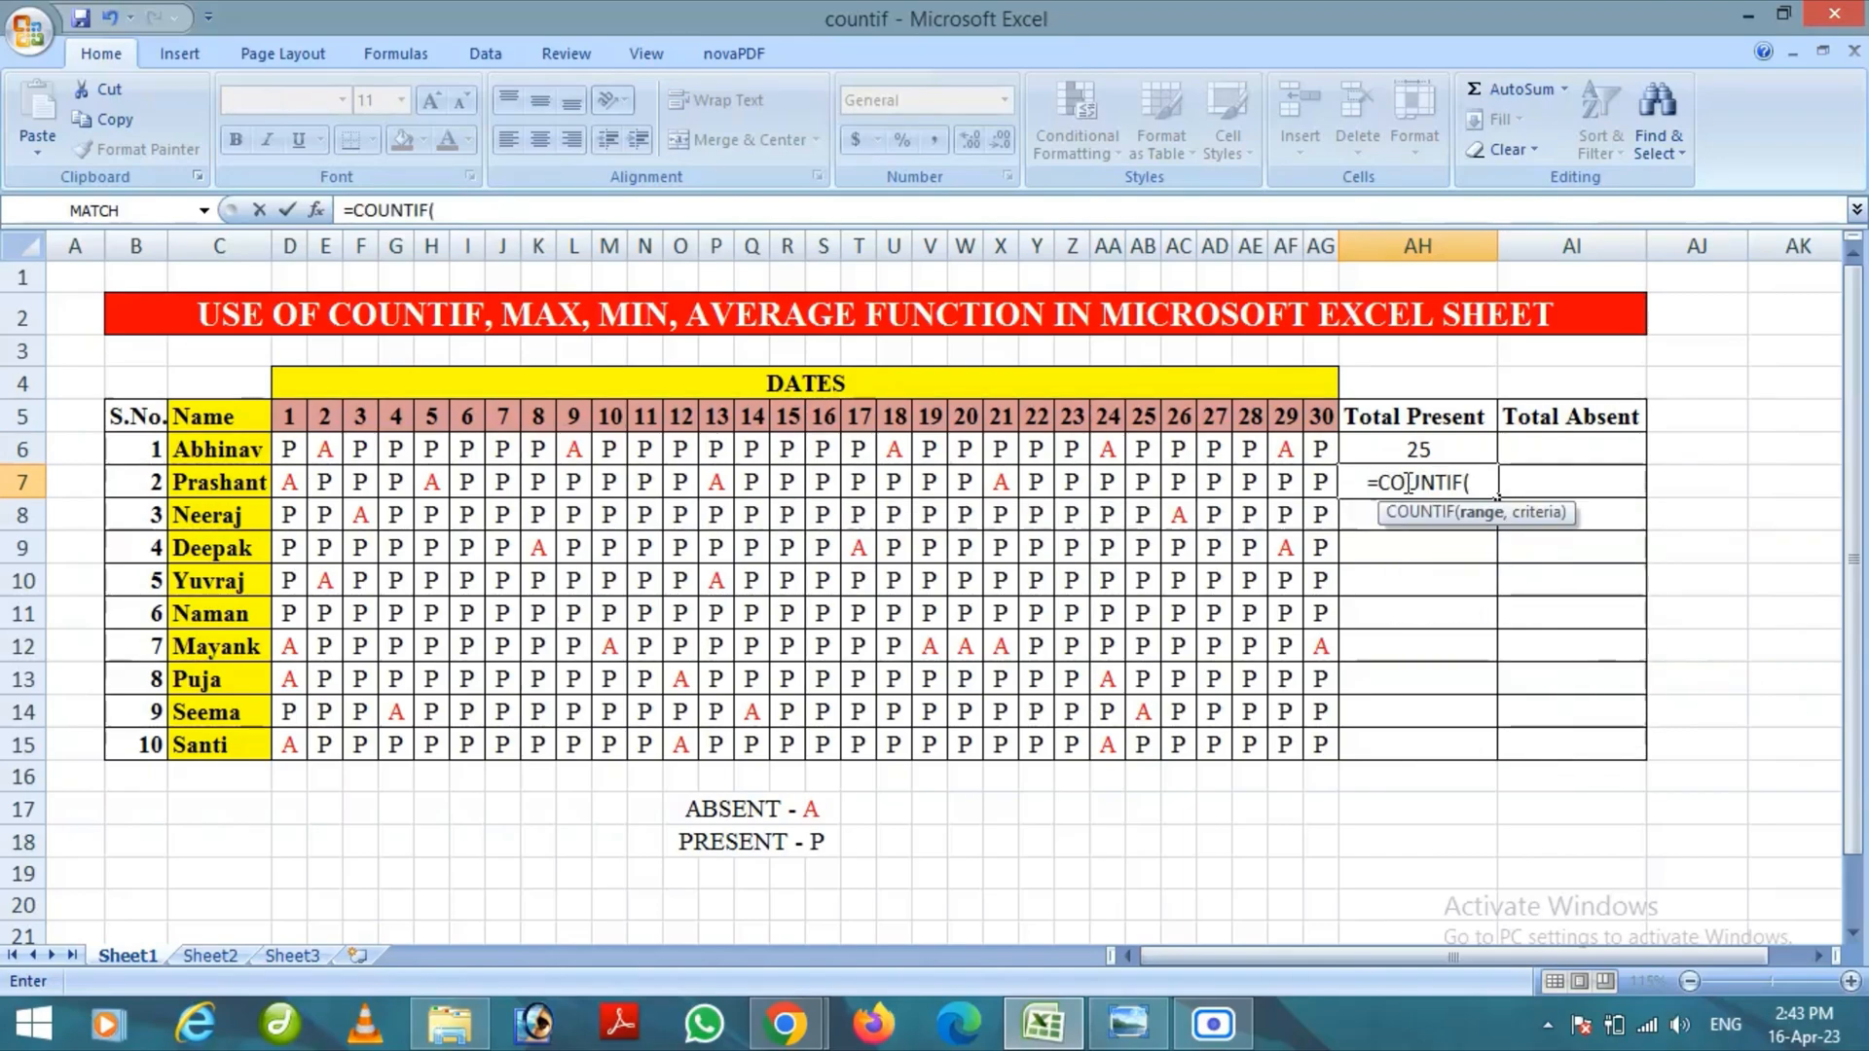
left_click_drag(292, 482, 1324, 484)
type(",")
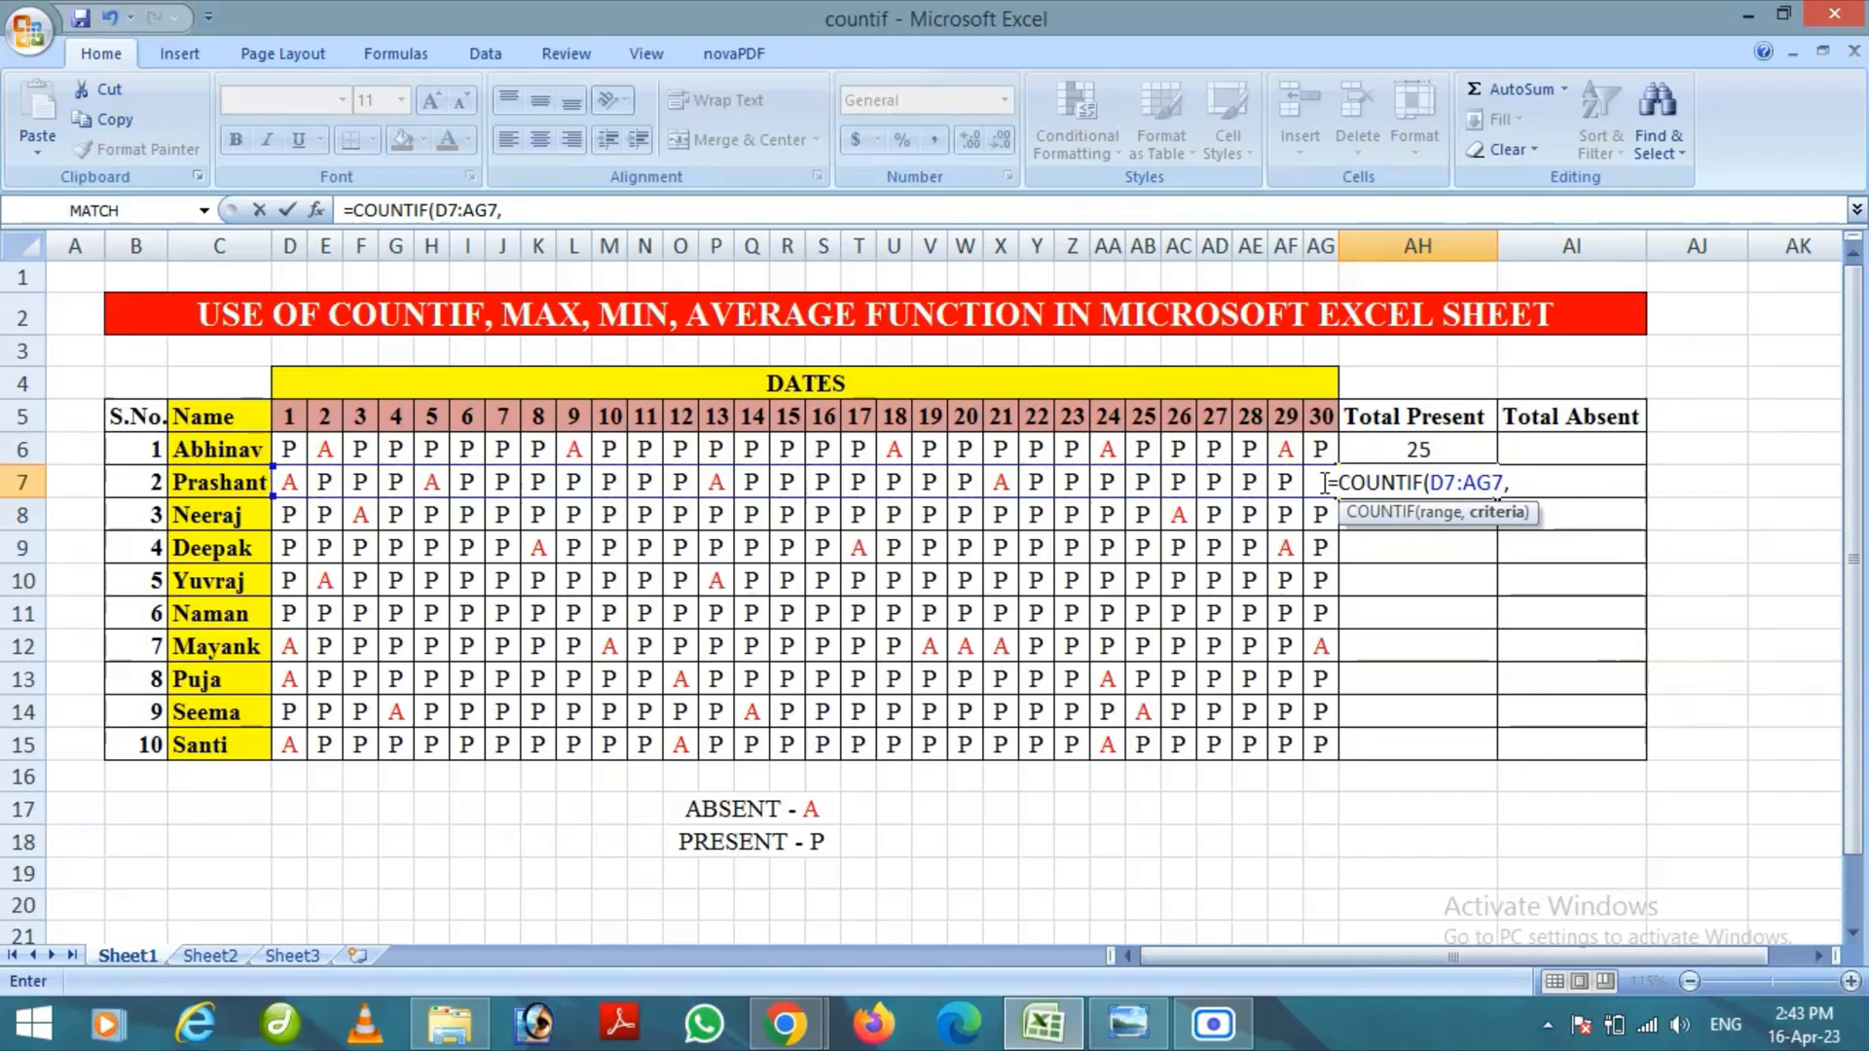
type("\"")
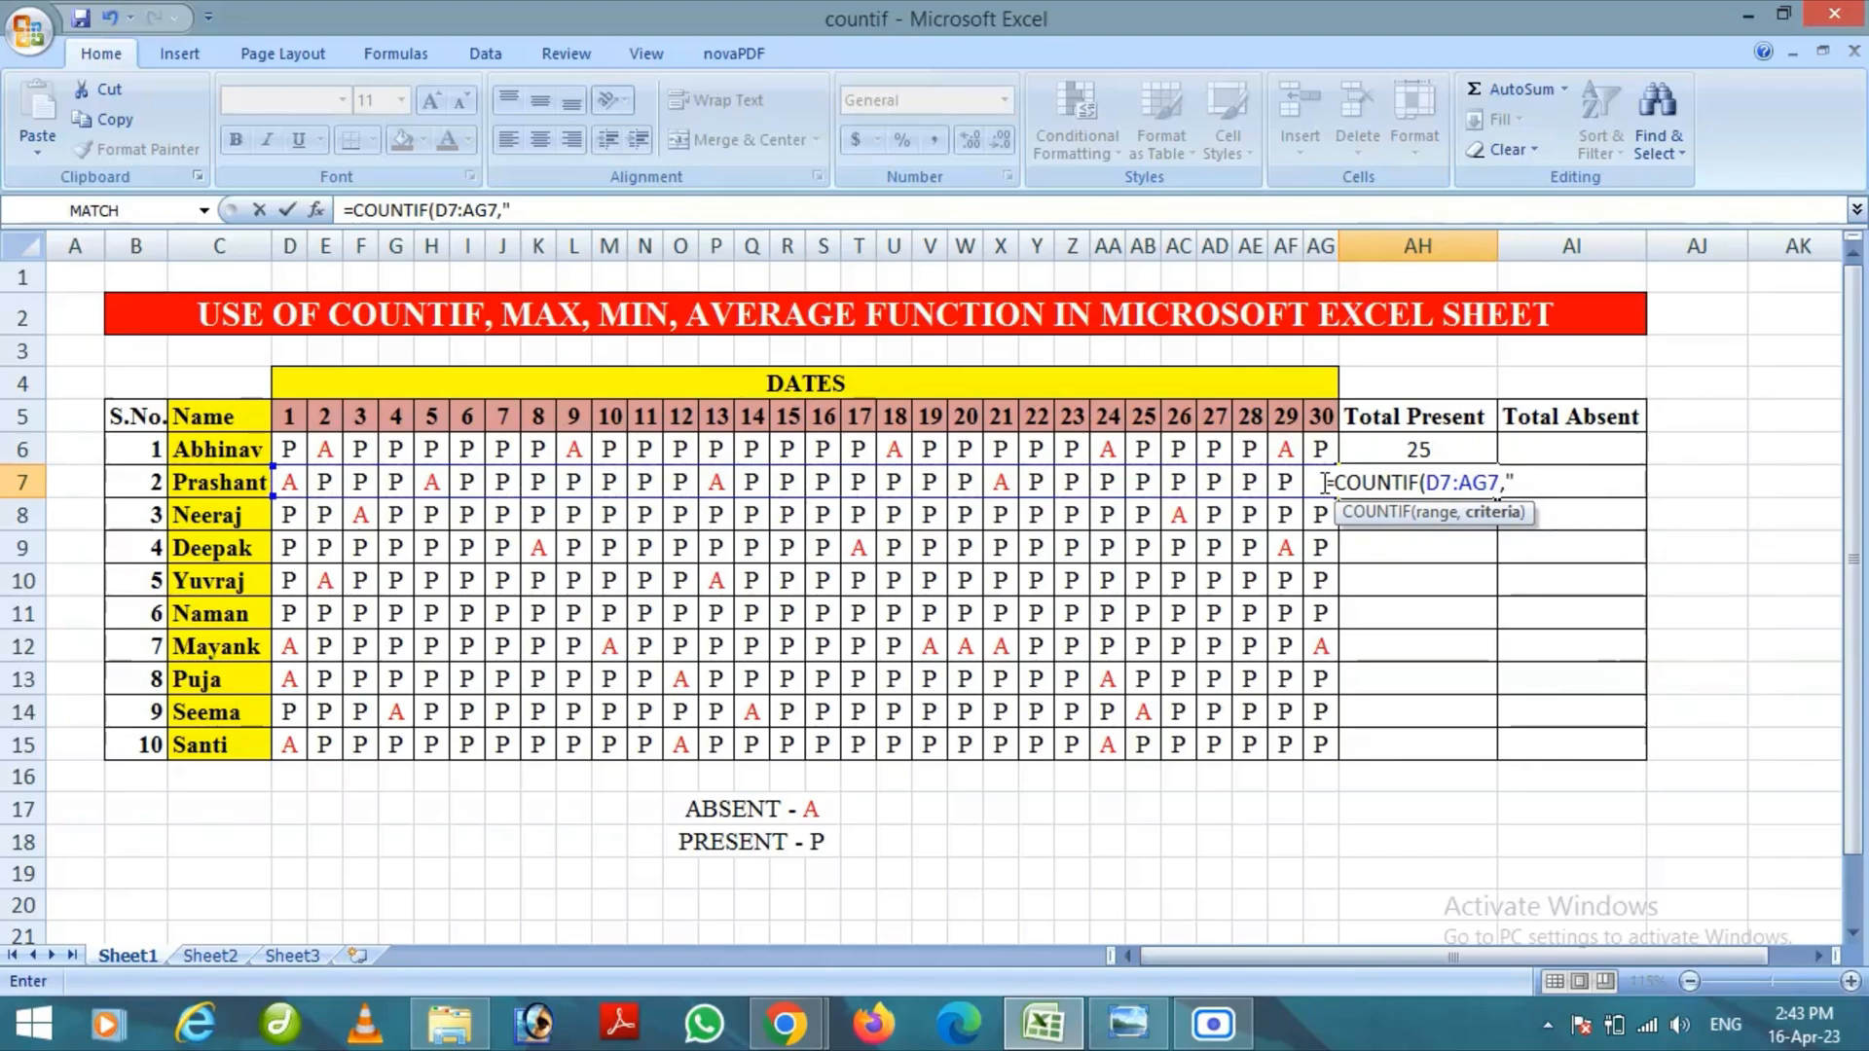
type("P")
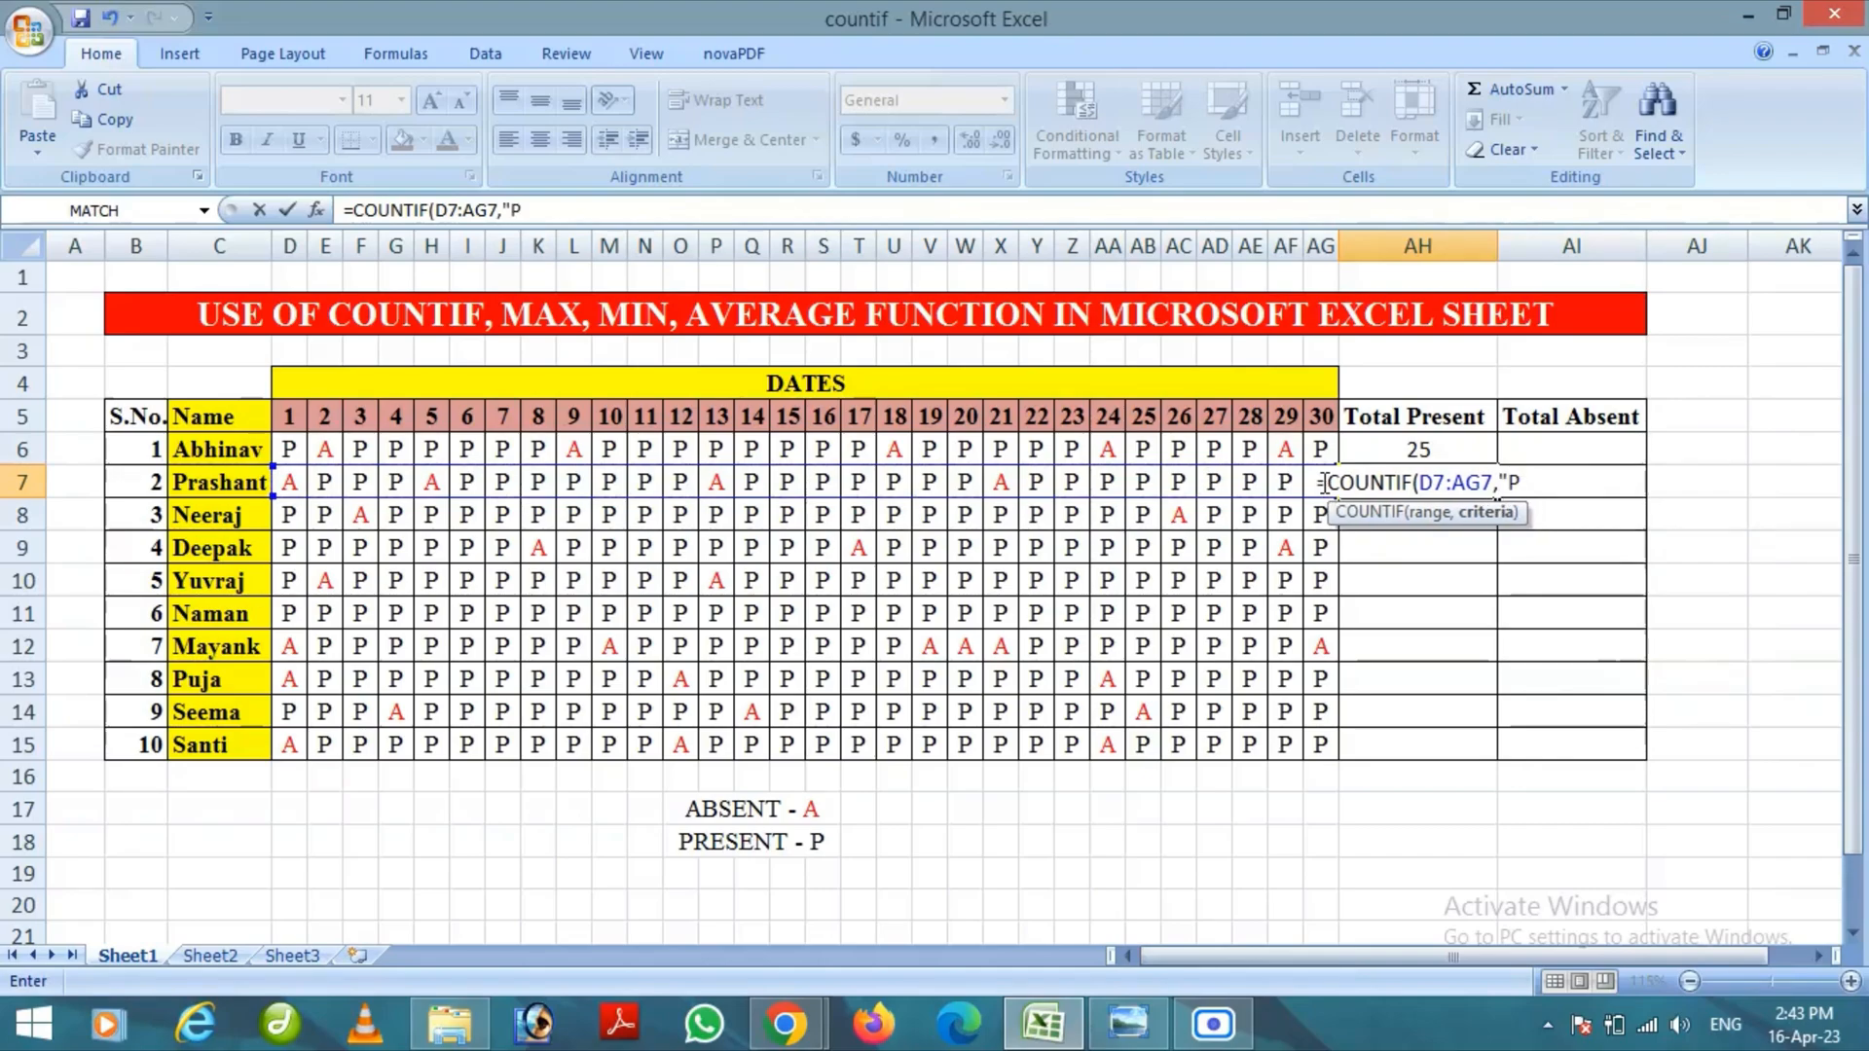
type("\")")
key("Return")
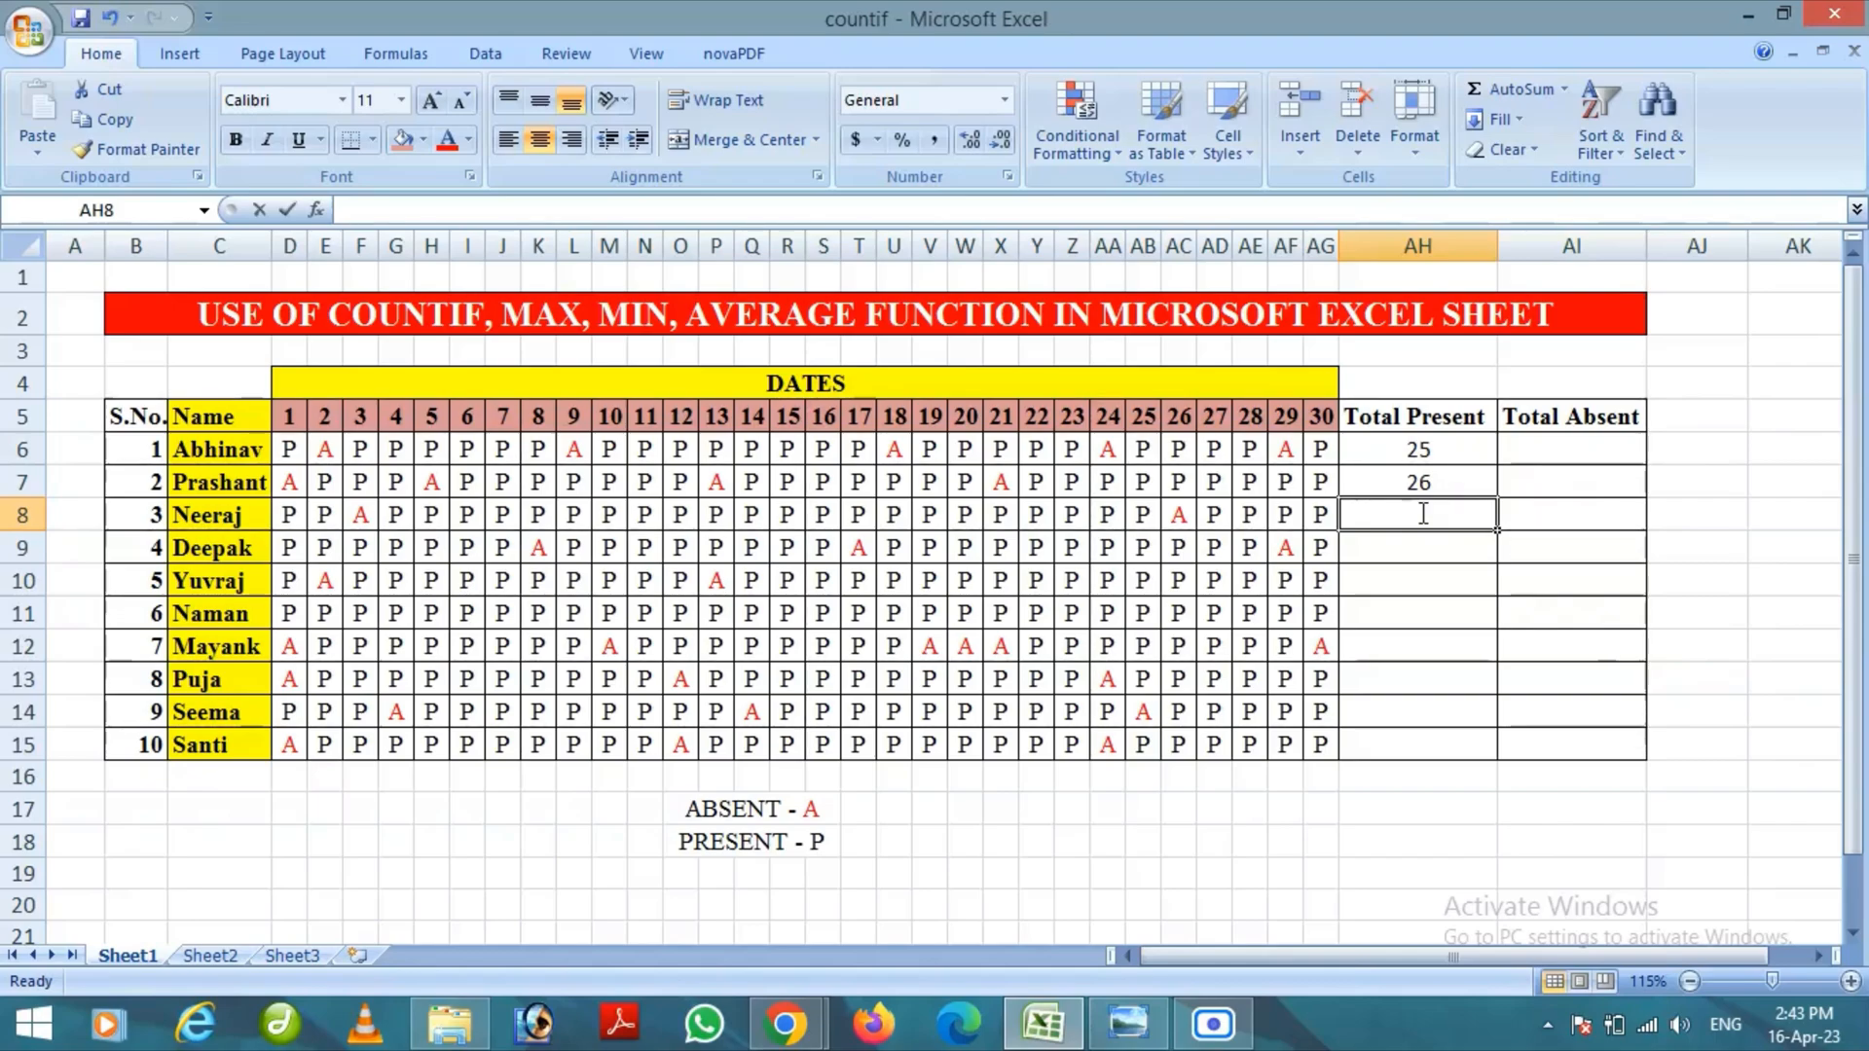
Enter =COUNTIF(D8:AG8,"P") in cell AH8 to count the third student's present days
type("=COUN")
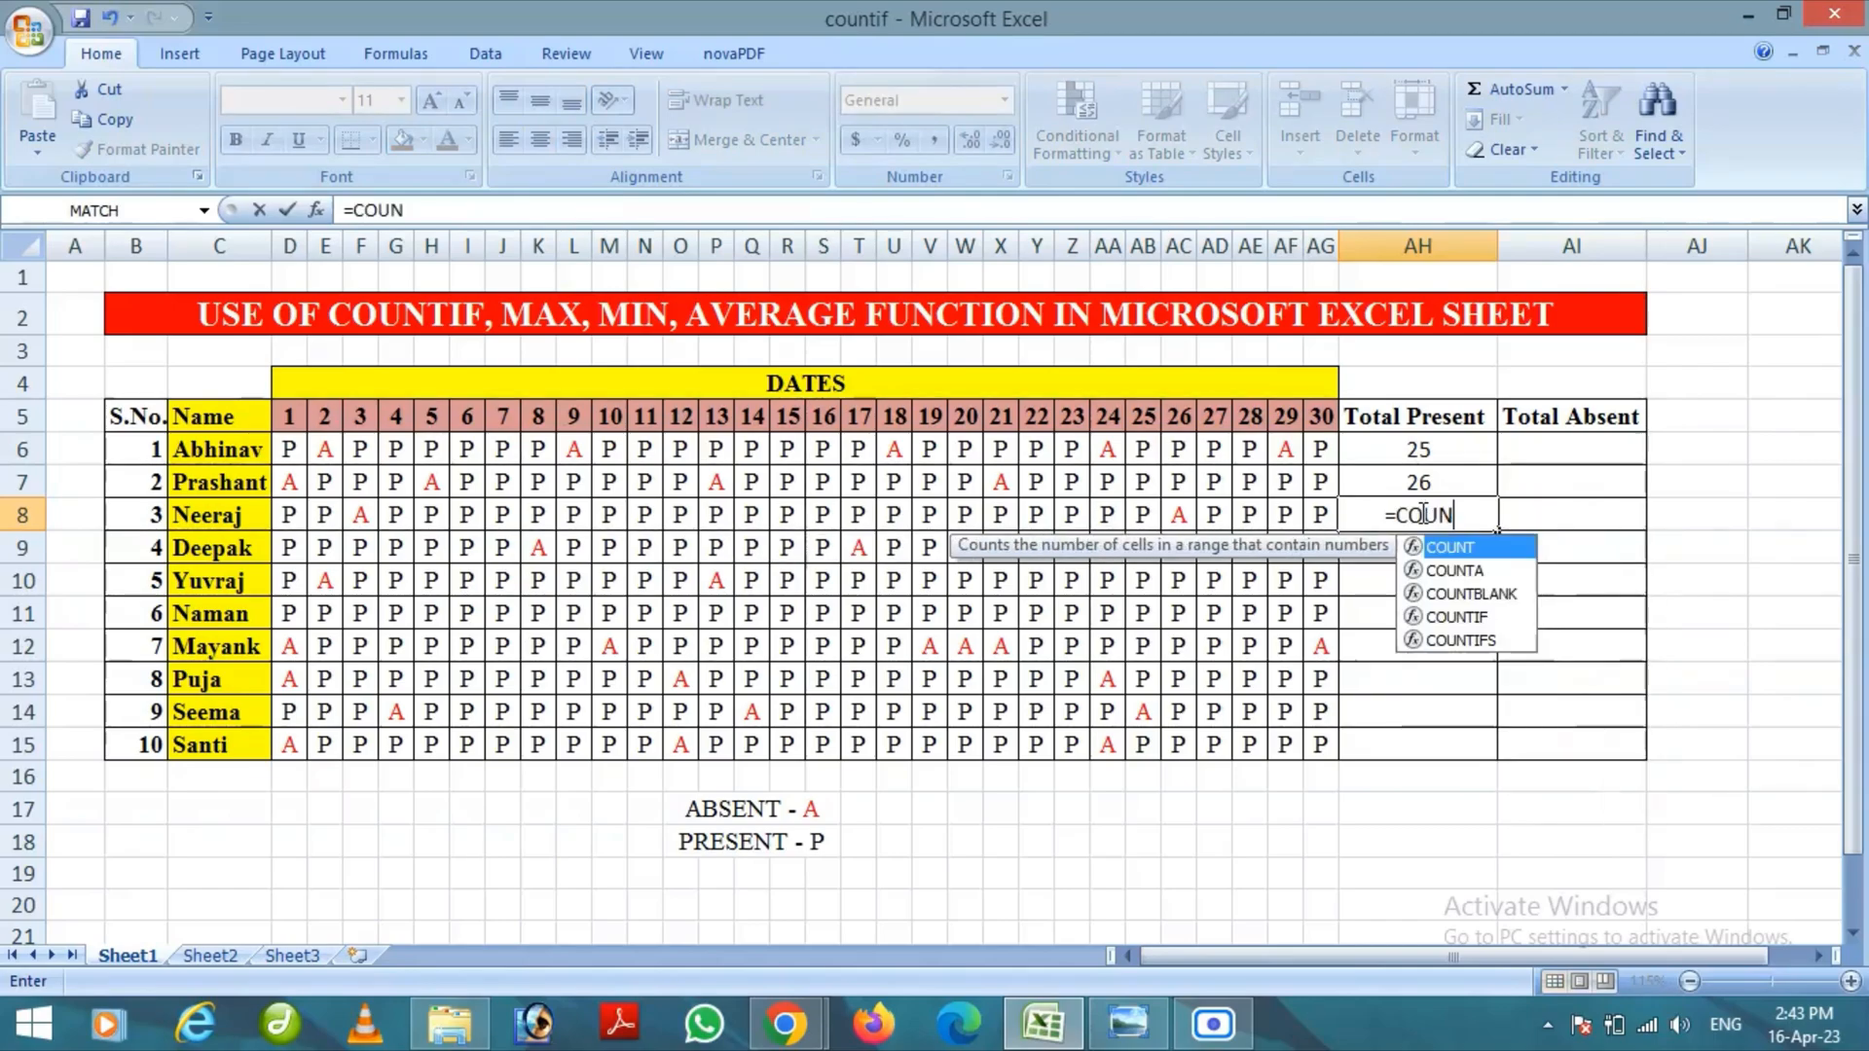
type("TIF")
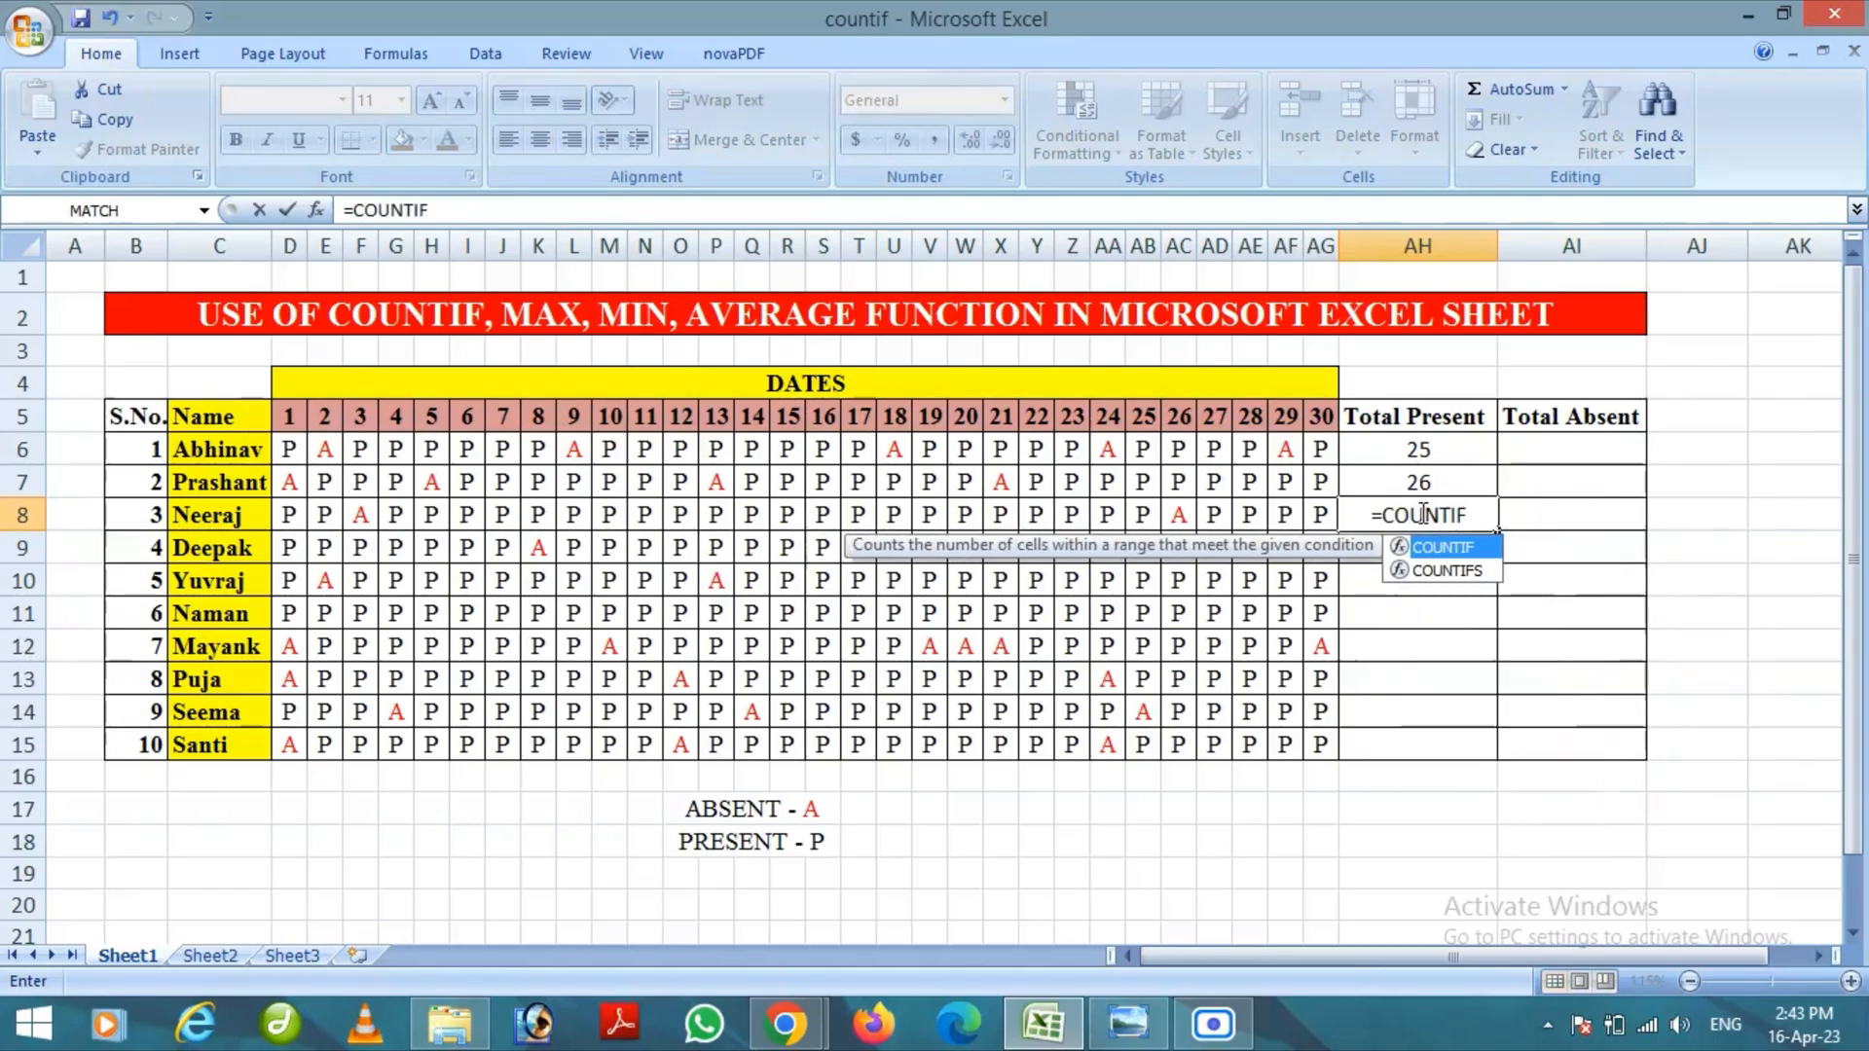
type("(")
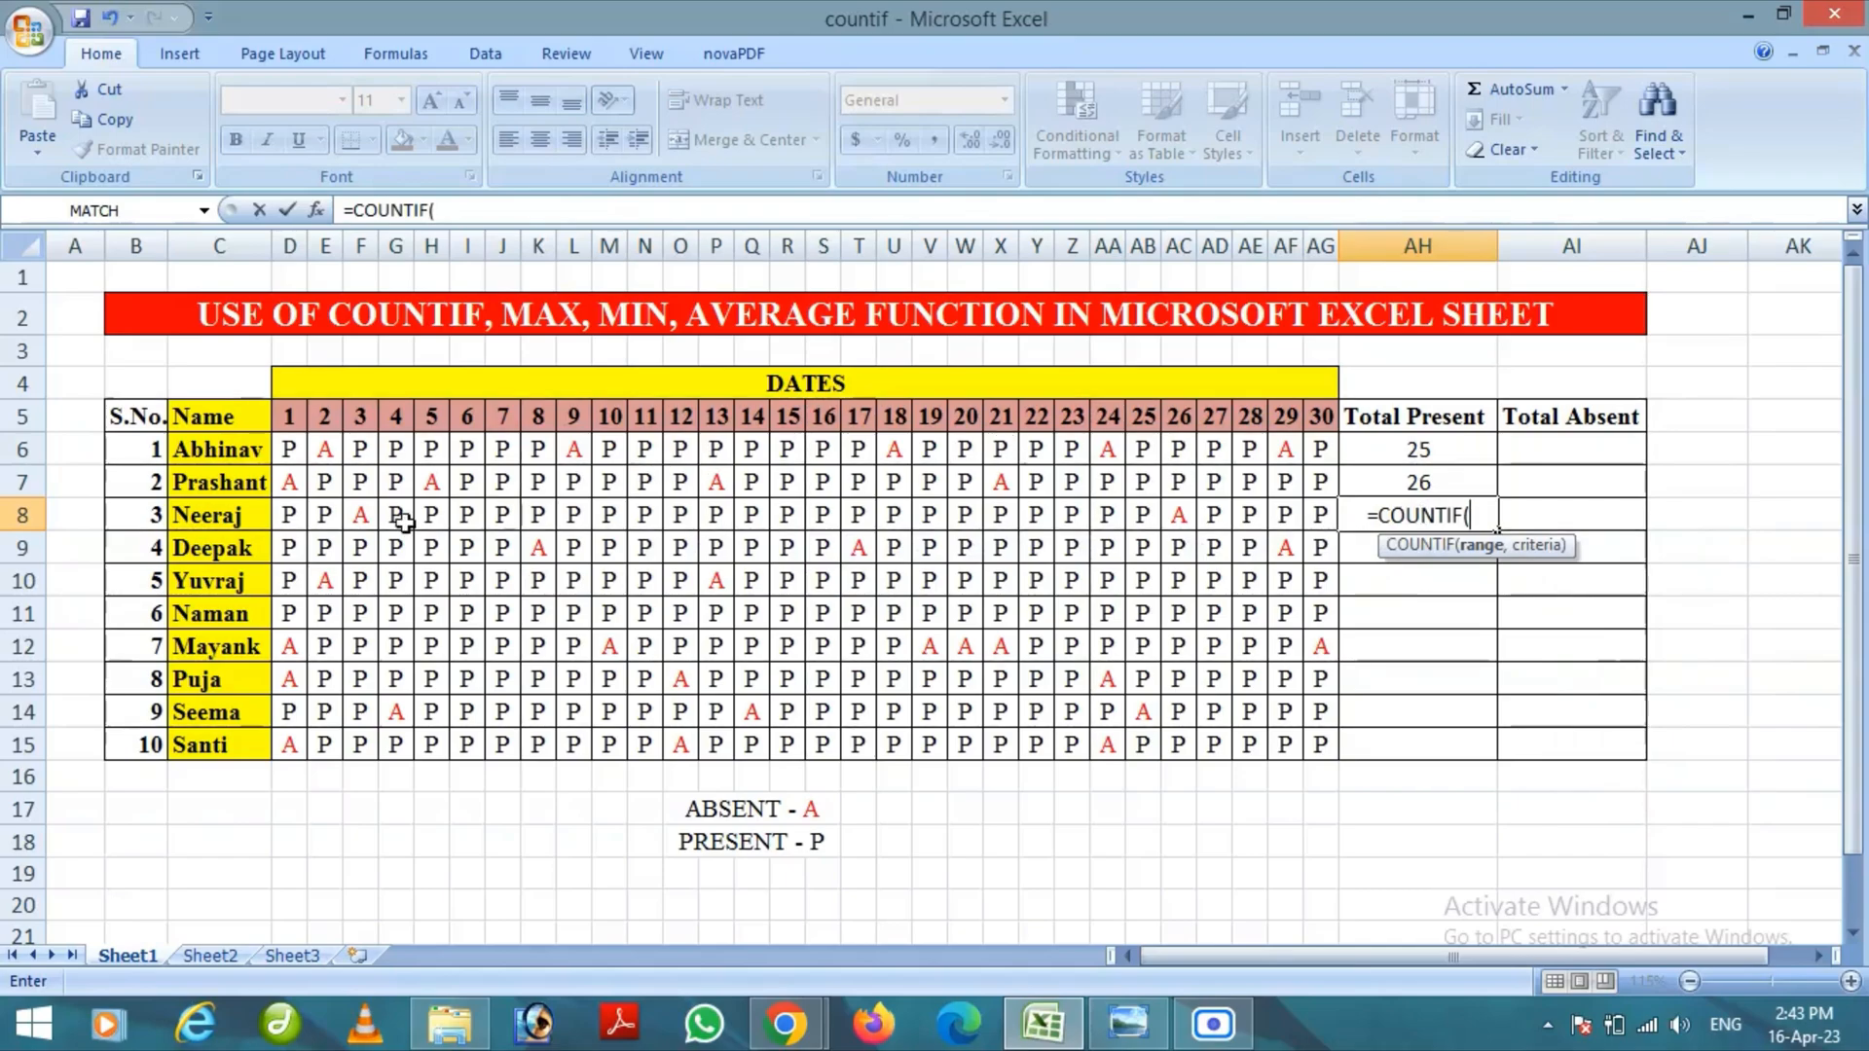
left_click_drag(287, 517, 575, 519)
left_click_drag(1093, 524, 1329, 520)
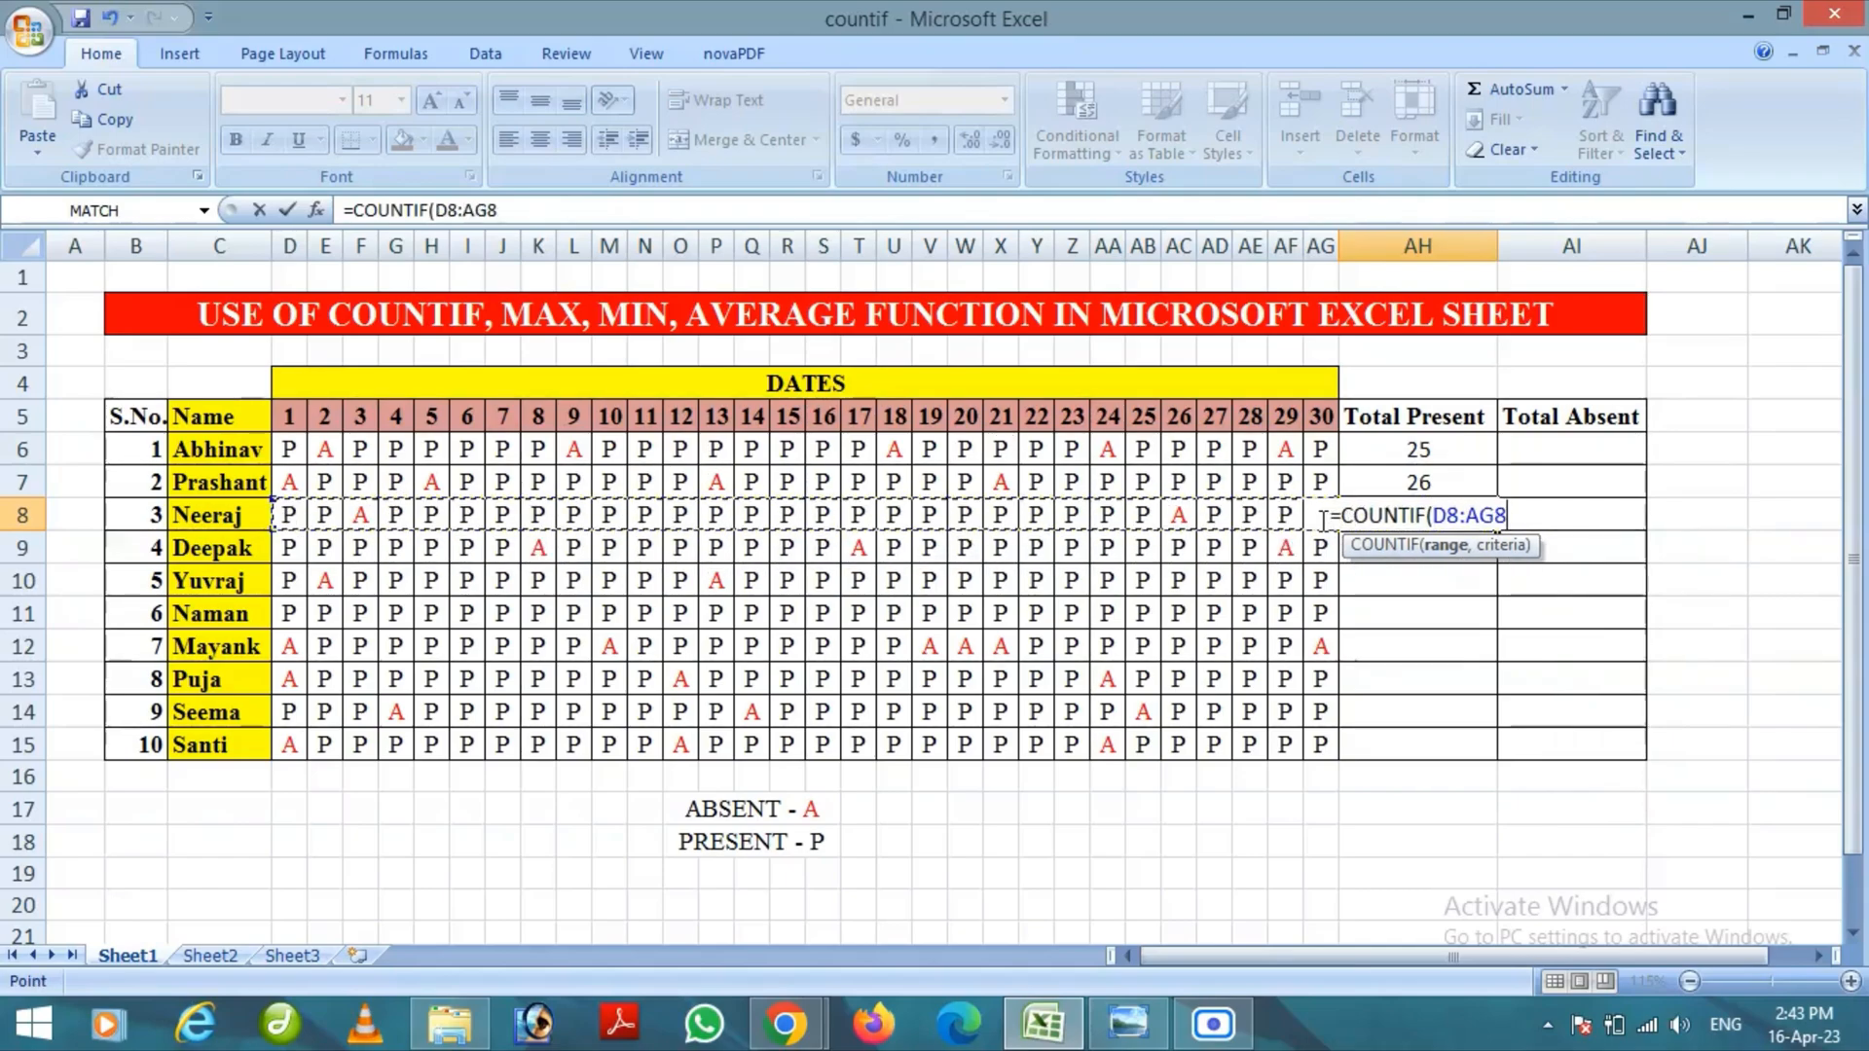
type(",")
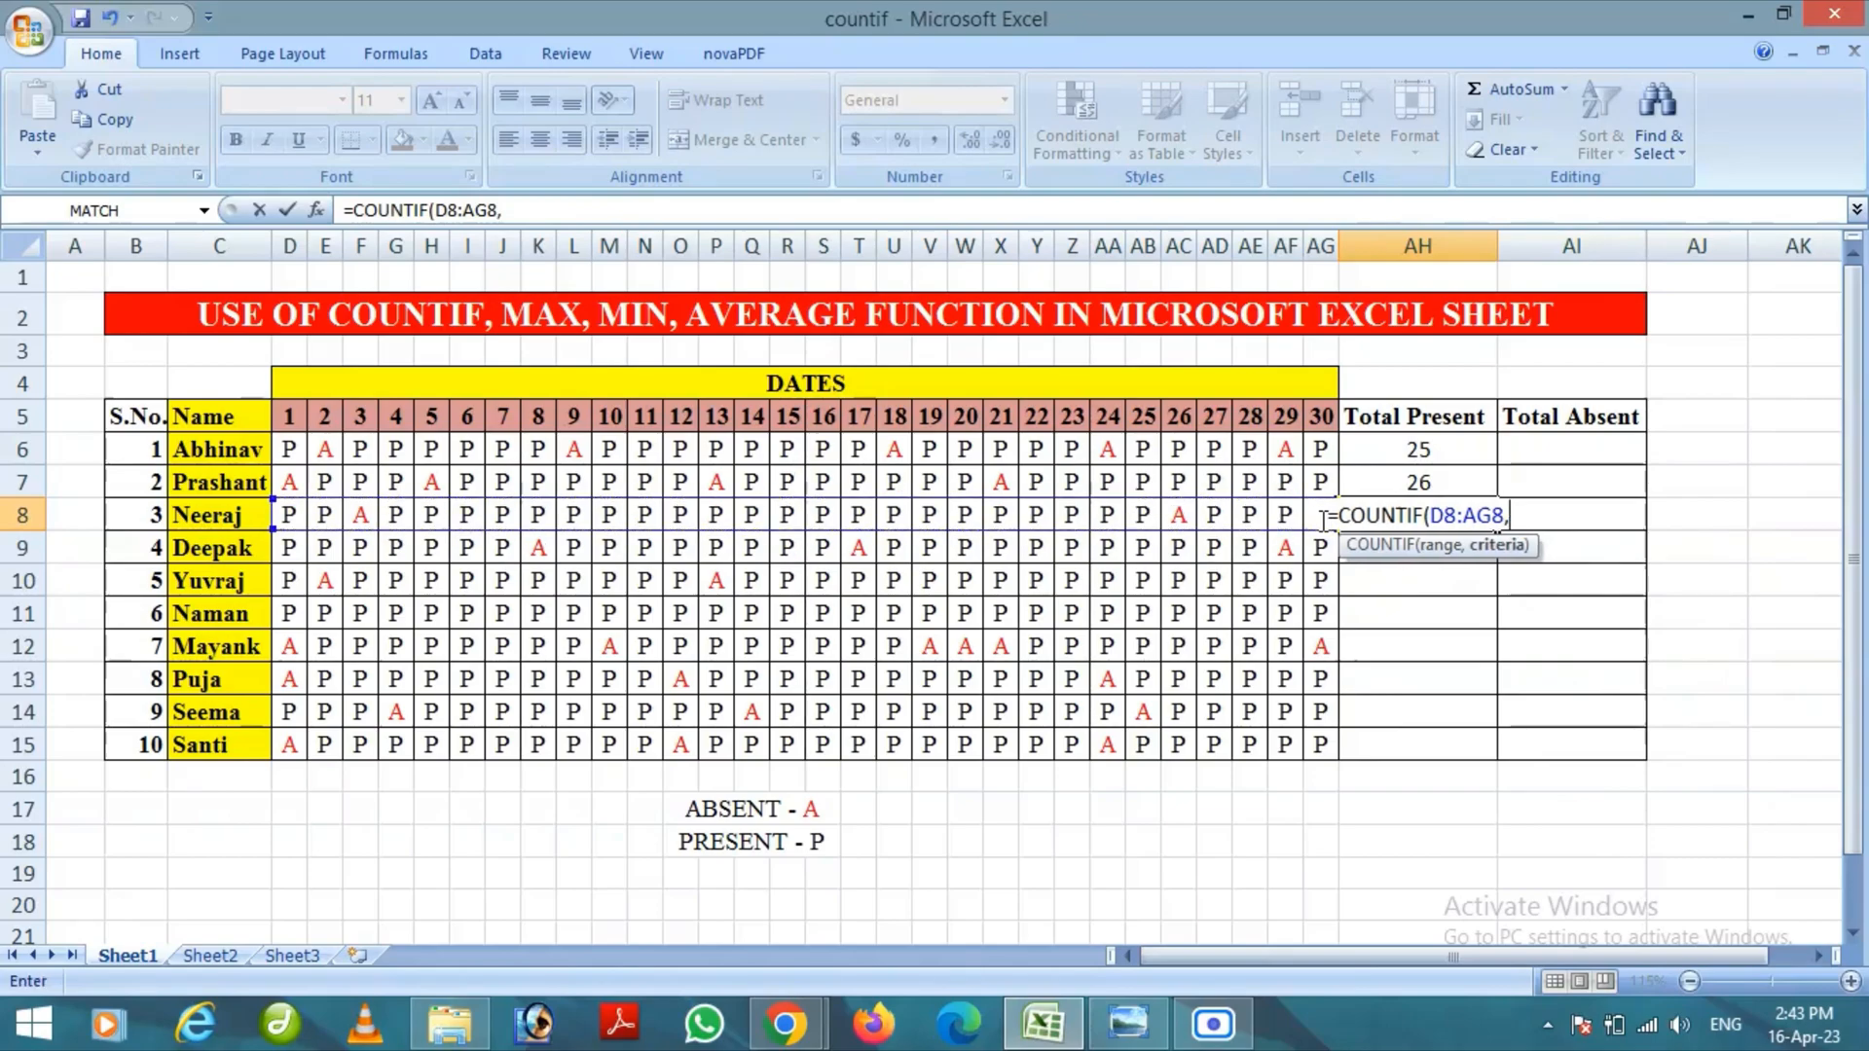
type("\"P\")")
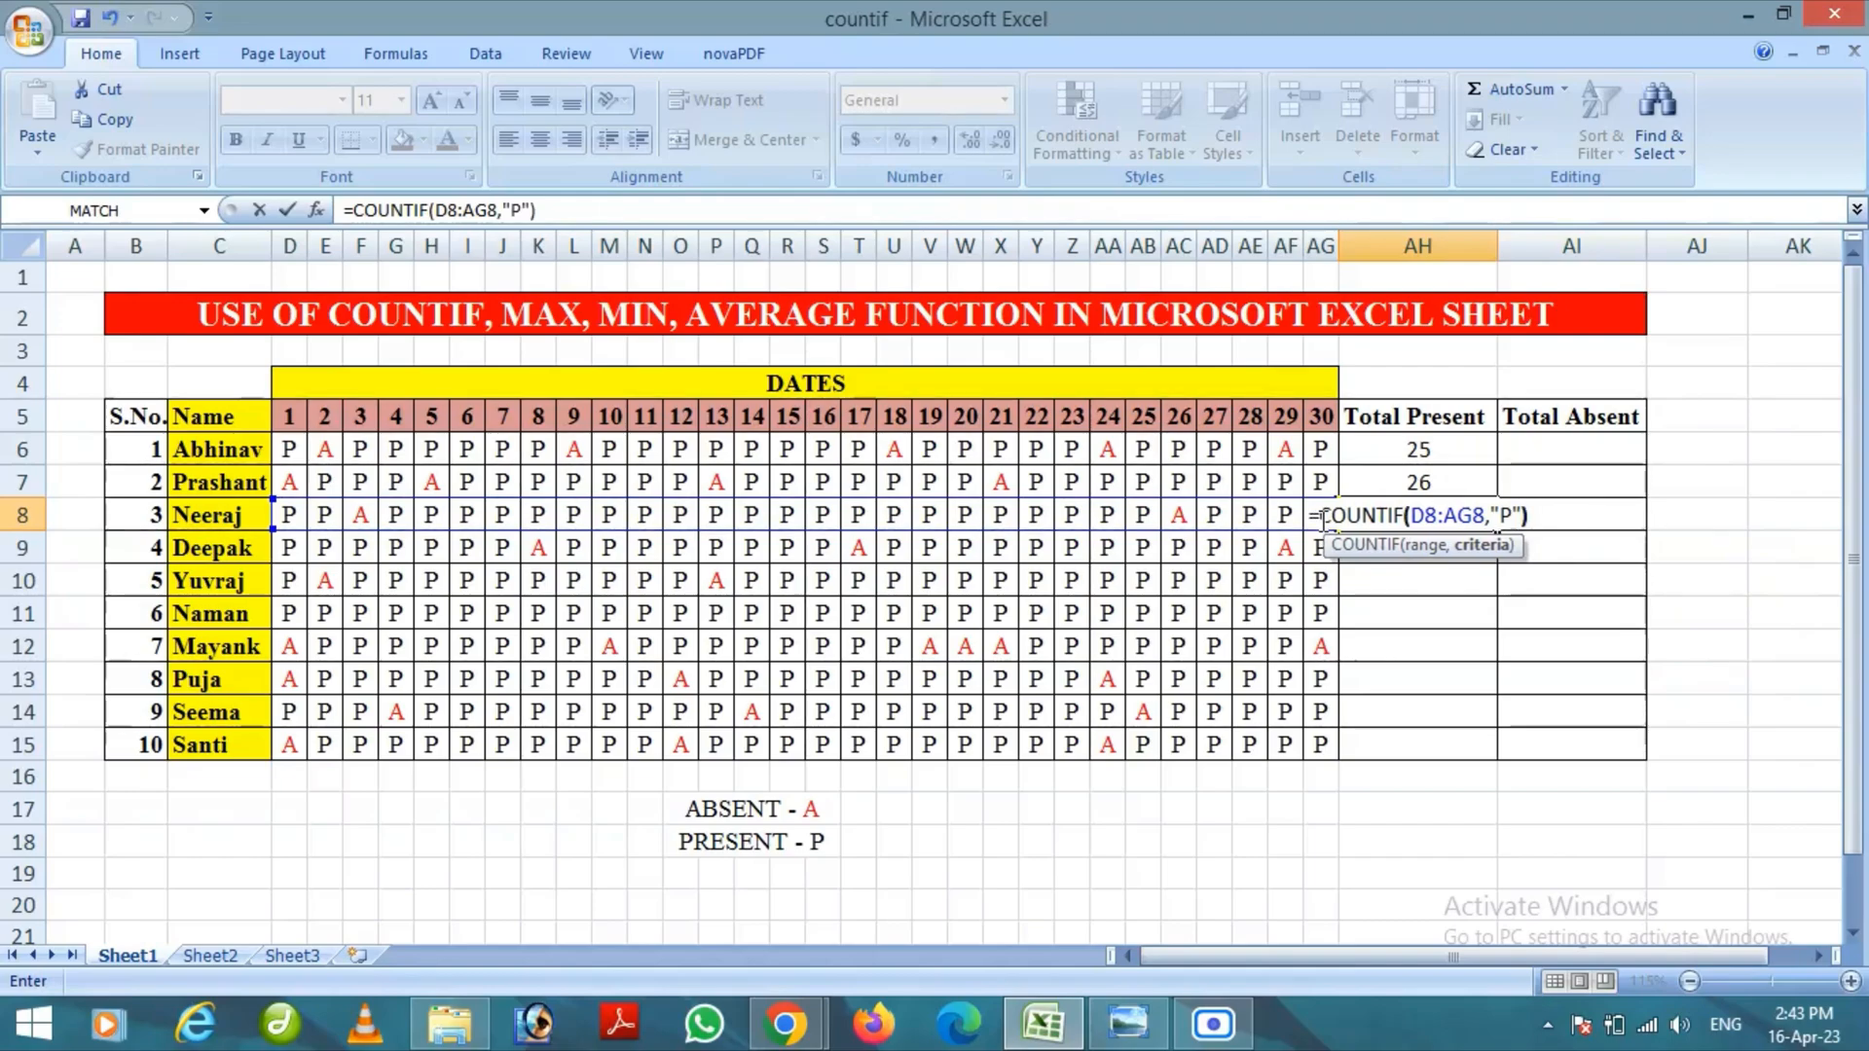
key("Return")
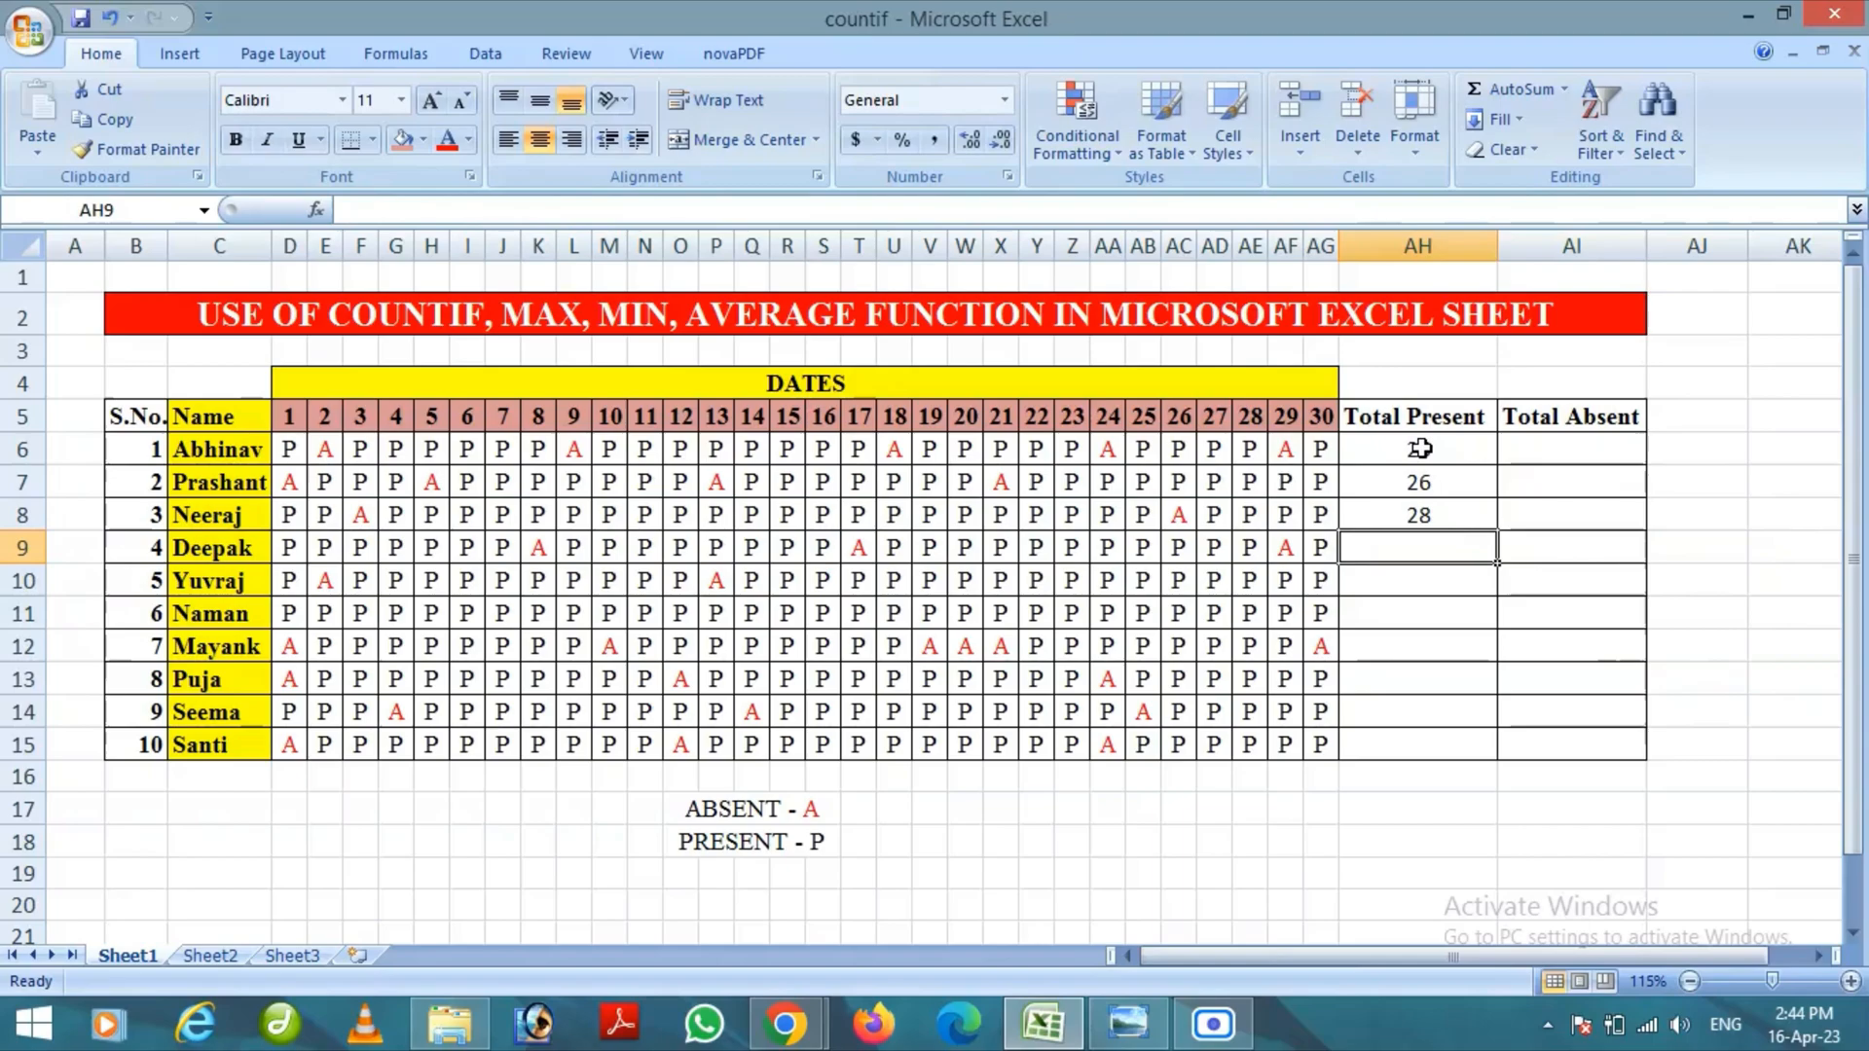
Fill the Total Present formulas from AH6:AH8 down through AH15 for the remaining students
left_click_drag(1420, 448, 1427, 509)
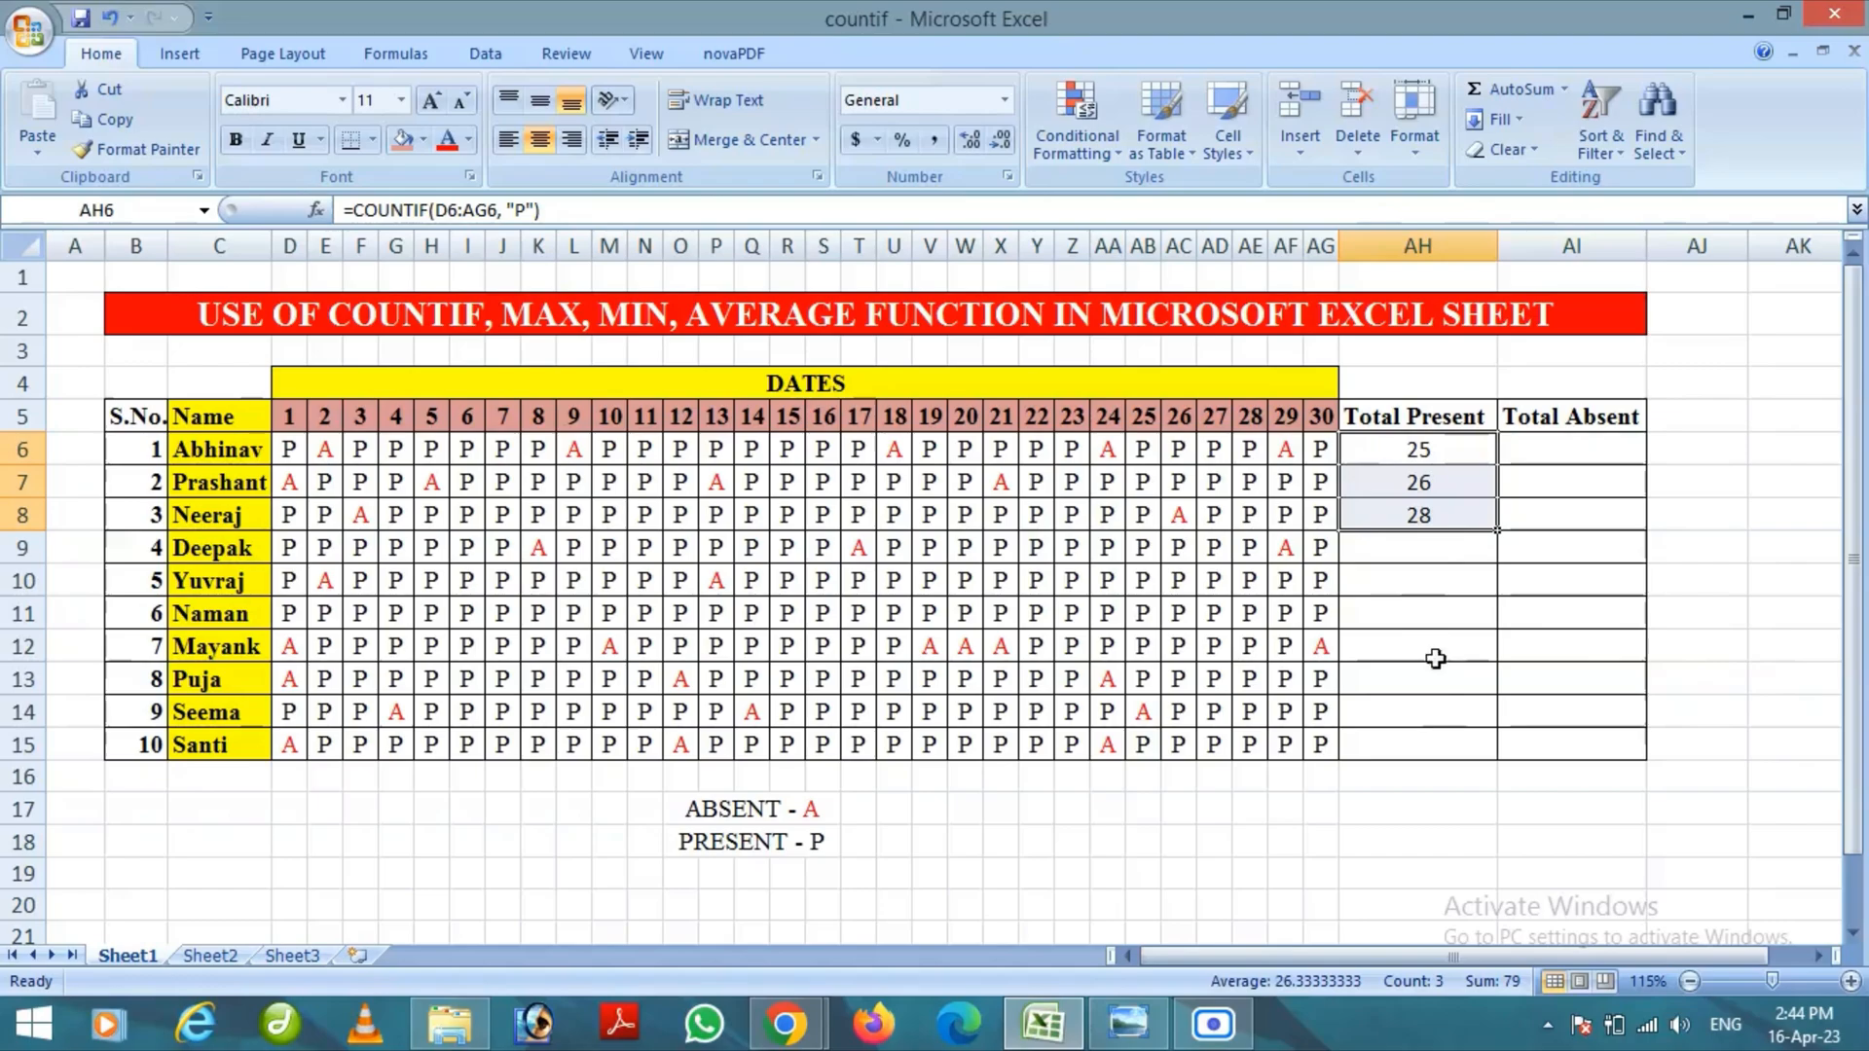
left_click_drag(1396, 458, 1421, 519)
left_click_drag(1496, 531, 1488, 750)
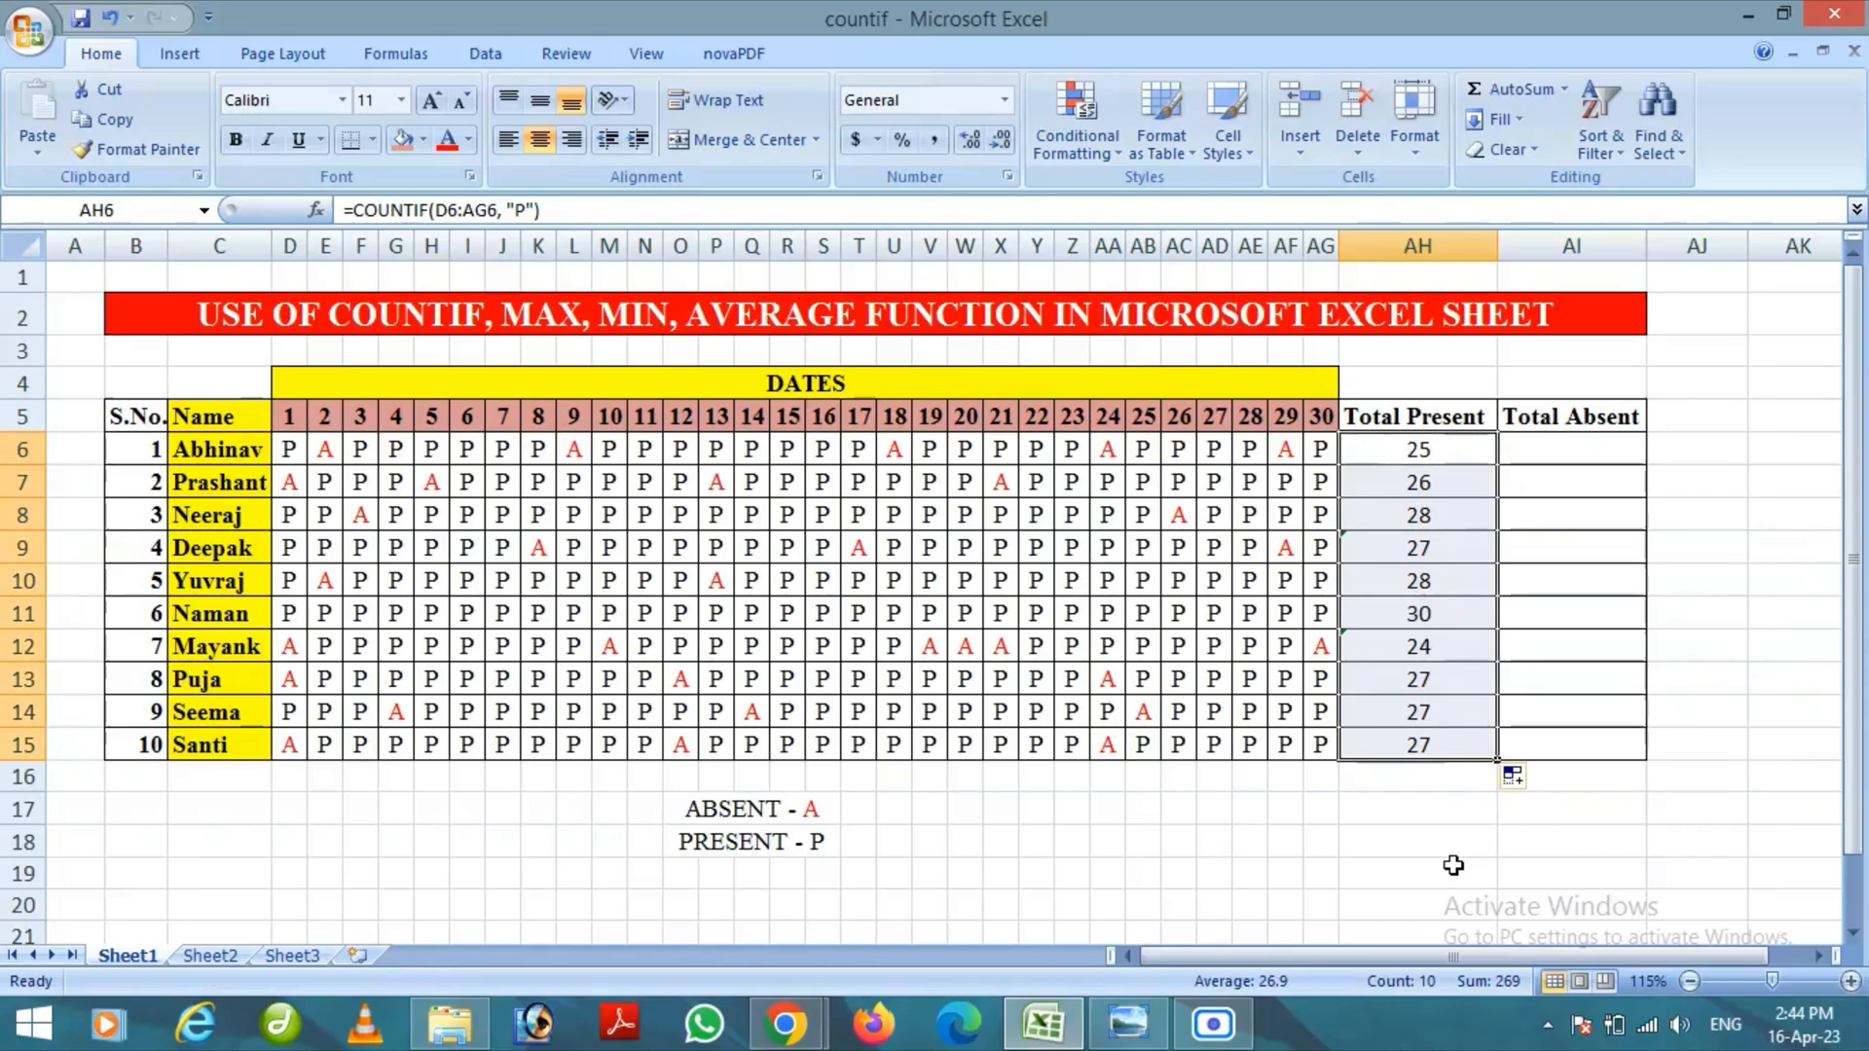
Enter =COUNTIF(D6:AG6,"A") in cell AI6 to count the first student's absent days
left_click(1585, 449)
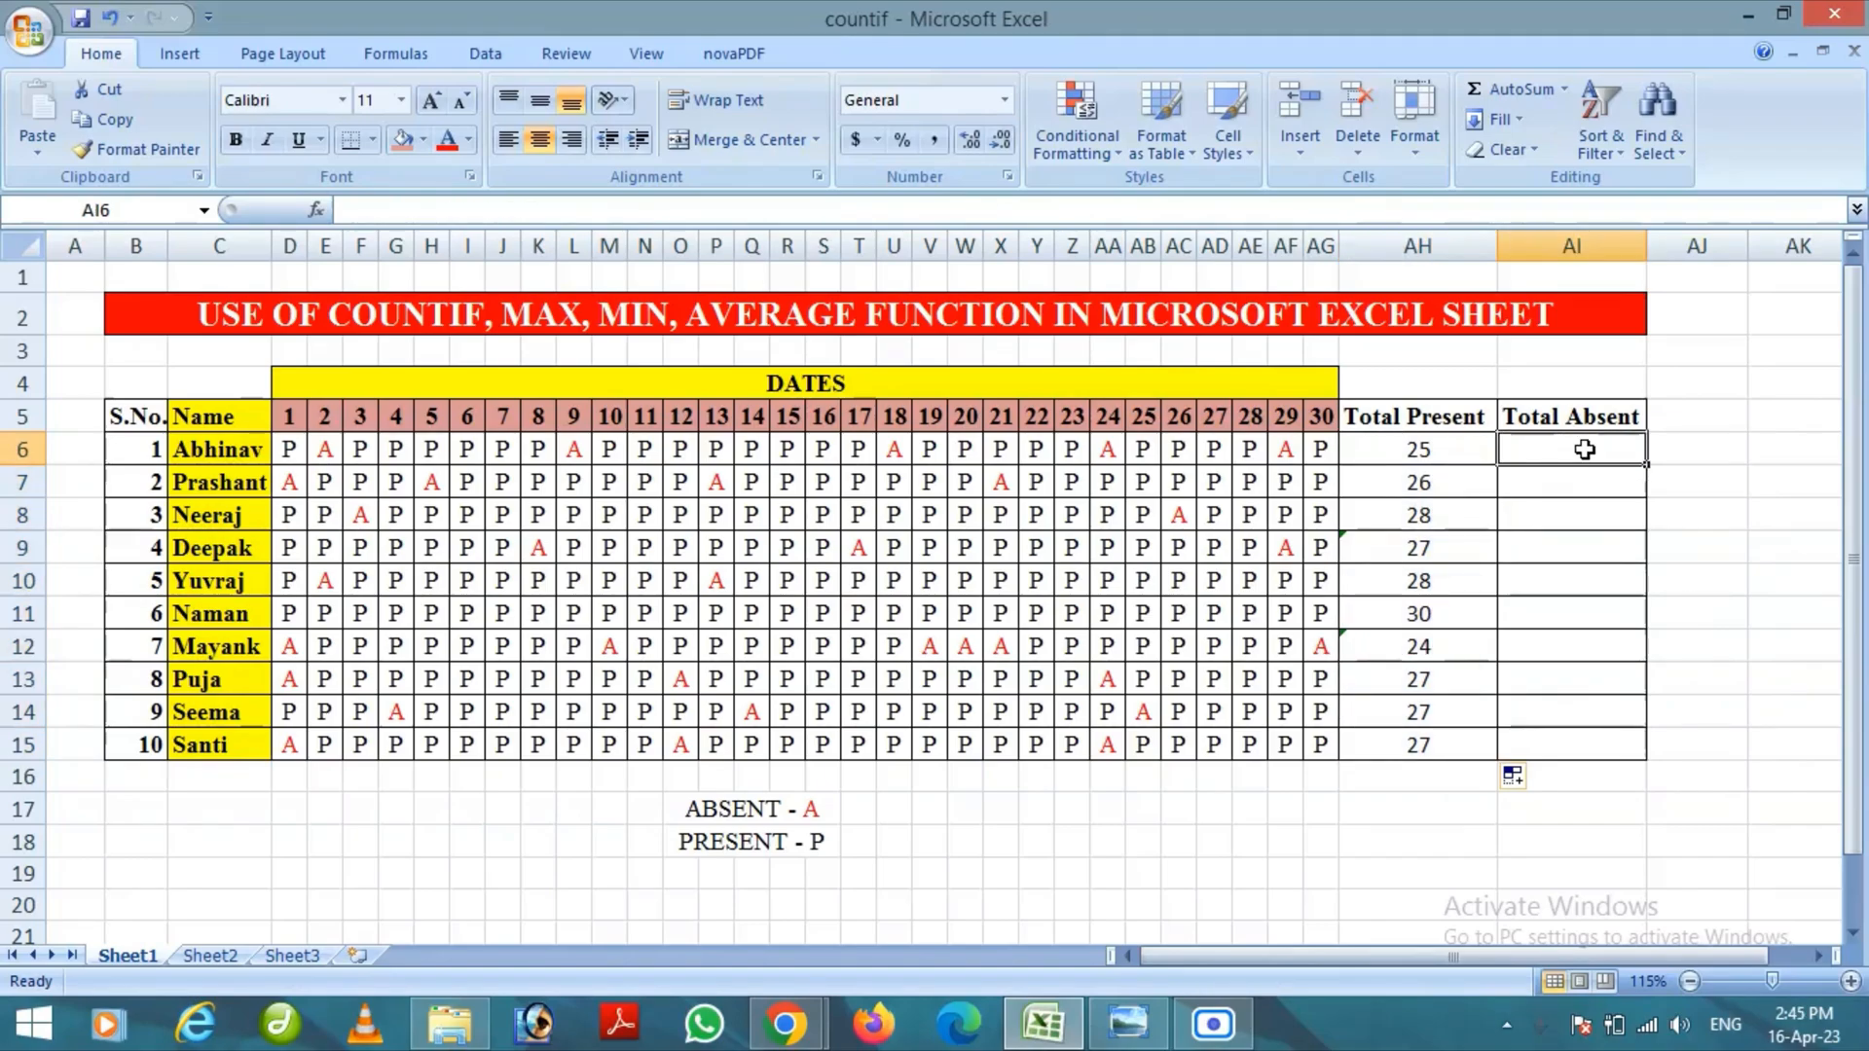
type("=")
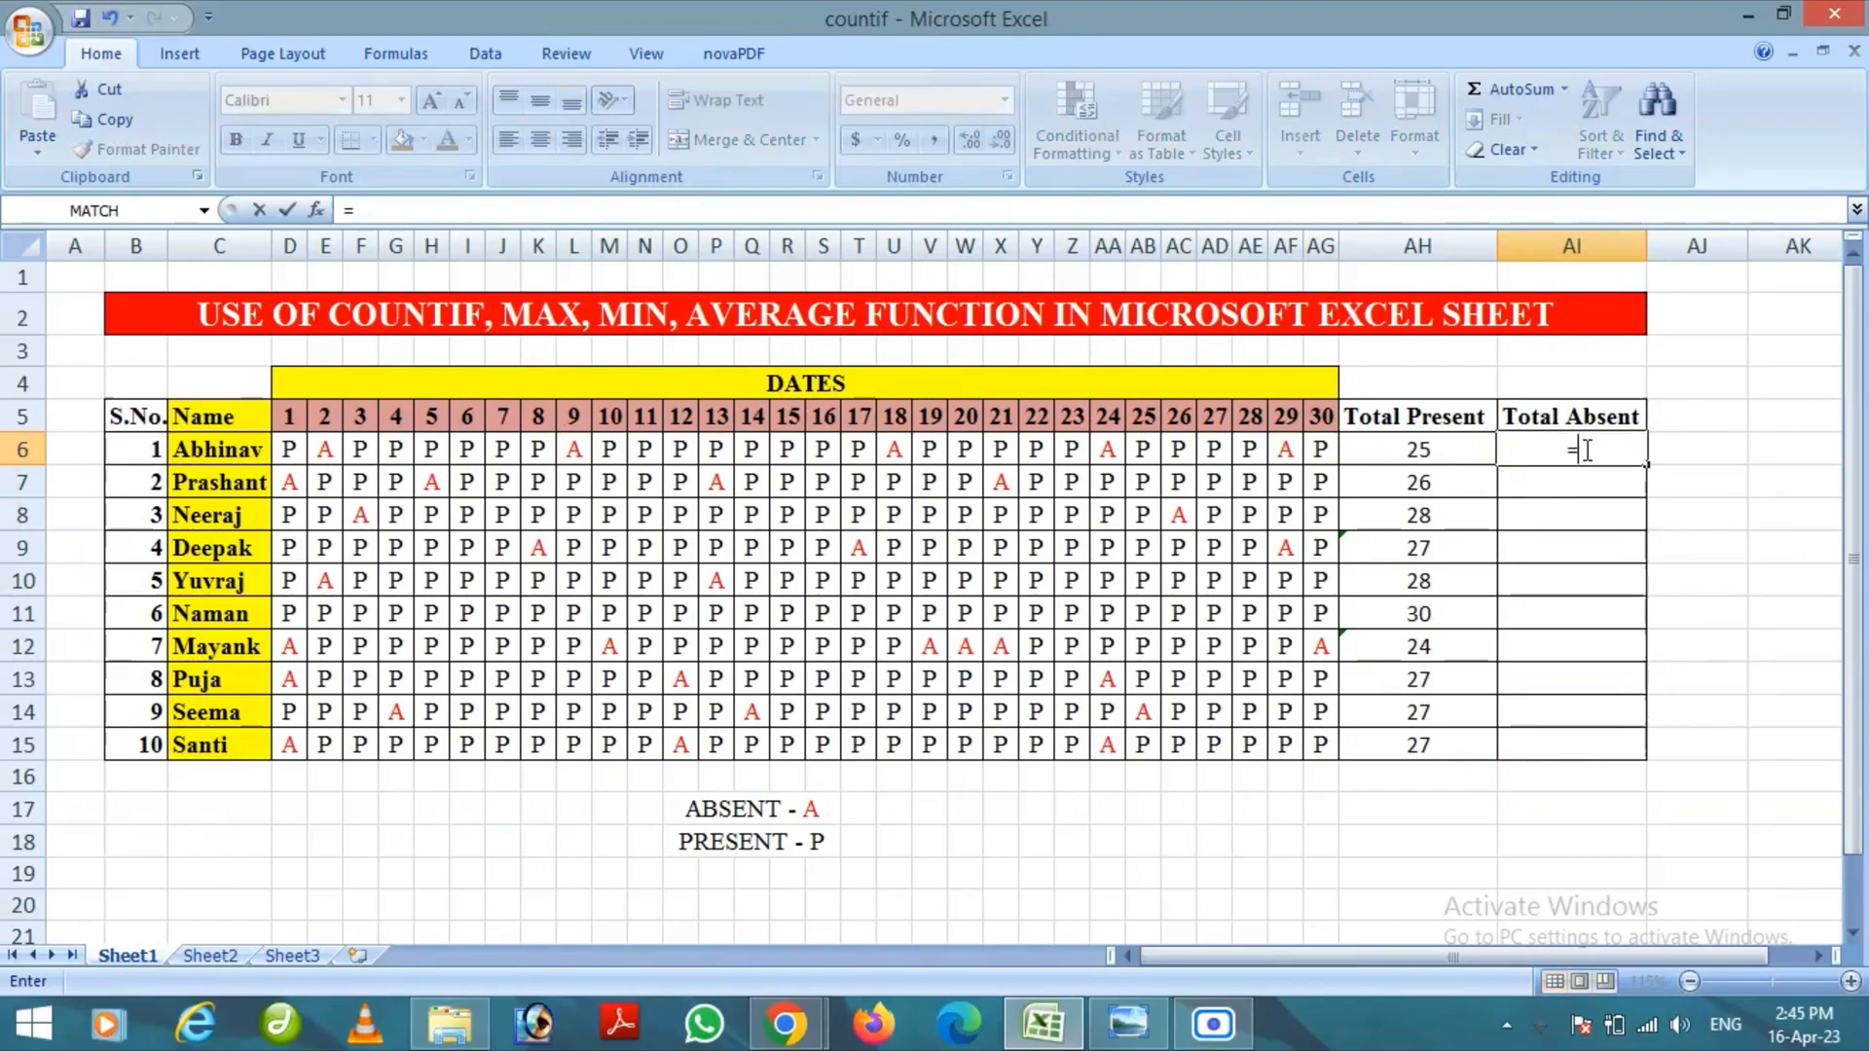
type("COUN")
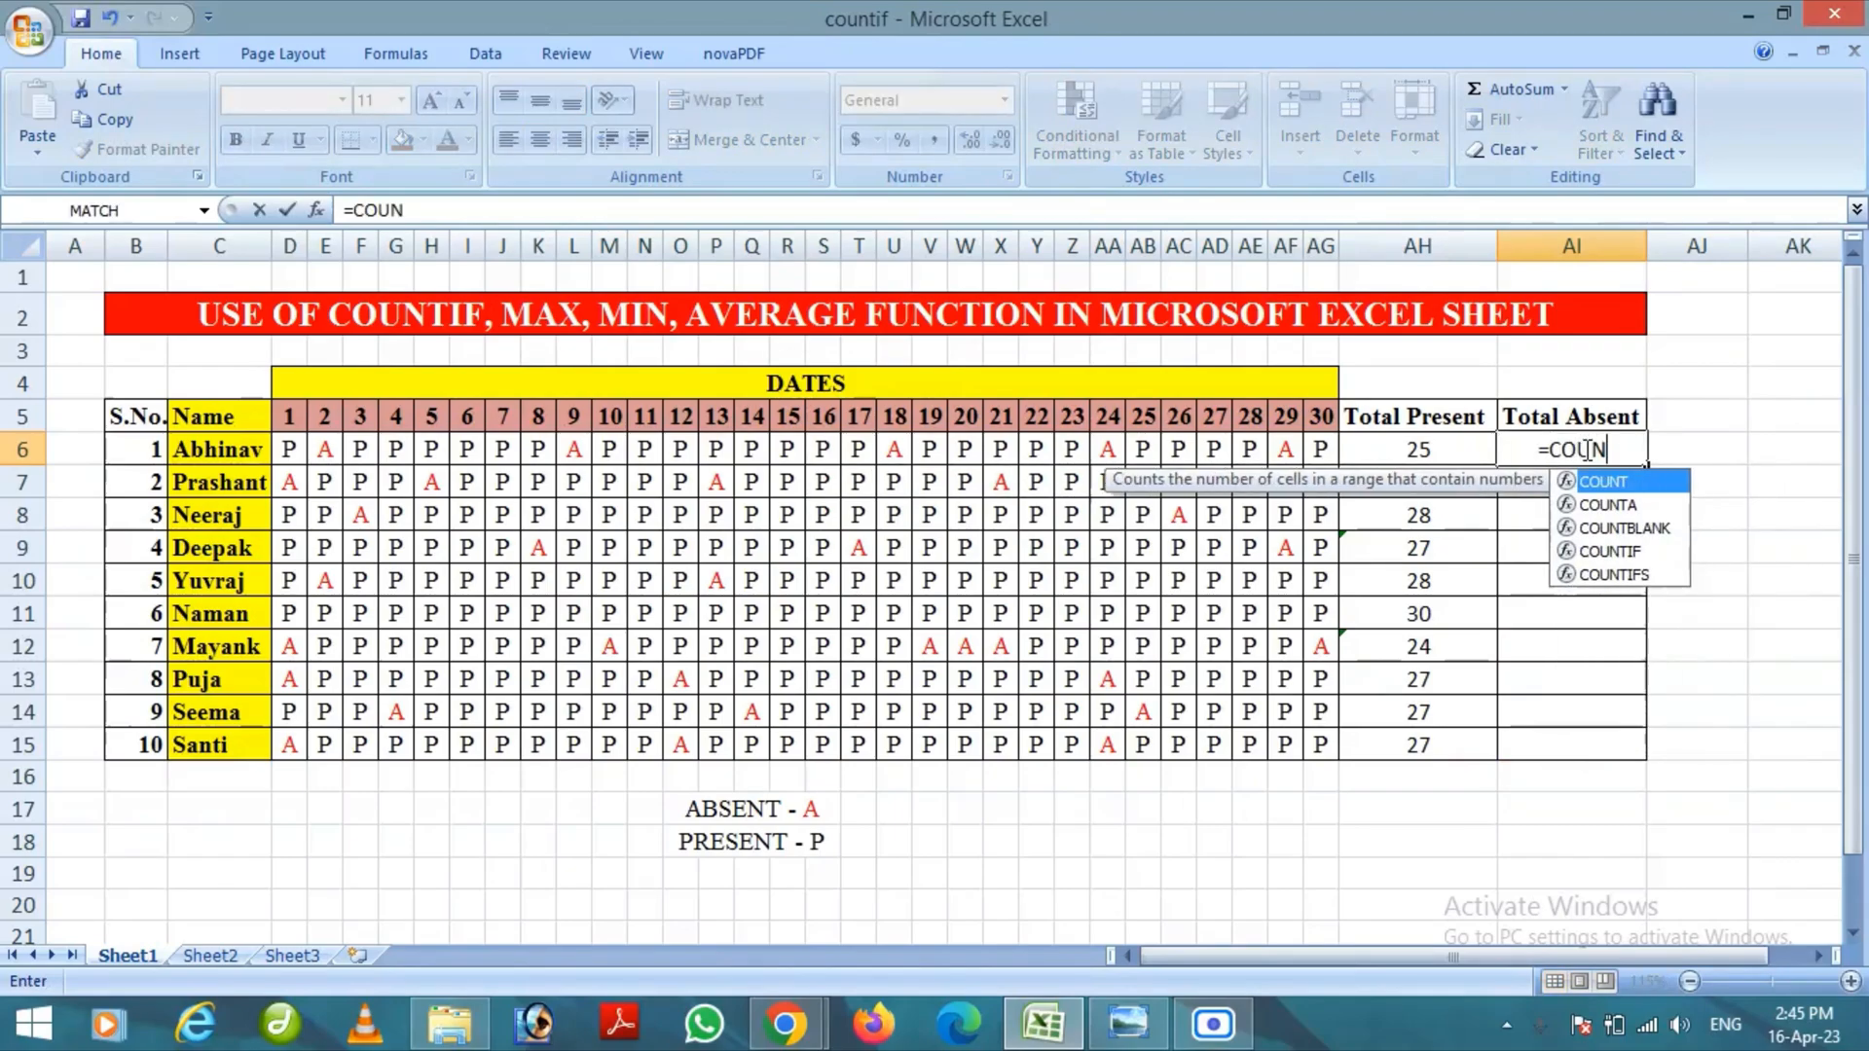
type("TIF(")
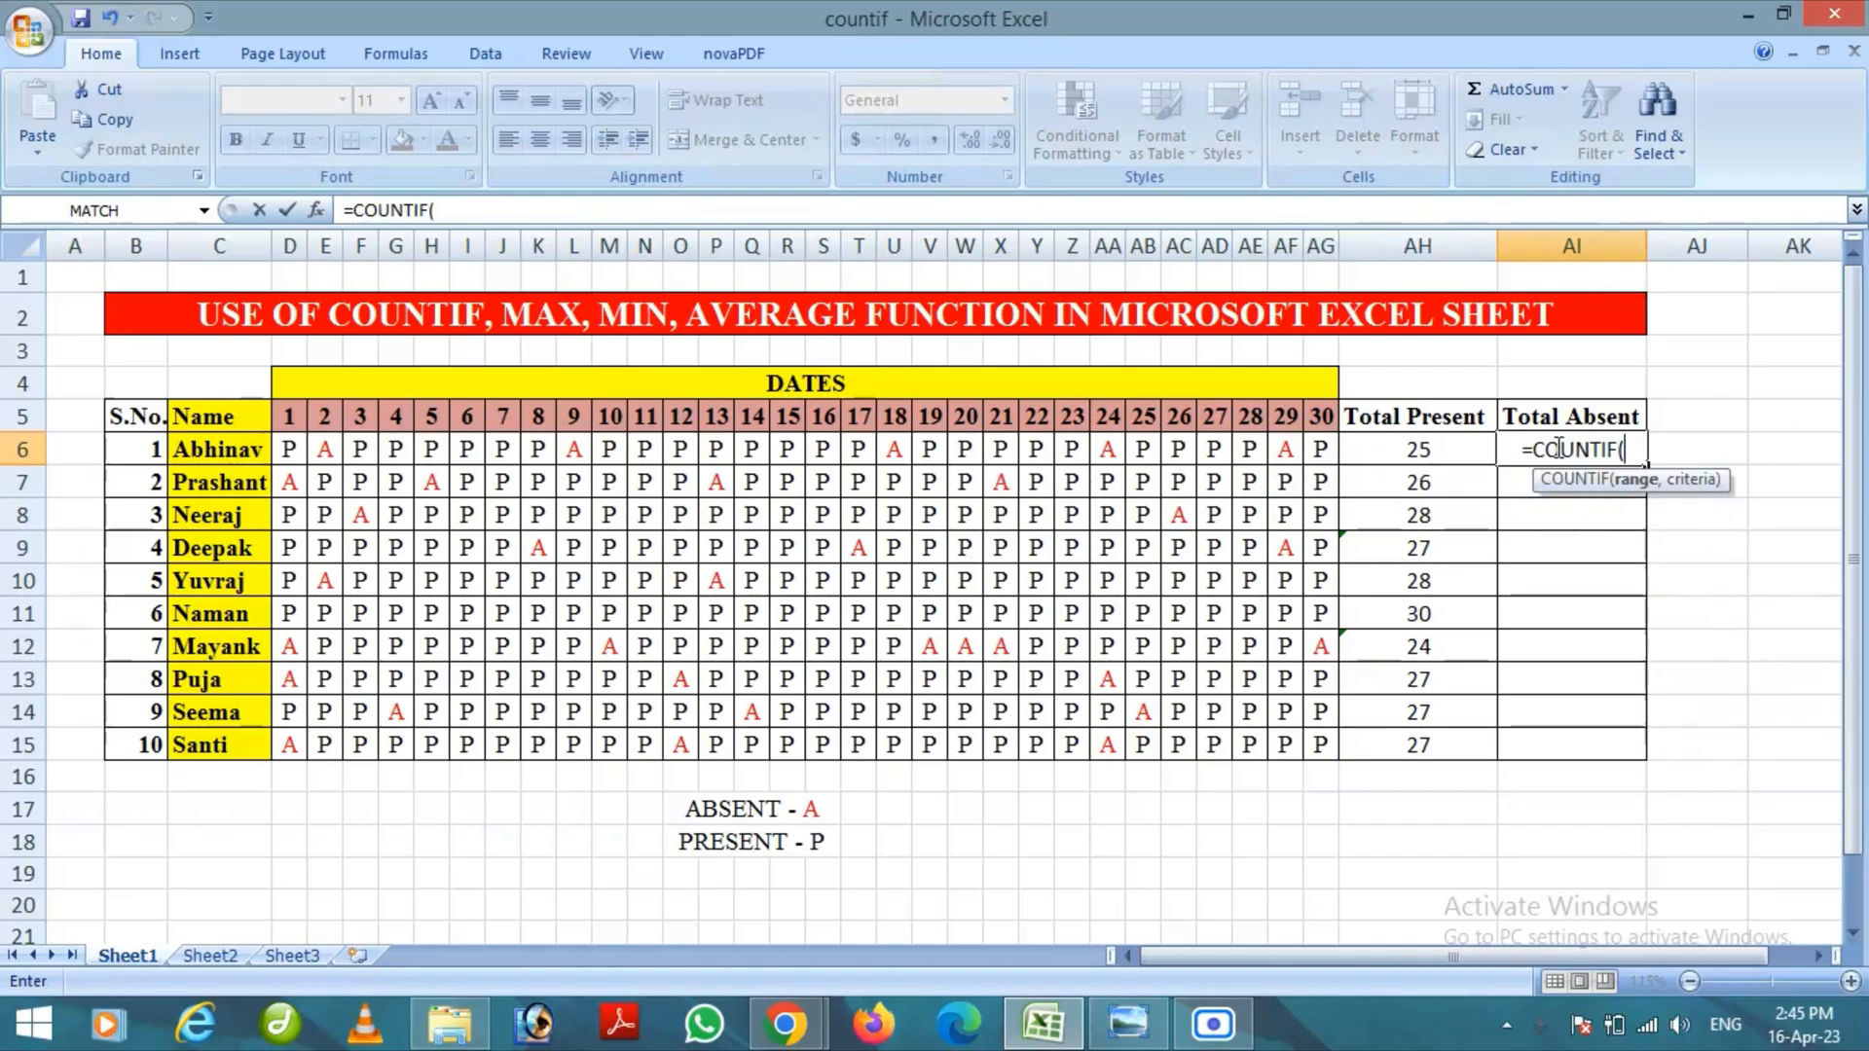
left_click_drag(293, 450, 1320, 446)
type(",")
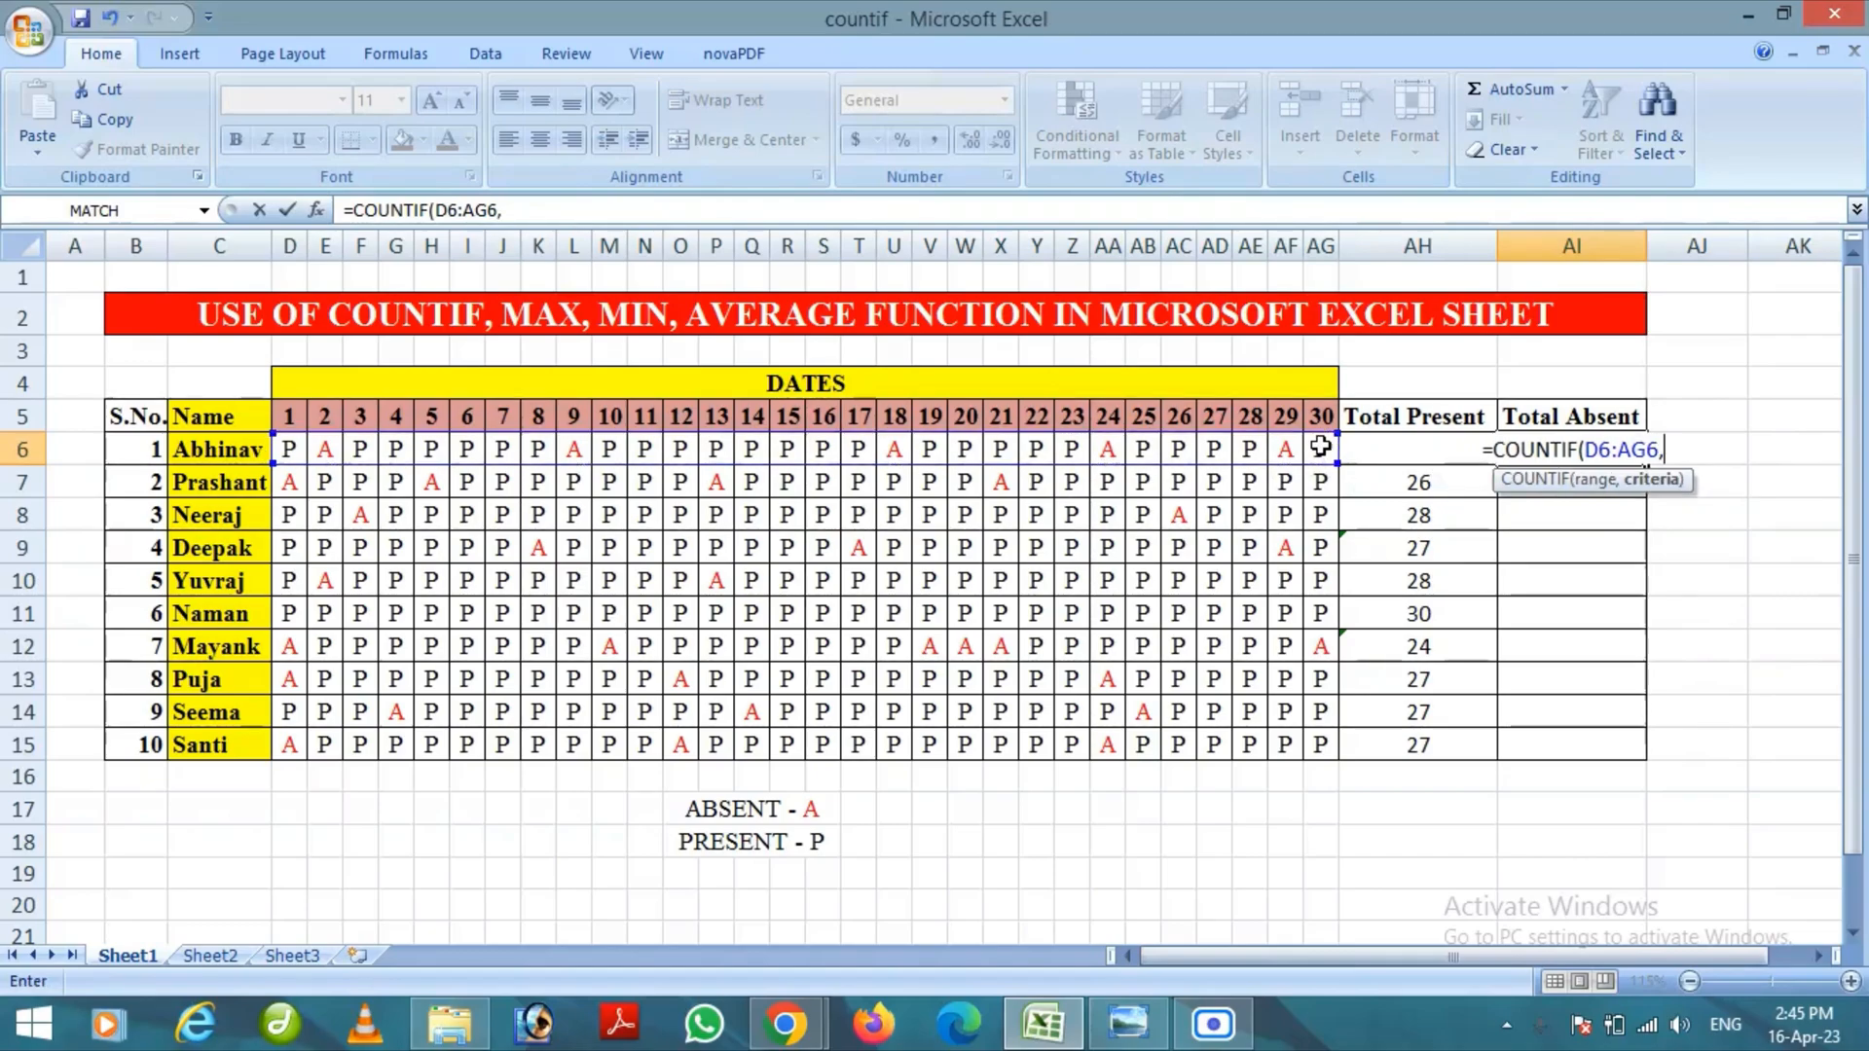
type("\"")
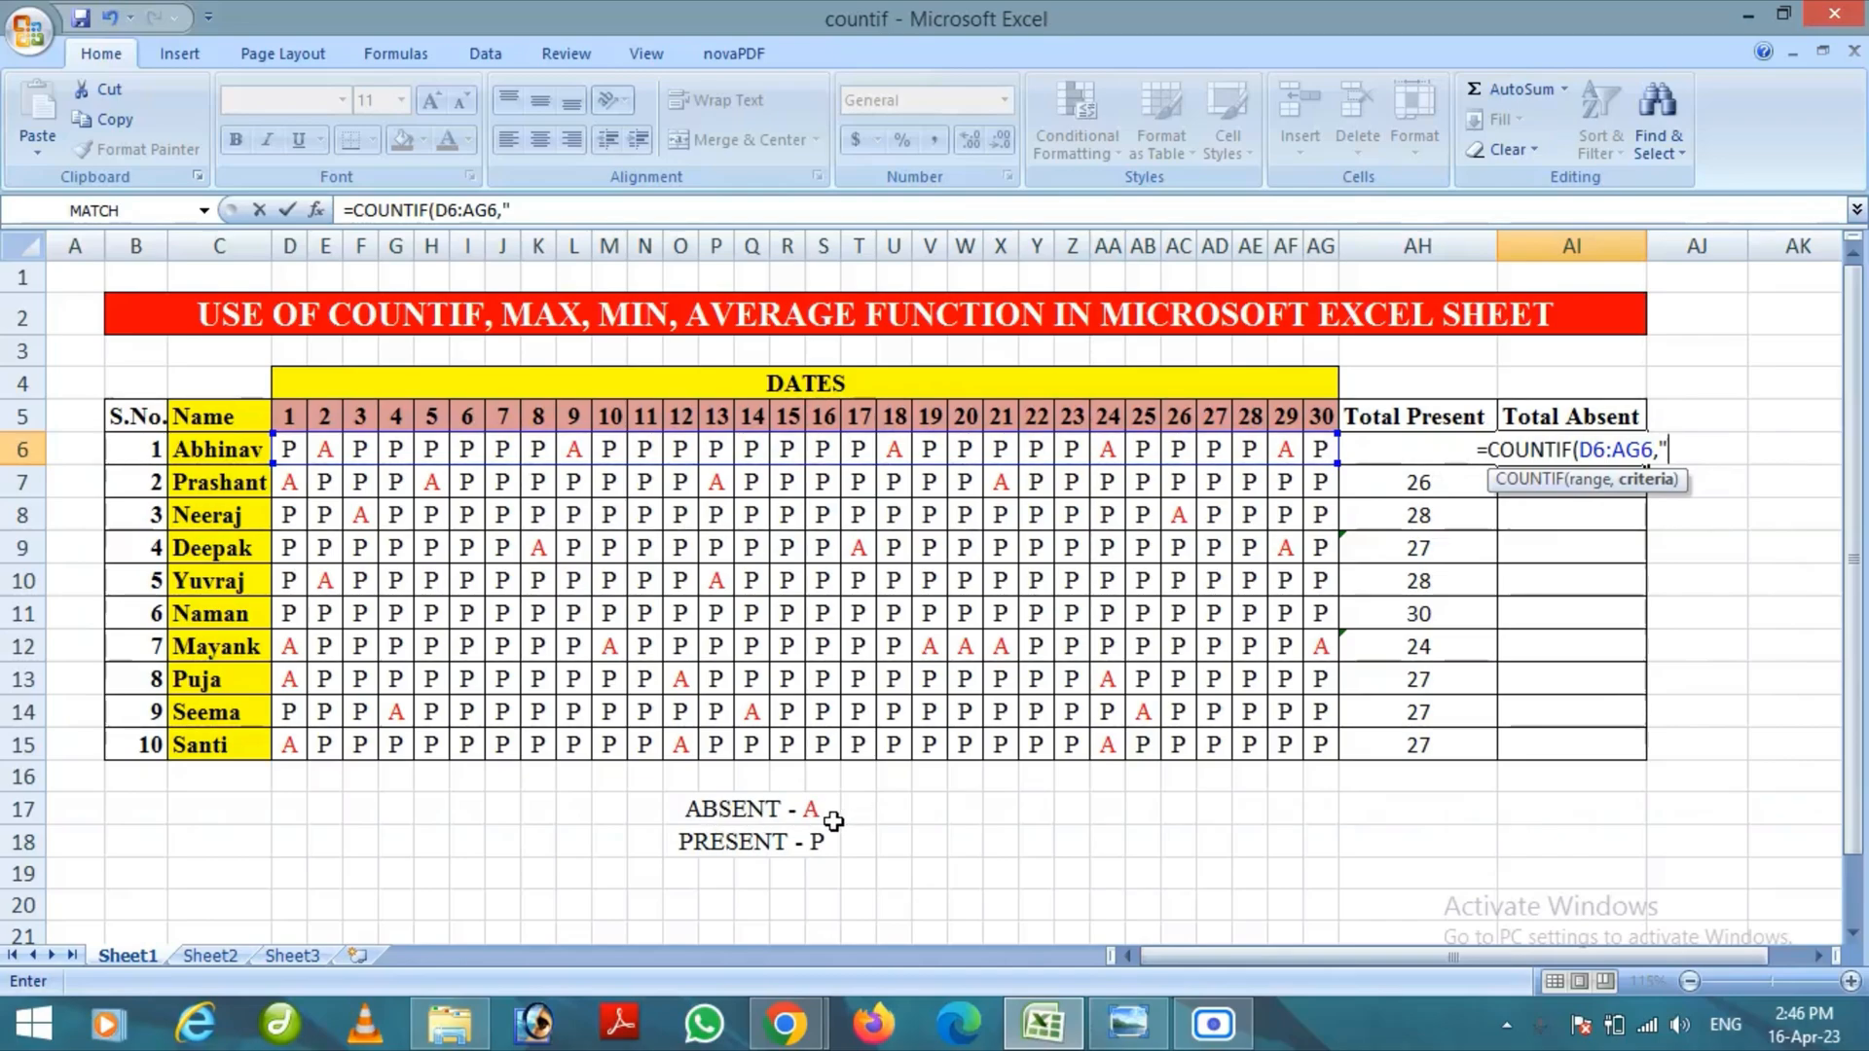
type("A")
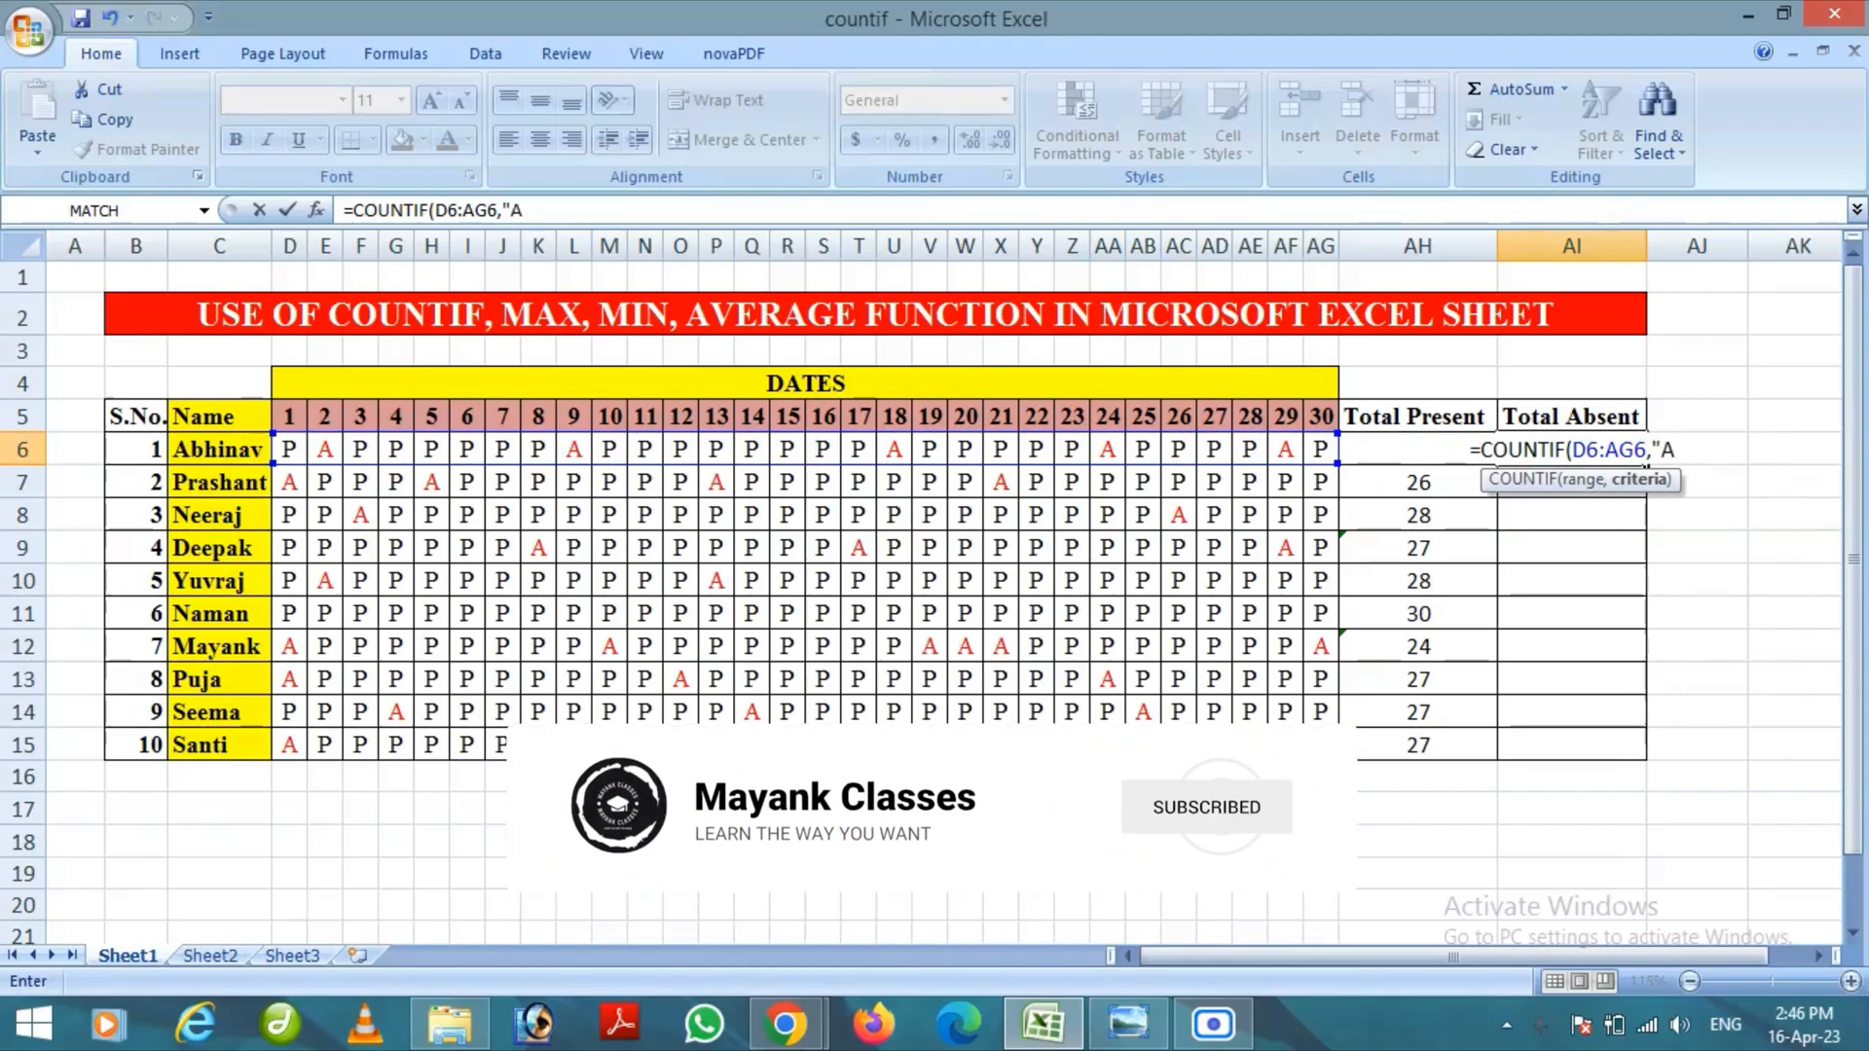
type("\"")
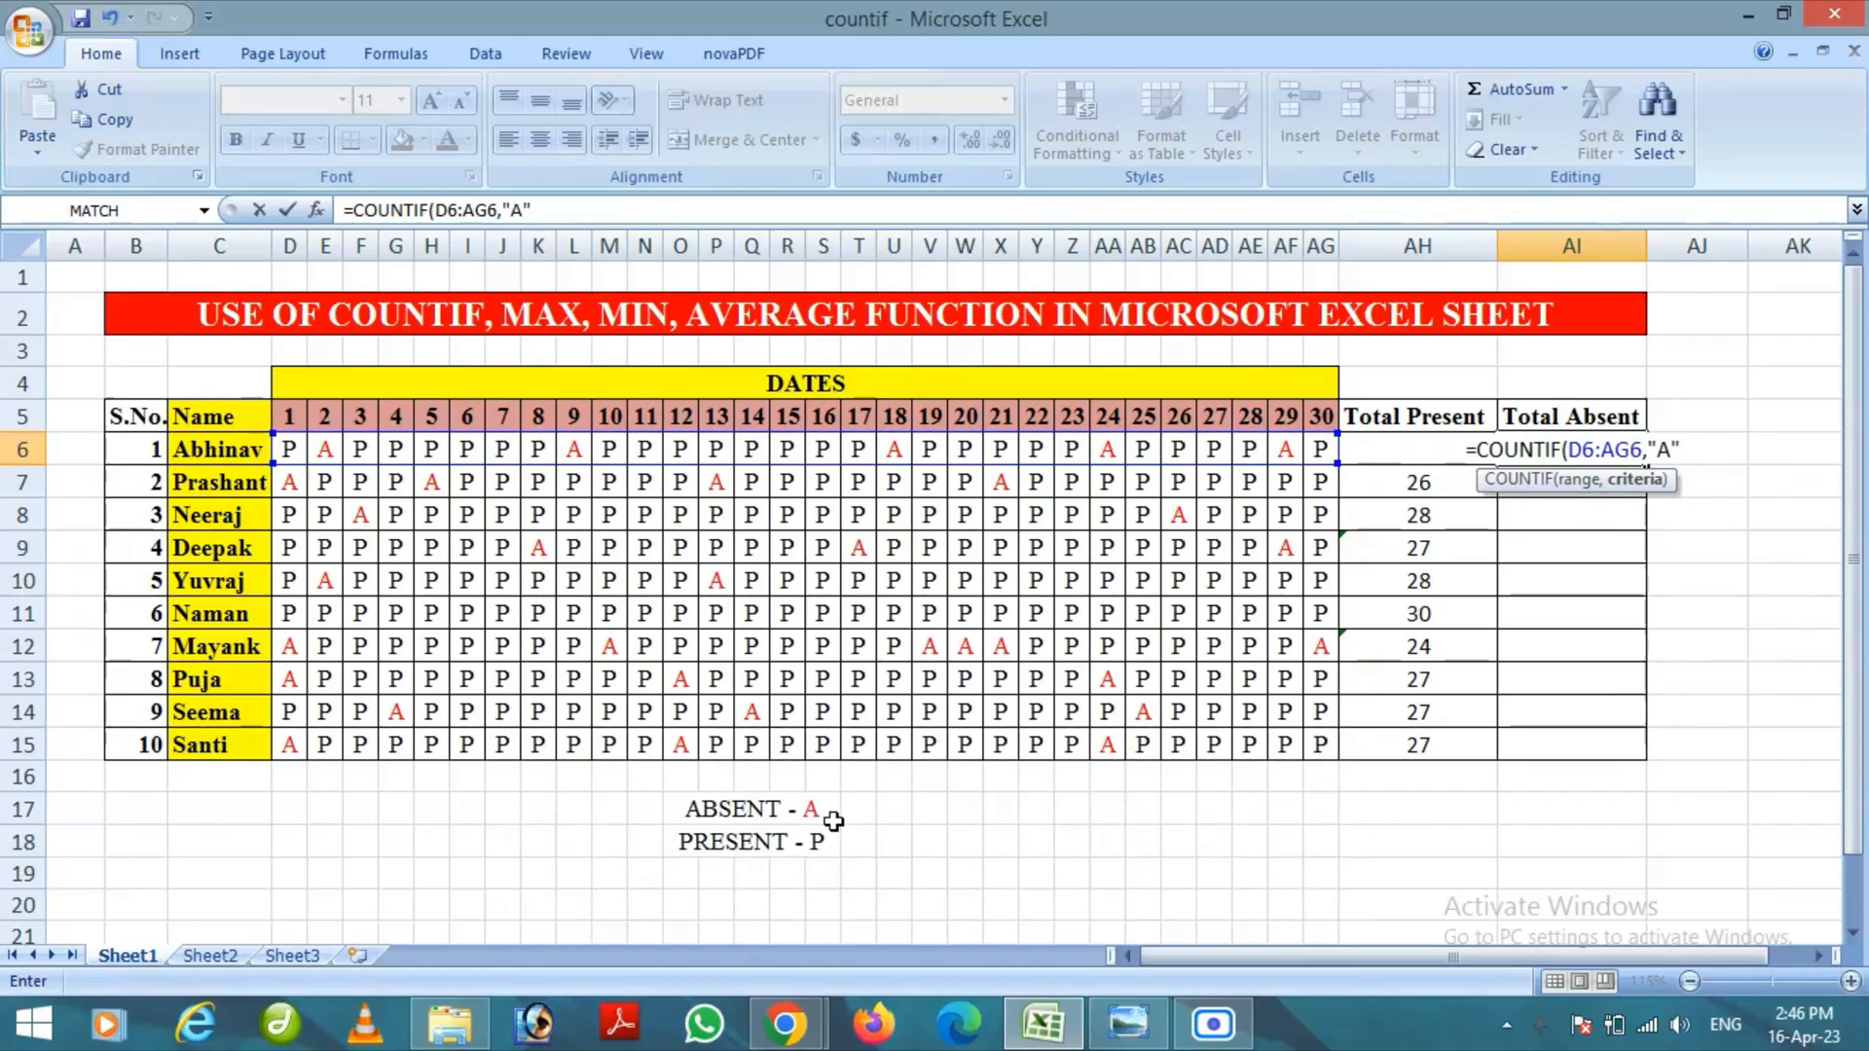
type(")")
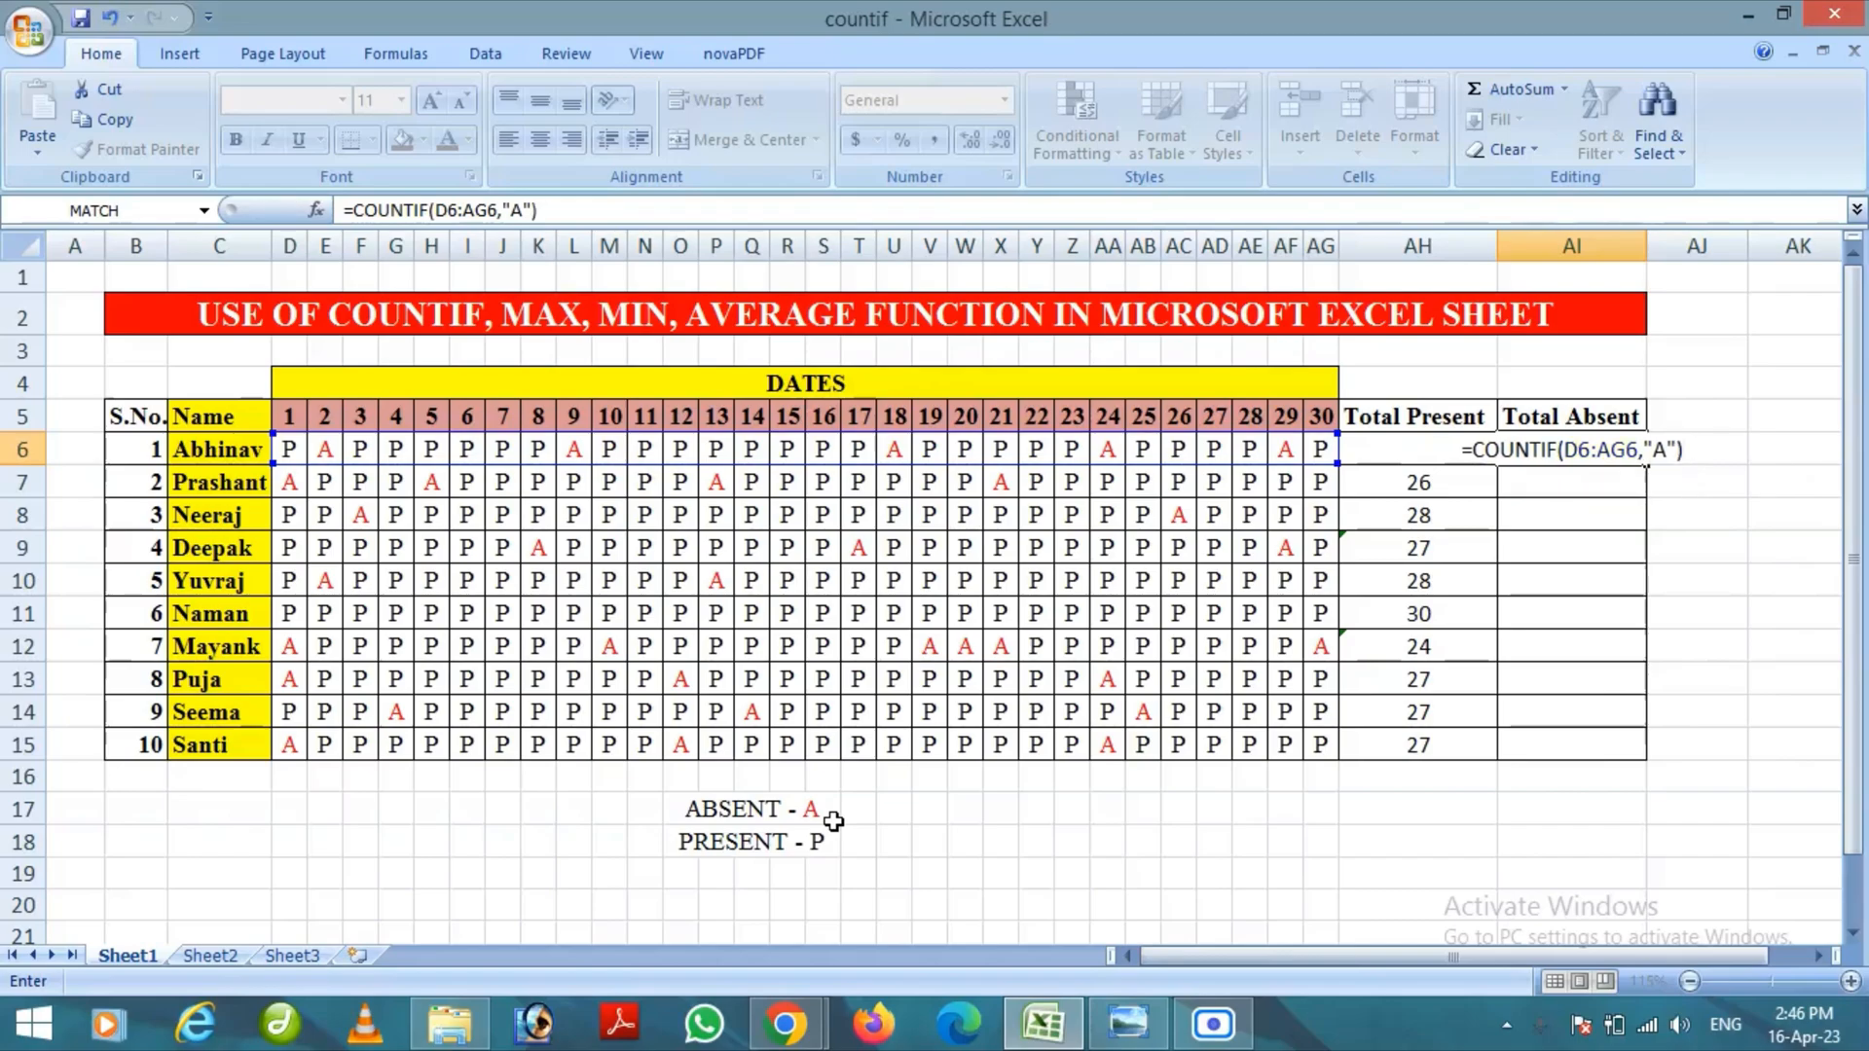
key("Return")
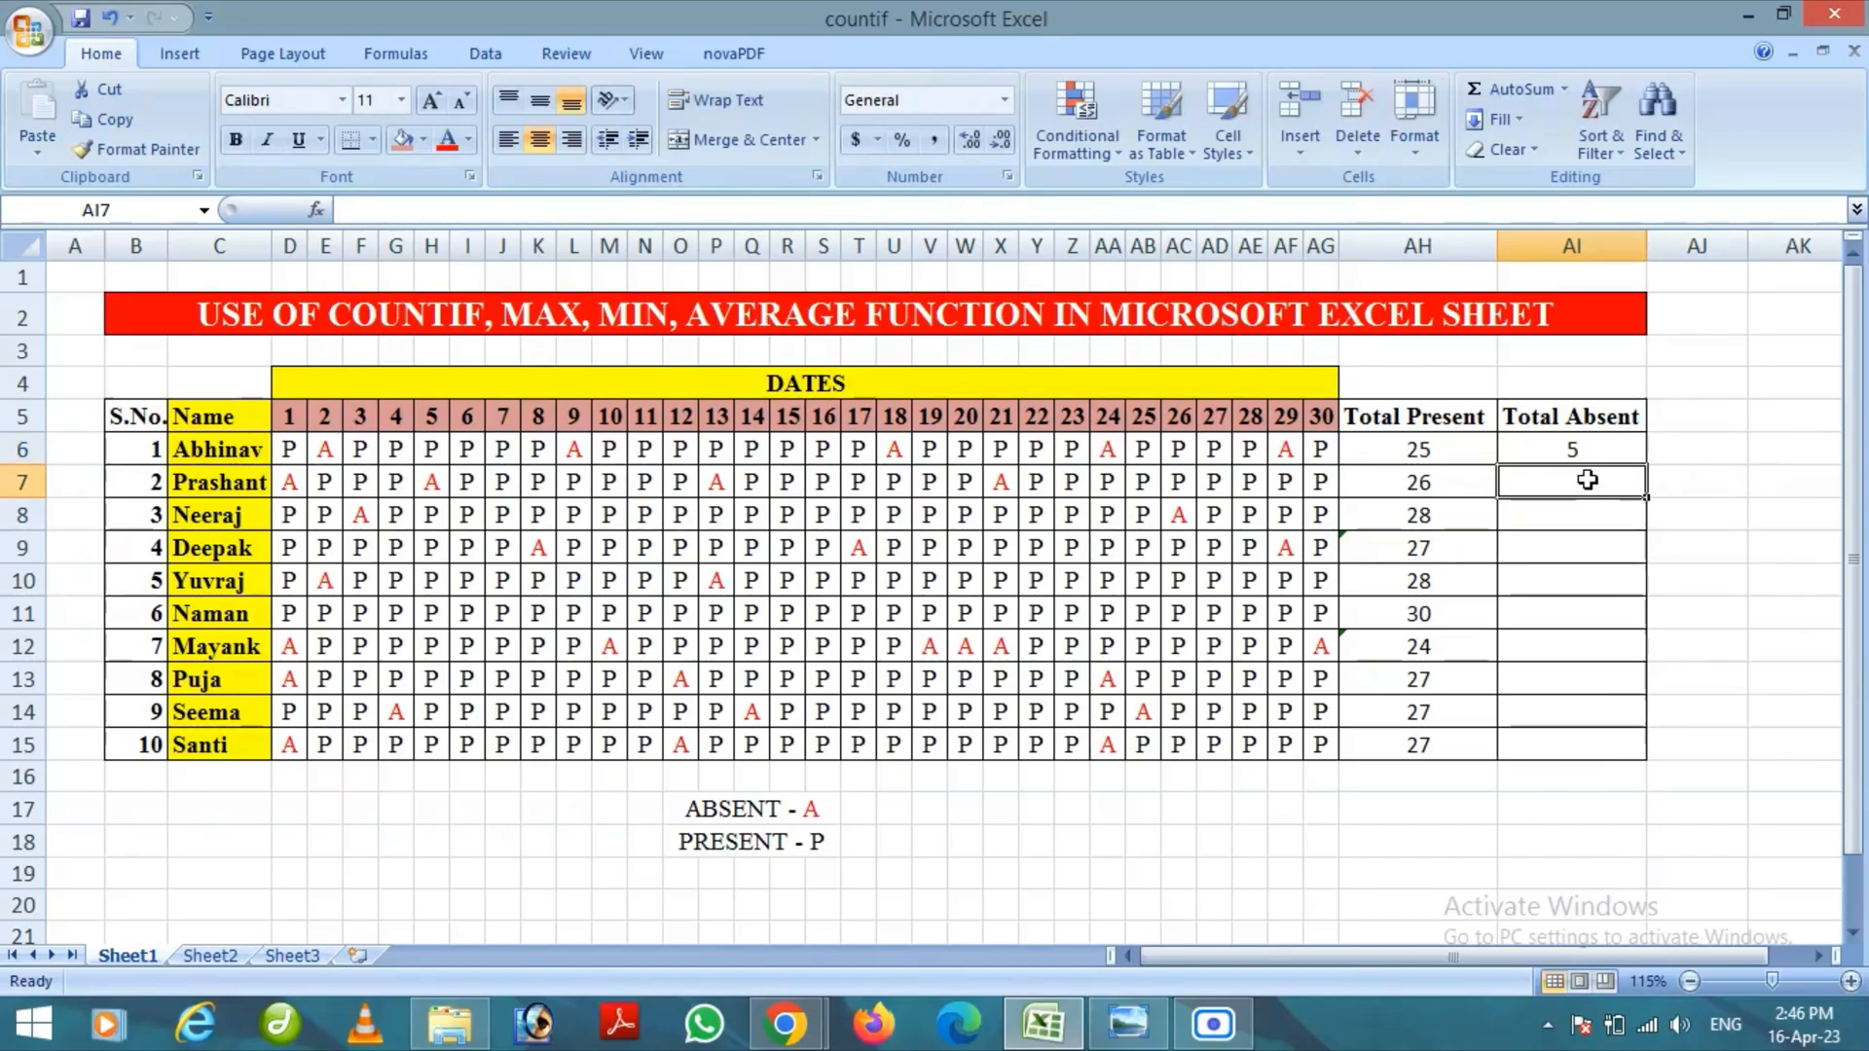
Enter =COUNTIF(D7:AG7,"A") in cell AI7 to count the second student's absent days
type("=COUN")
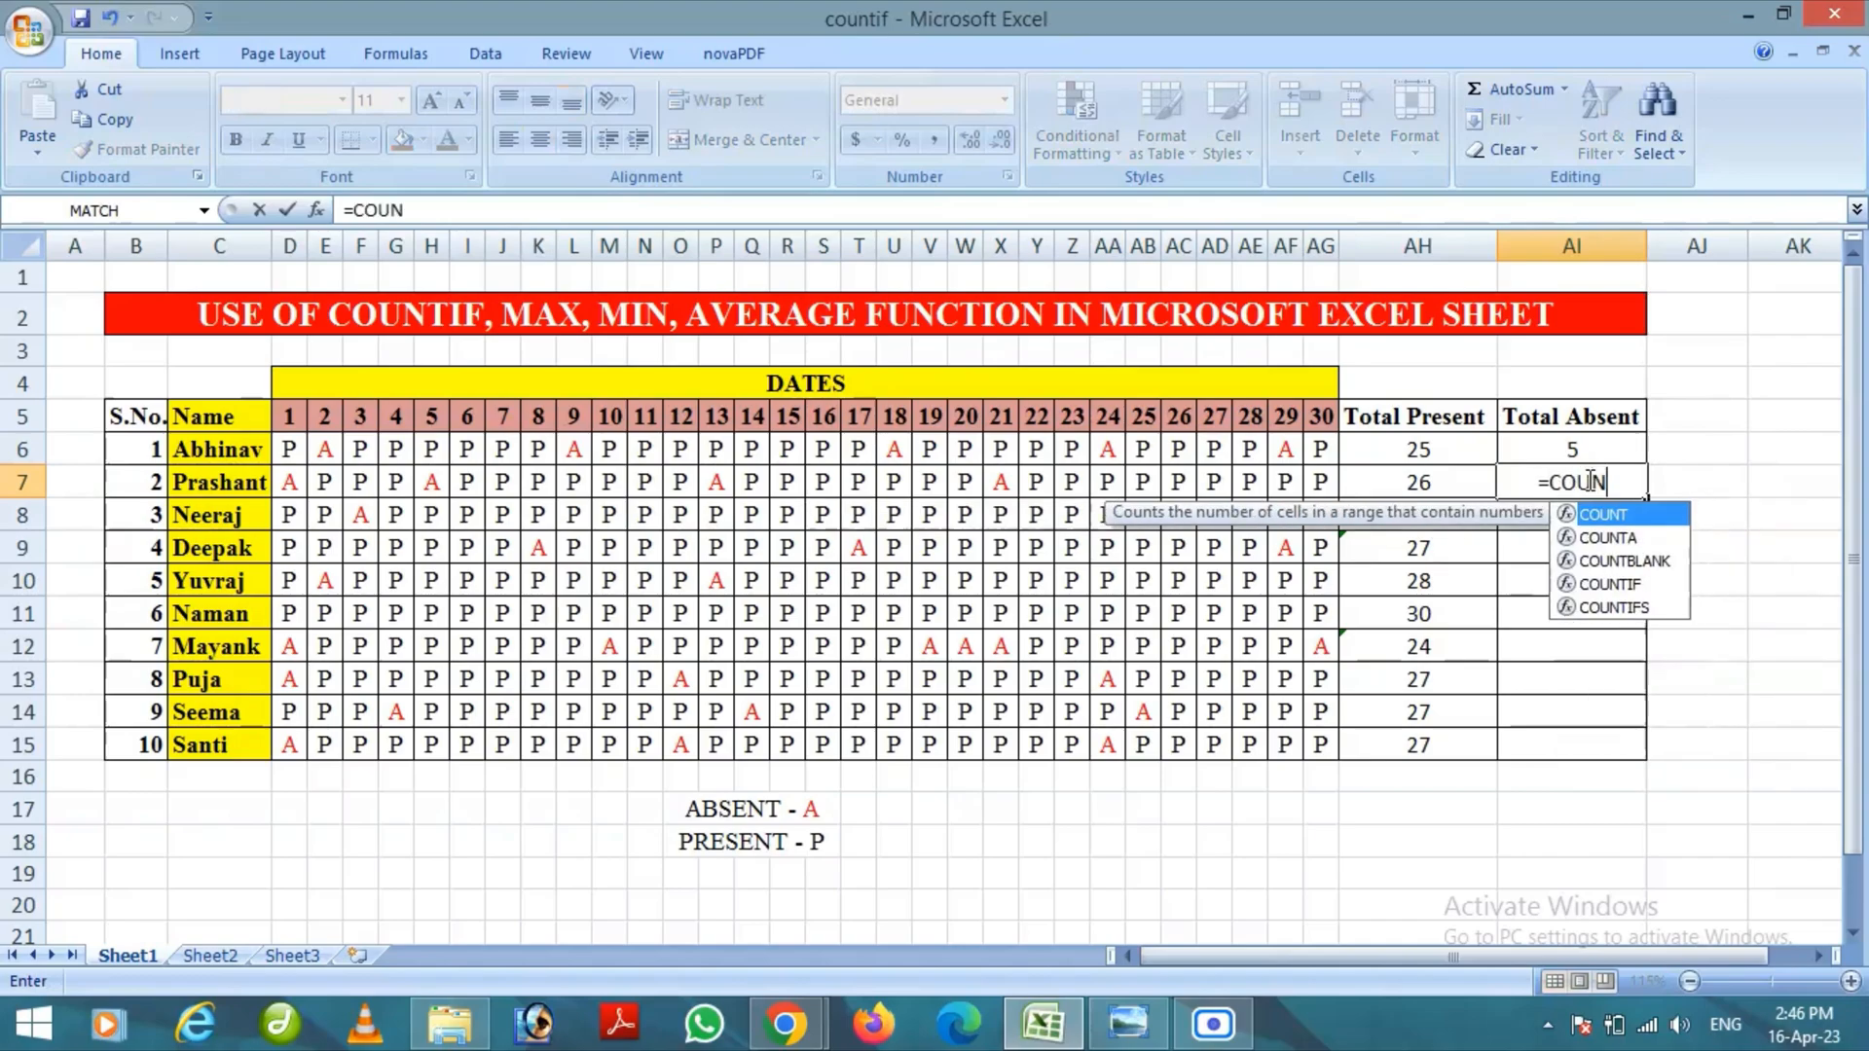
type("TIF")
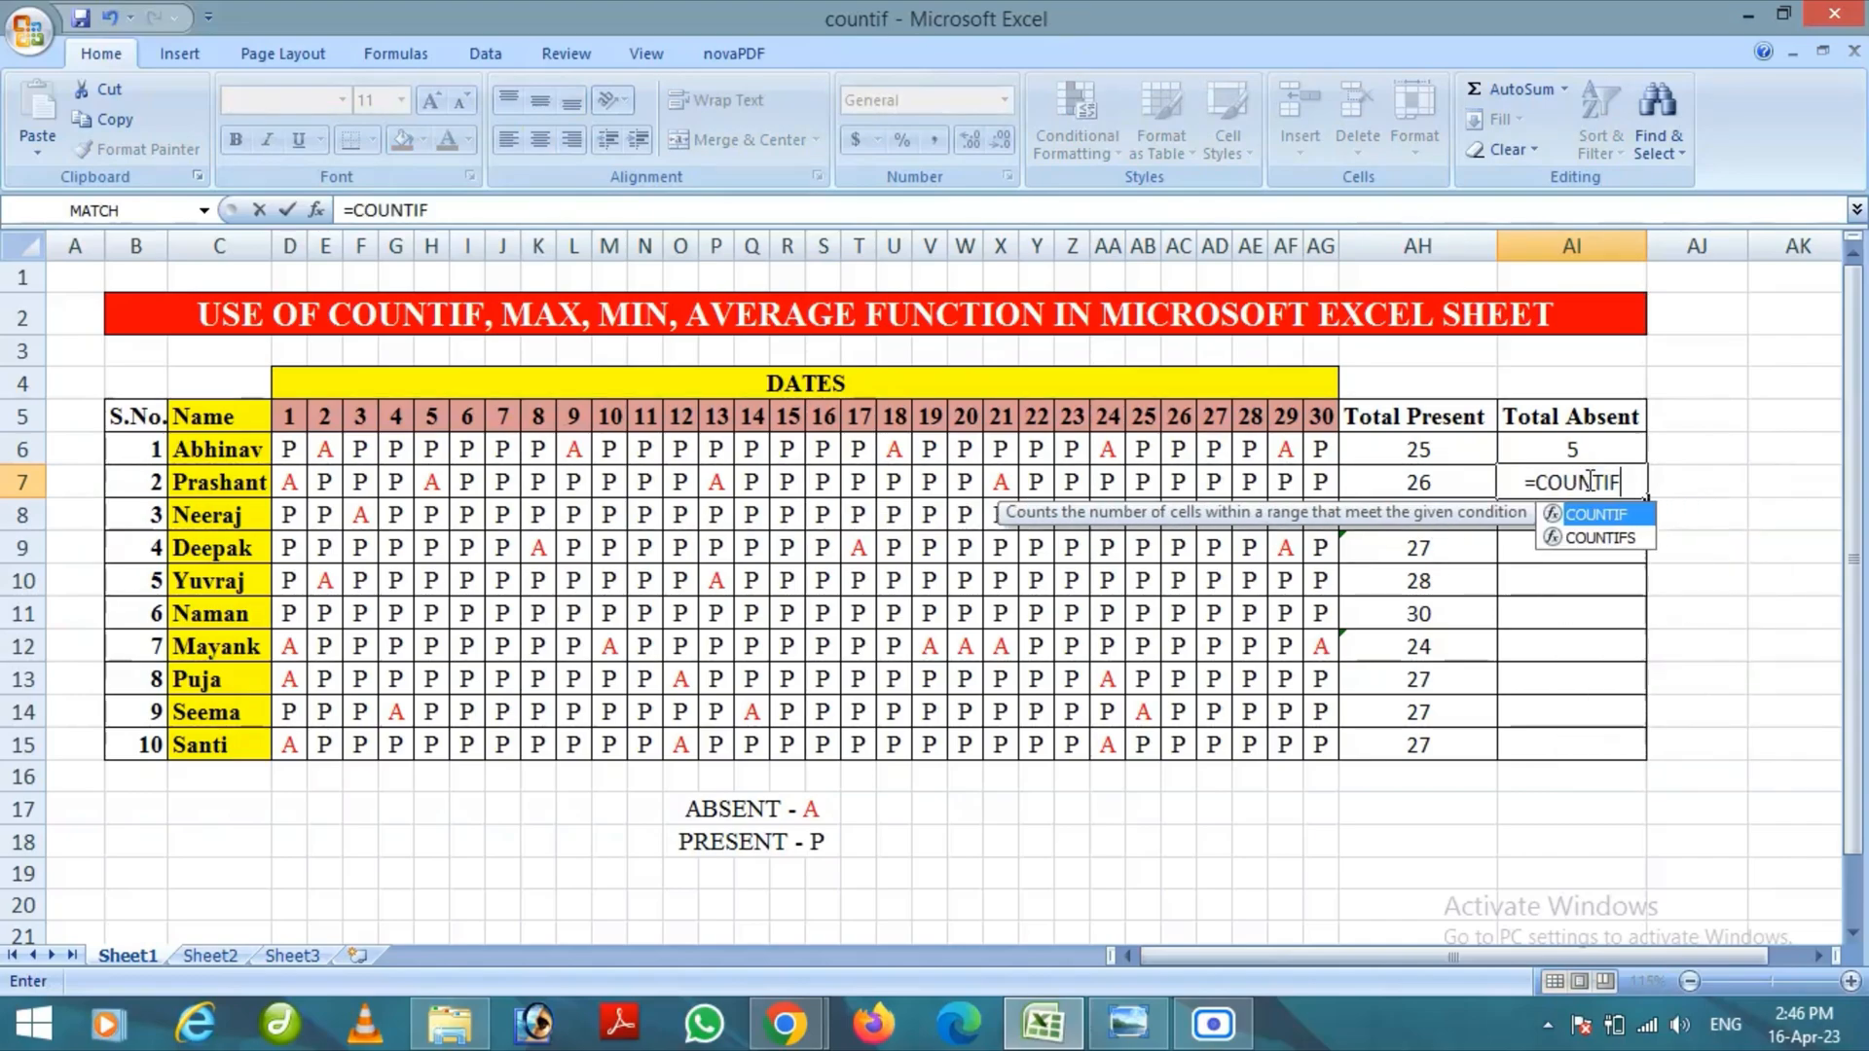
type("(")
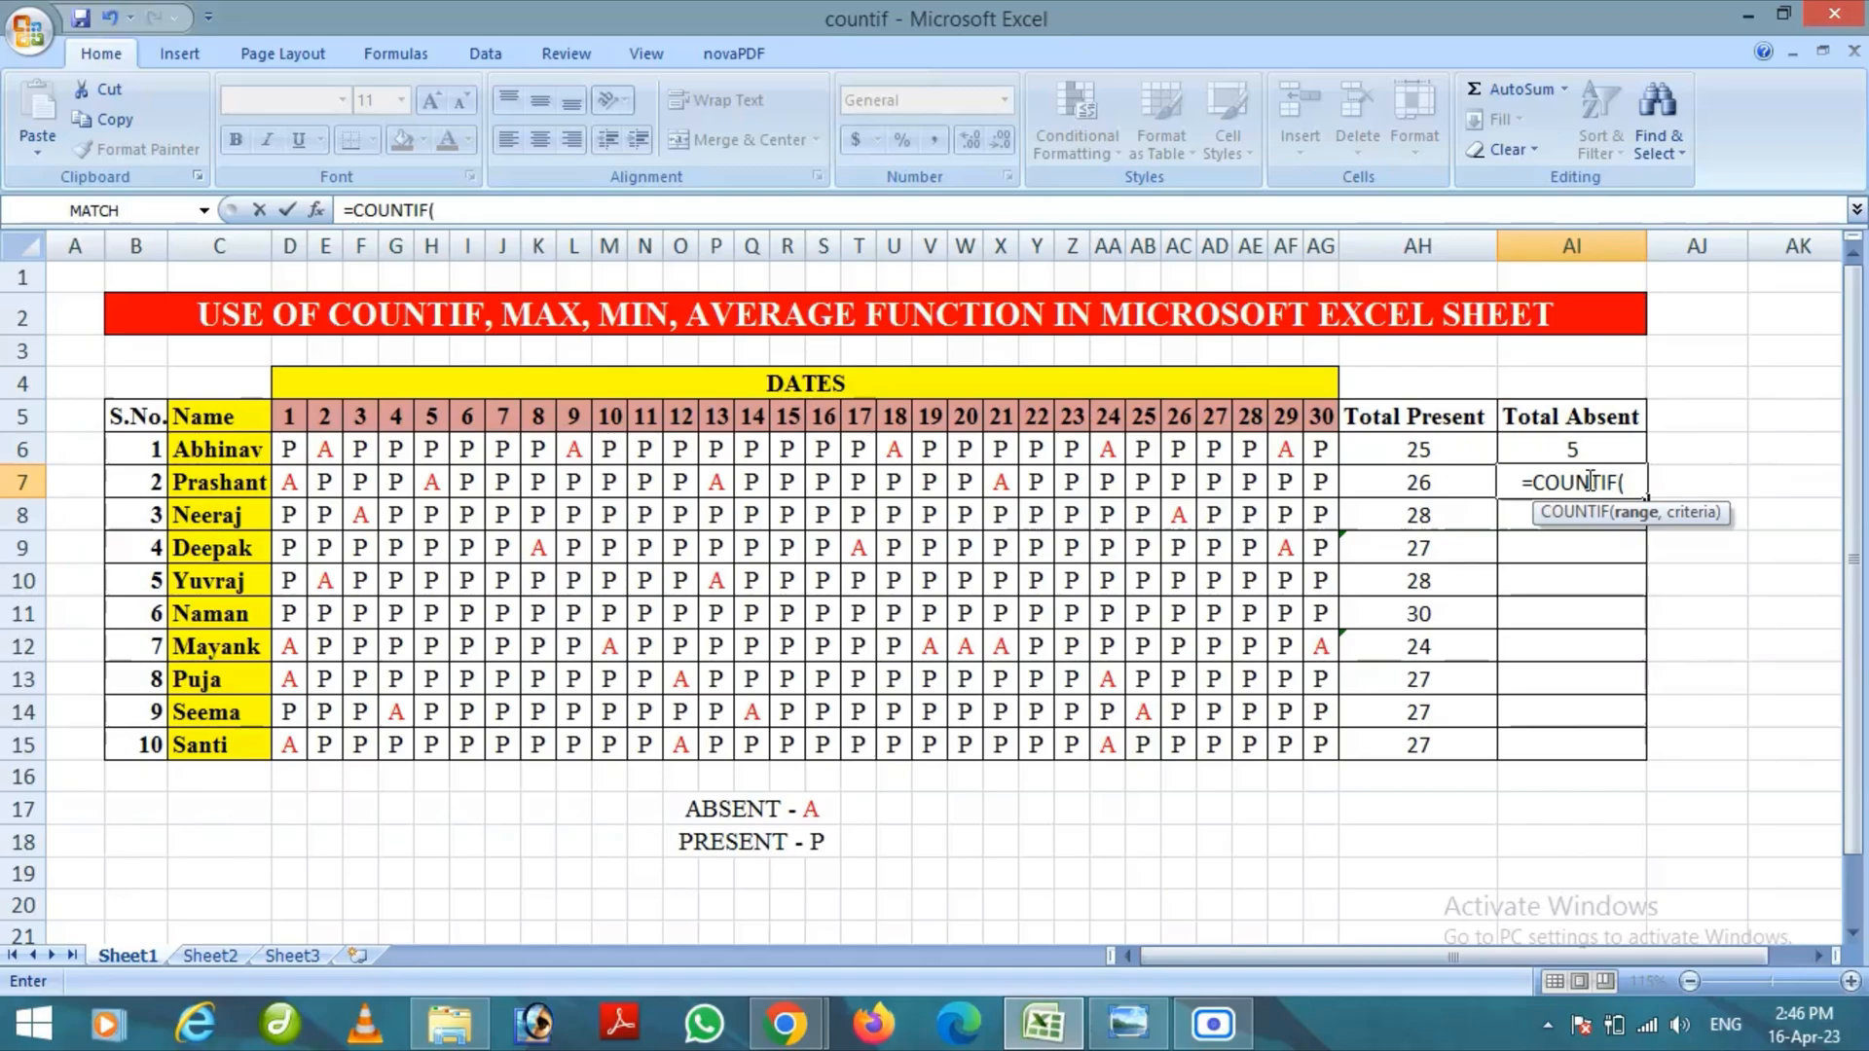
left_click_drag(292, 480, 1320, 474)
type(",")
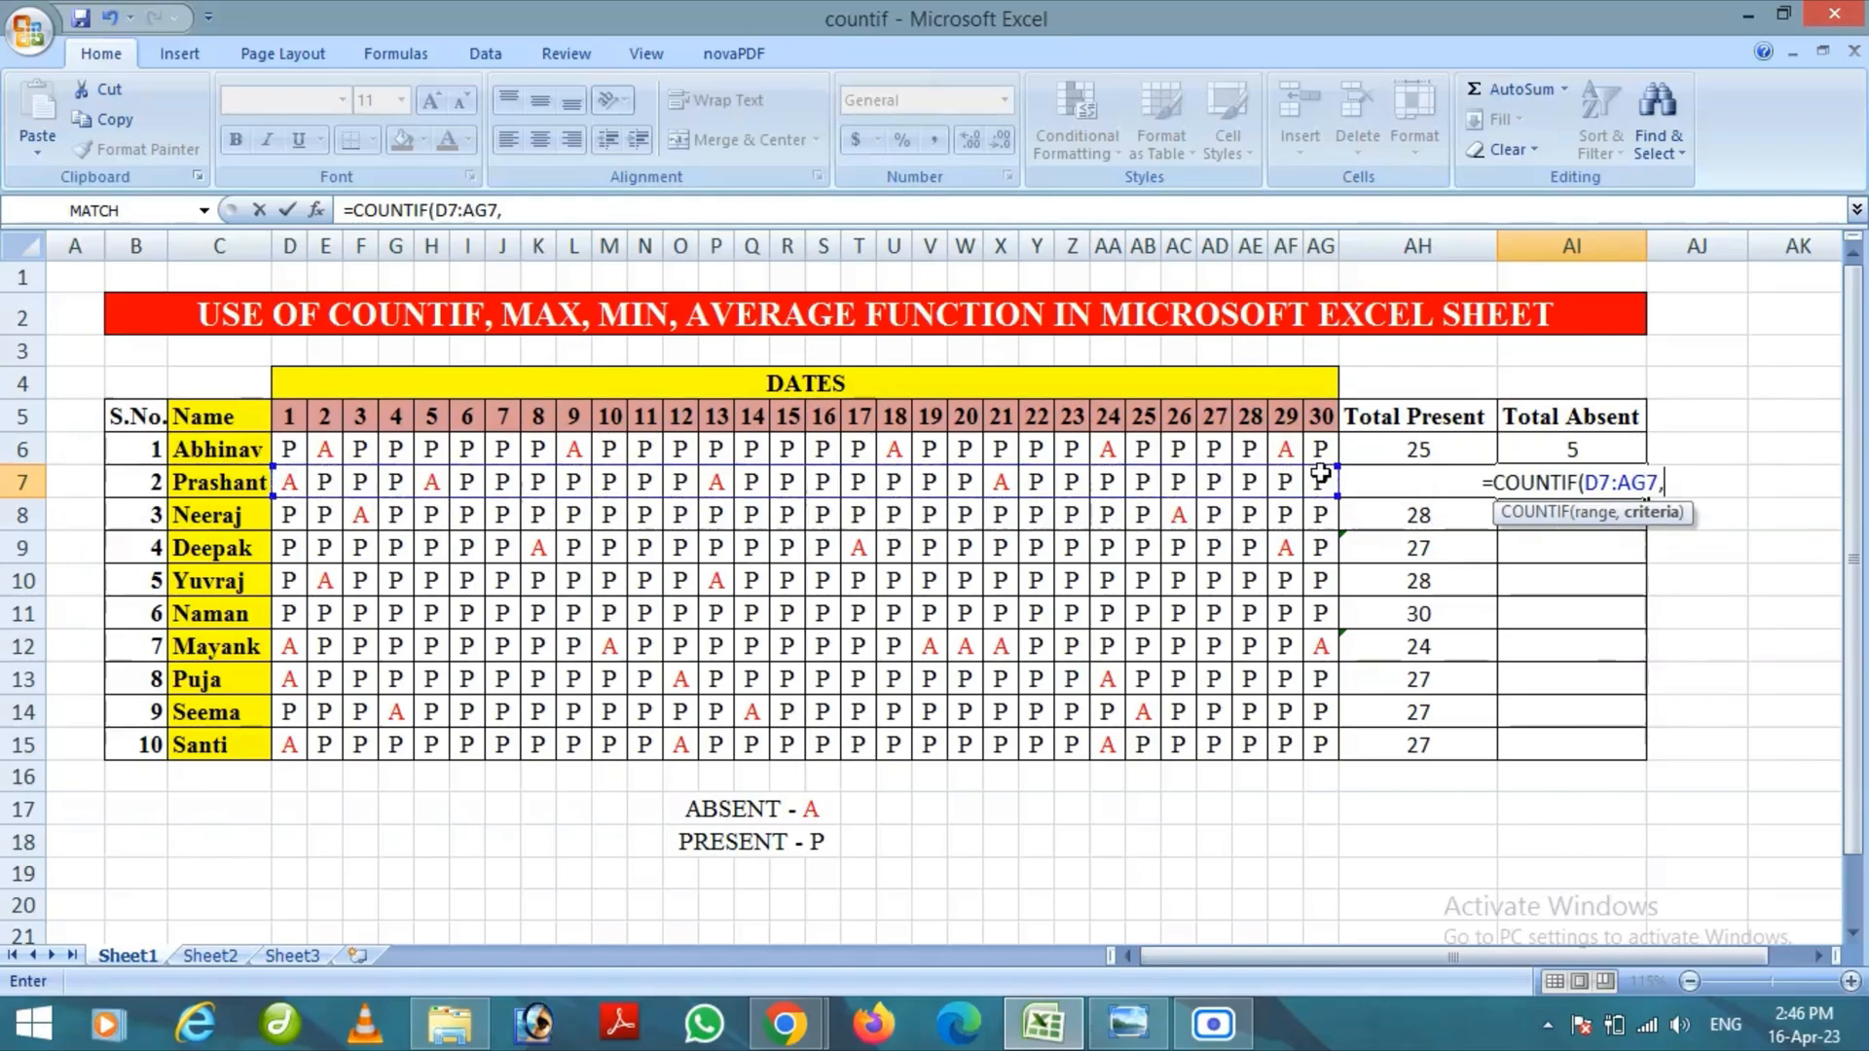
type("\"")
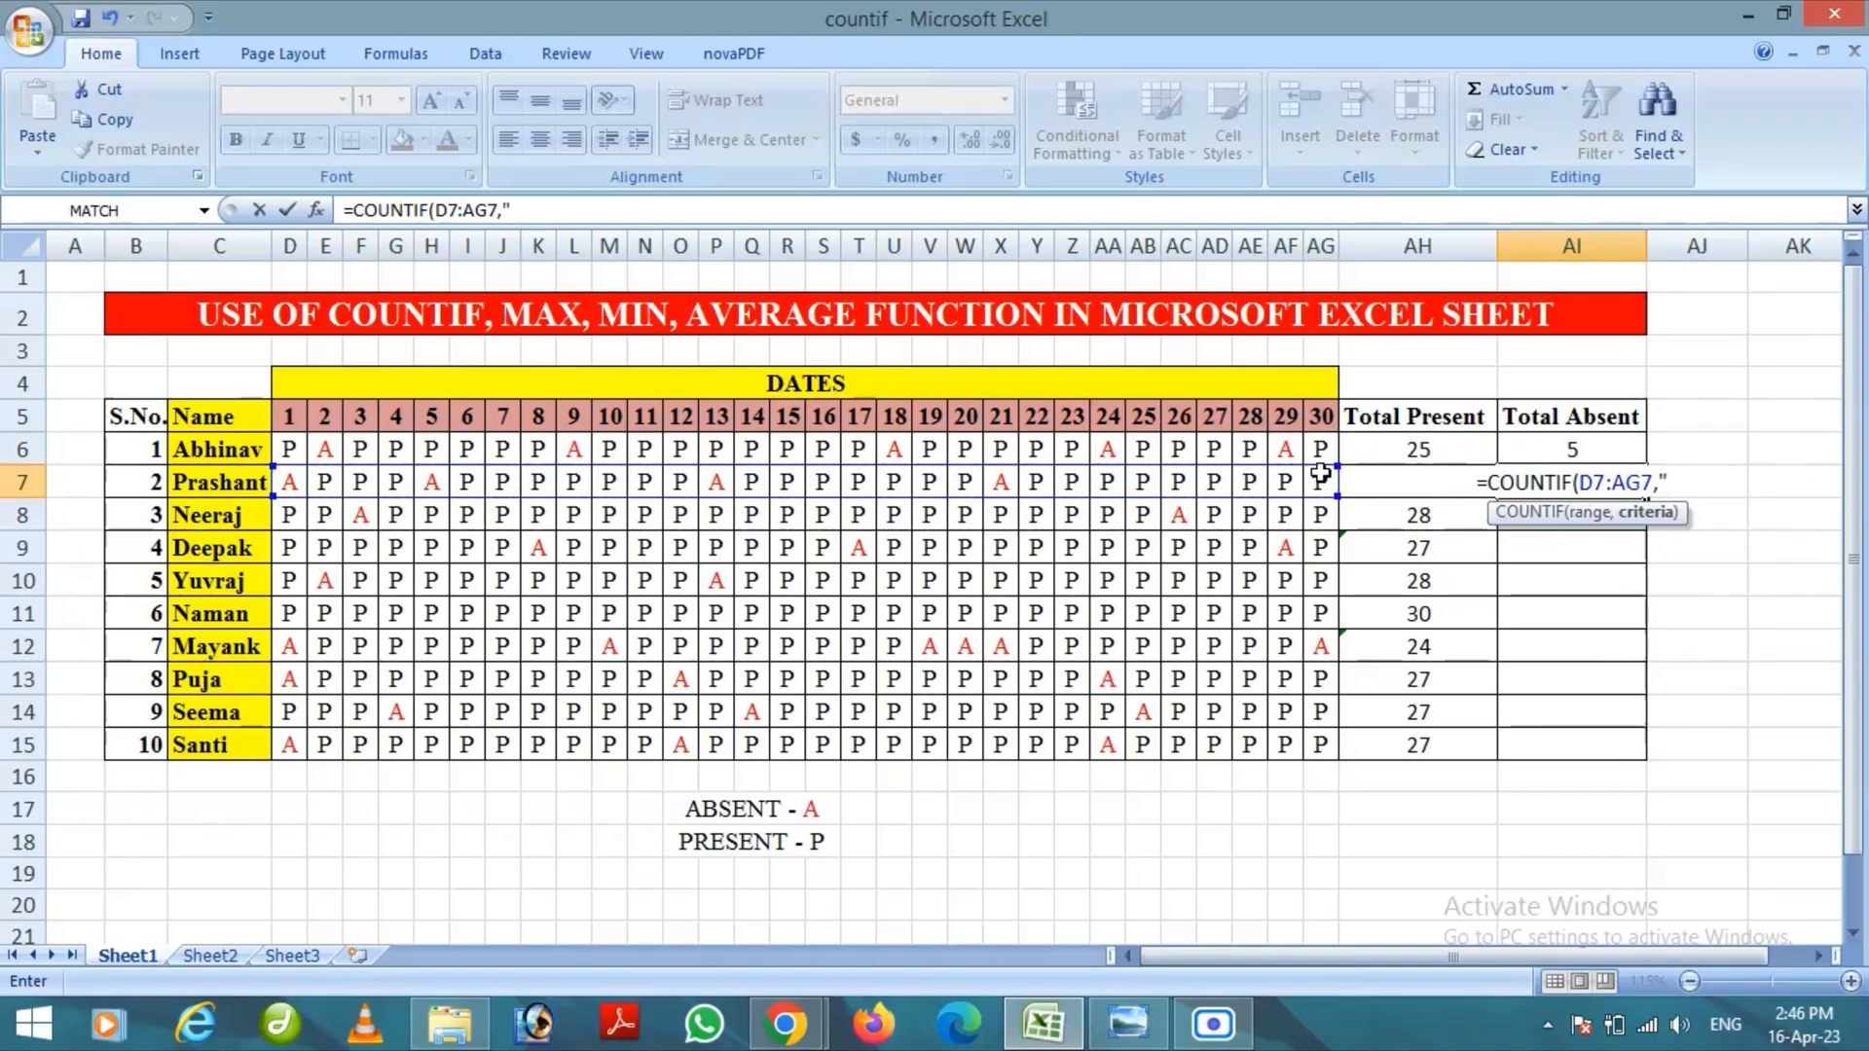
type("A")
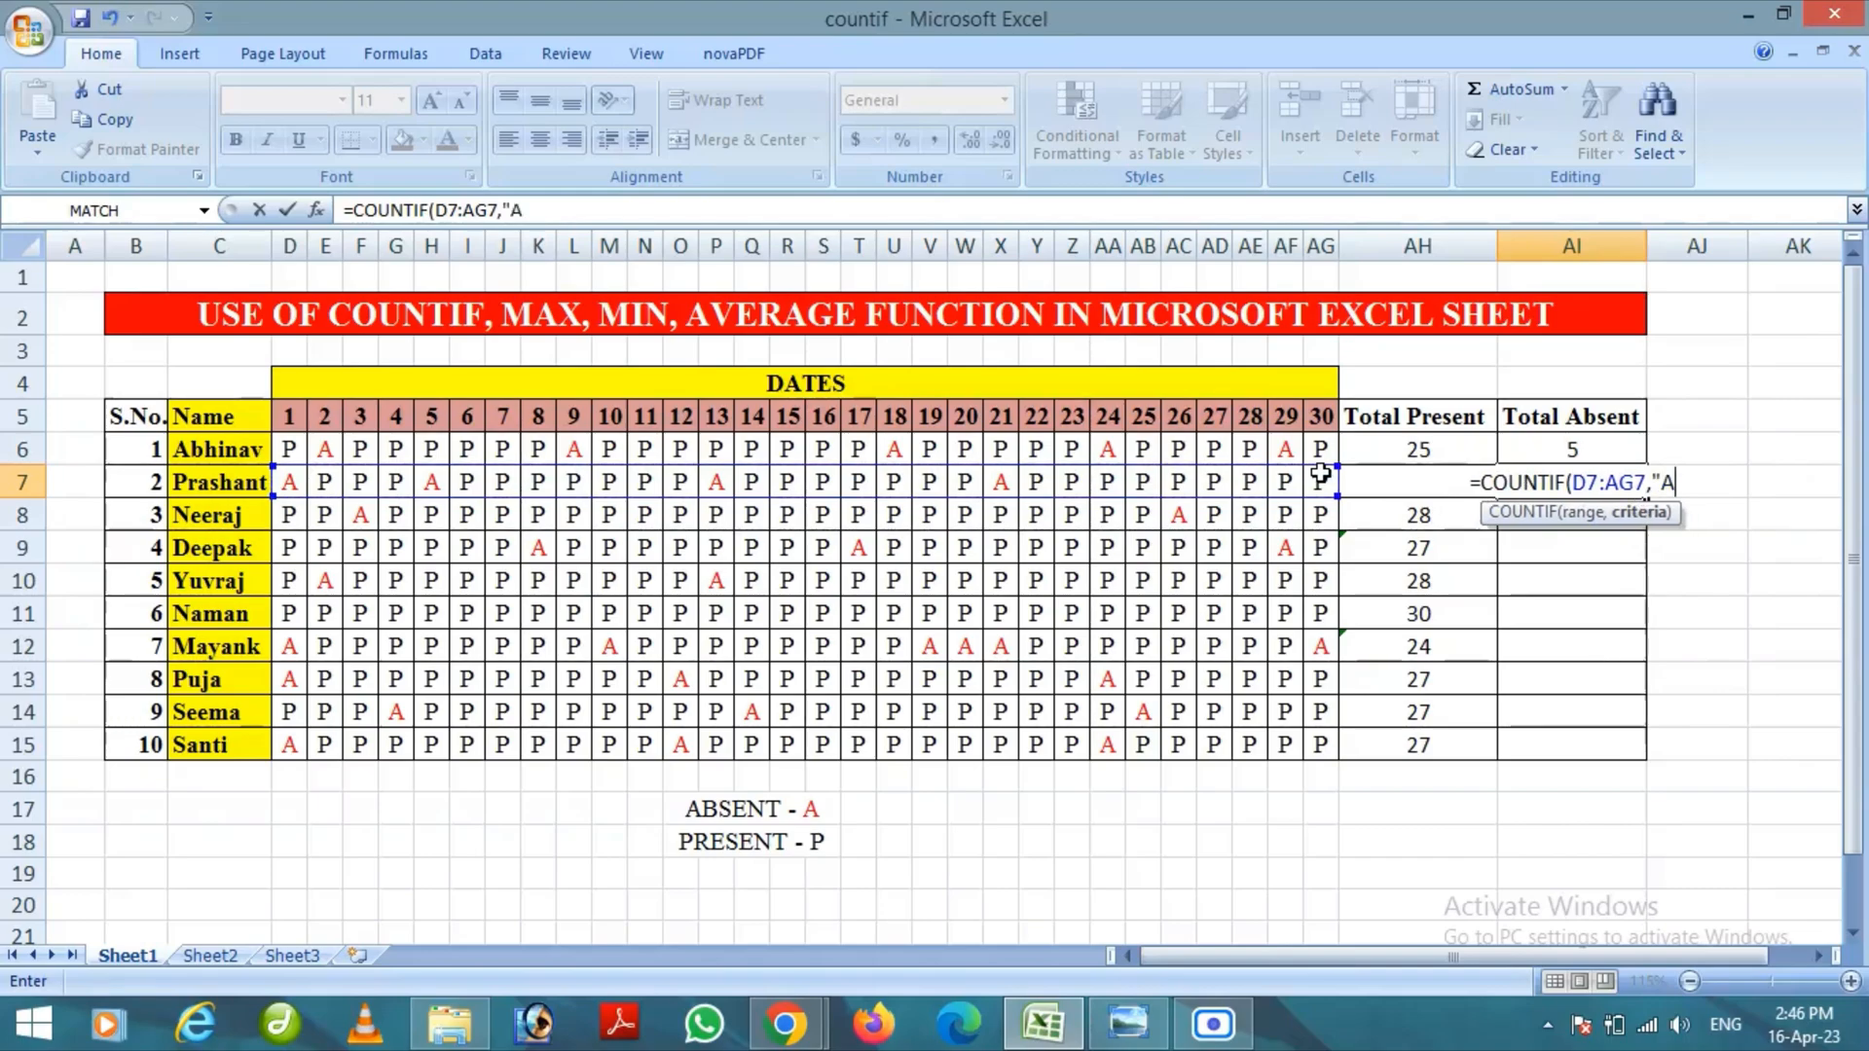
type("\")")
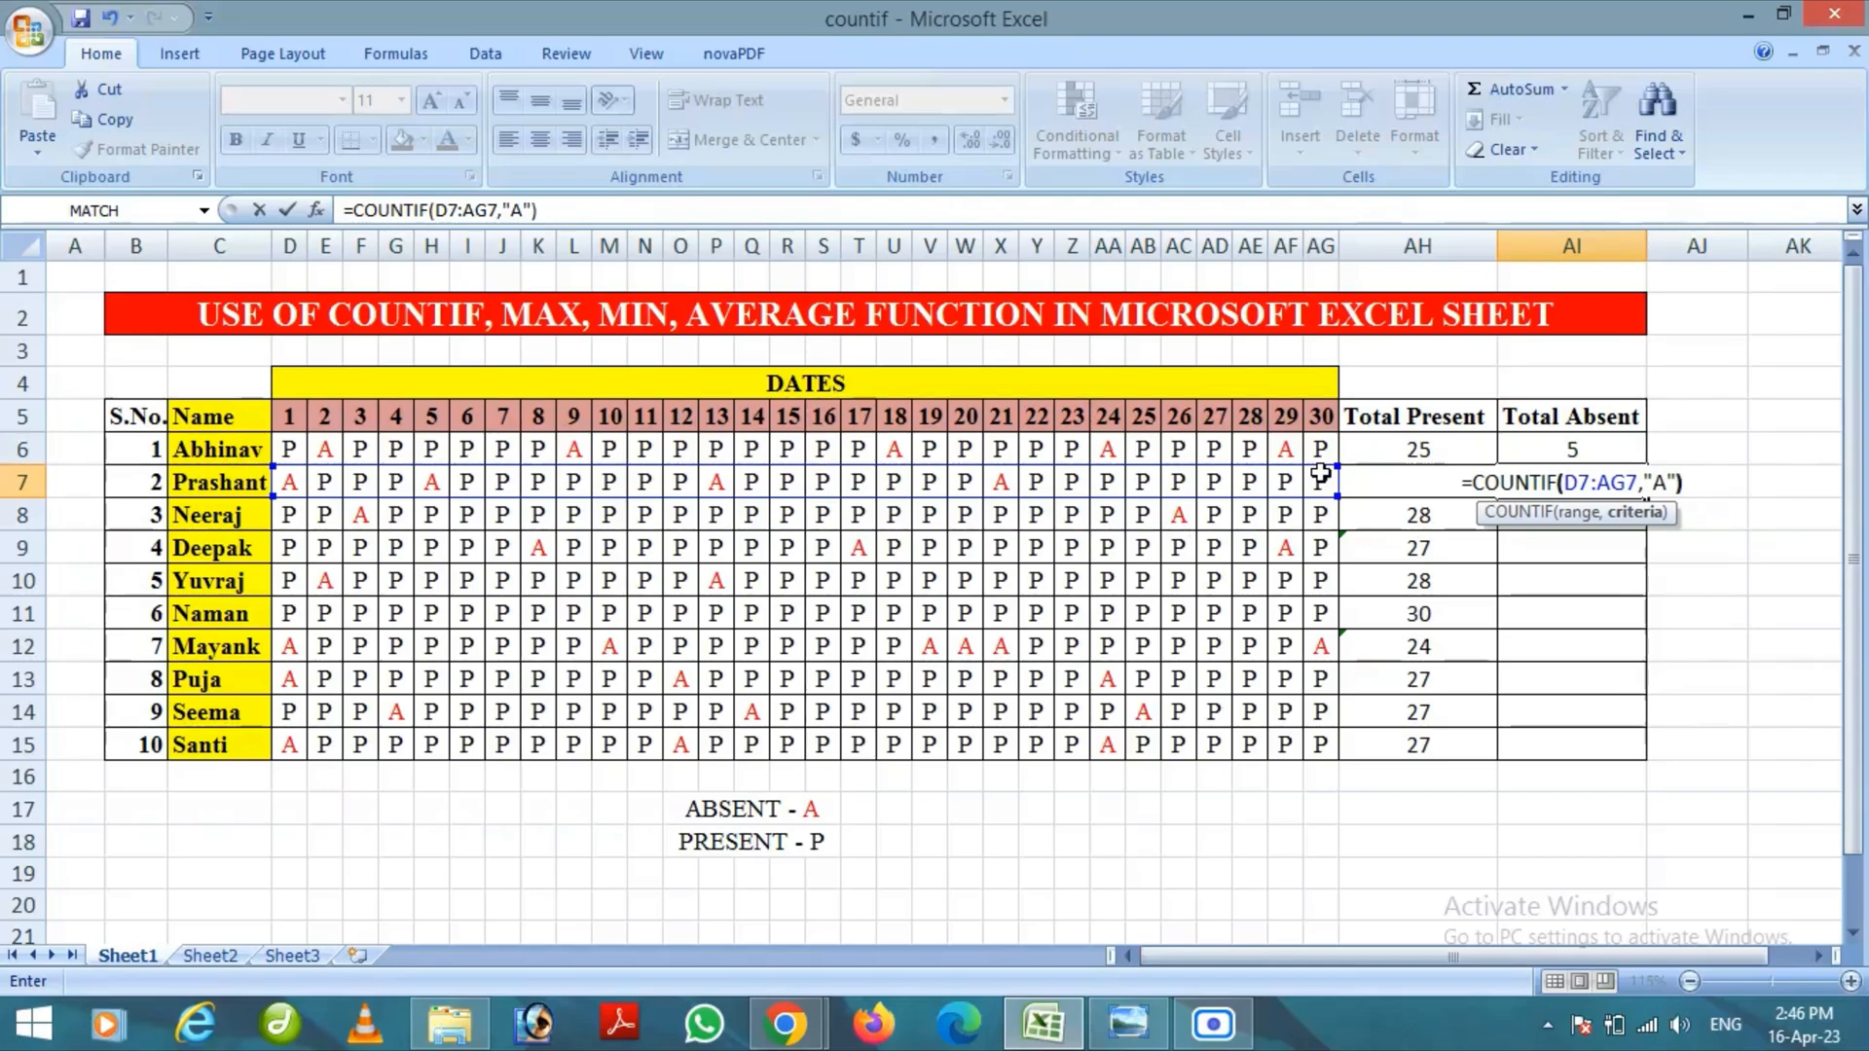
key("Return")
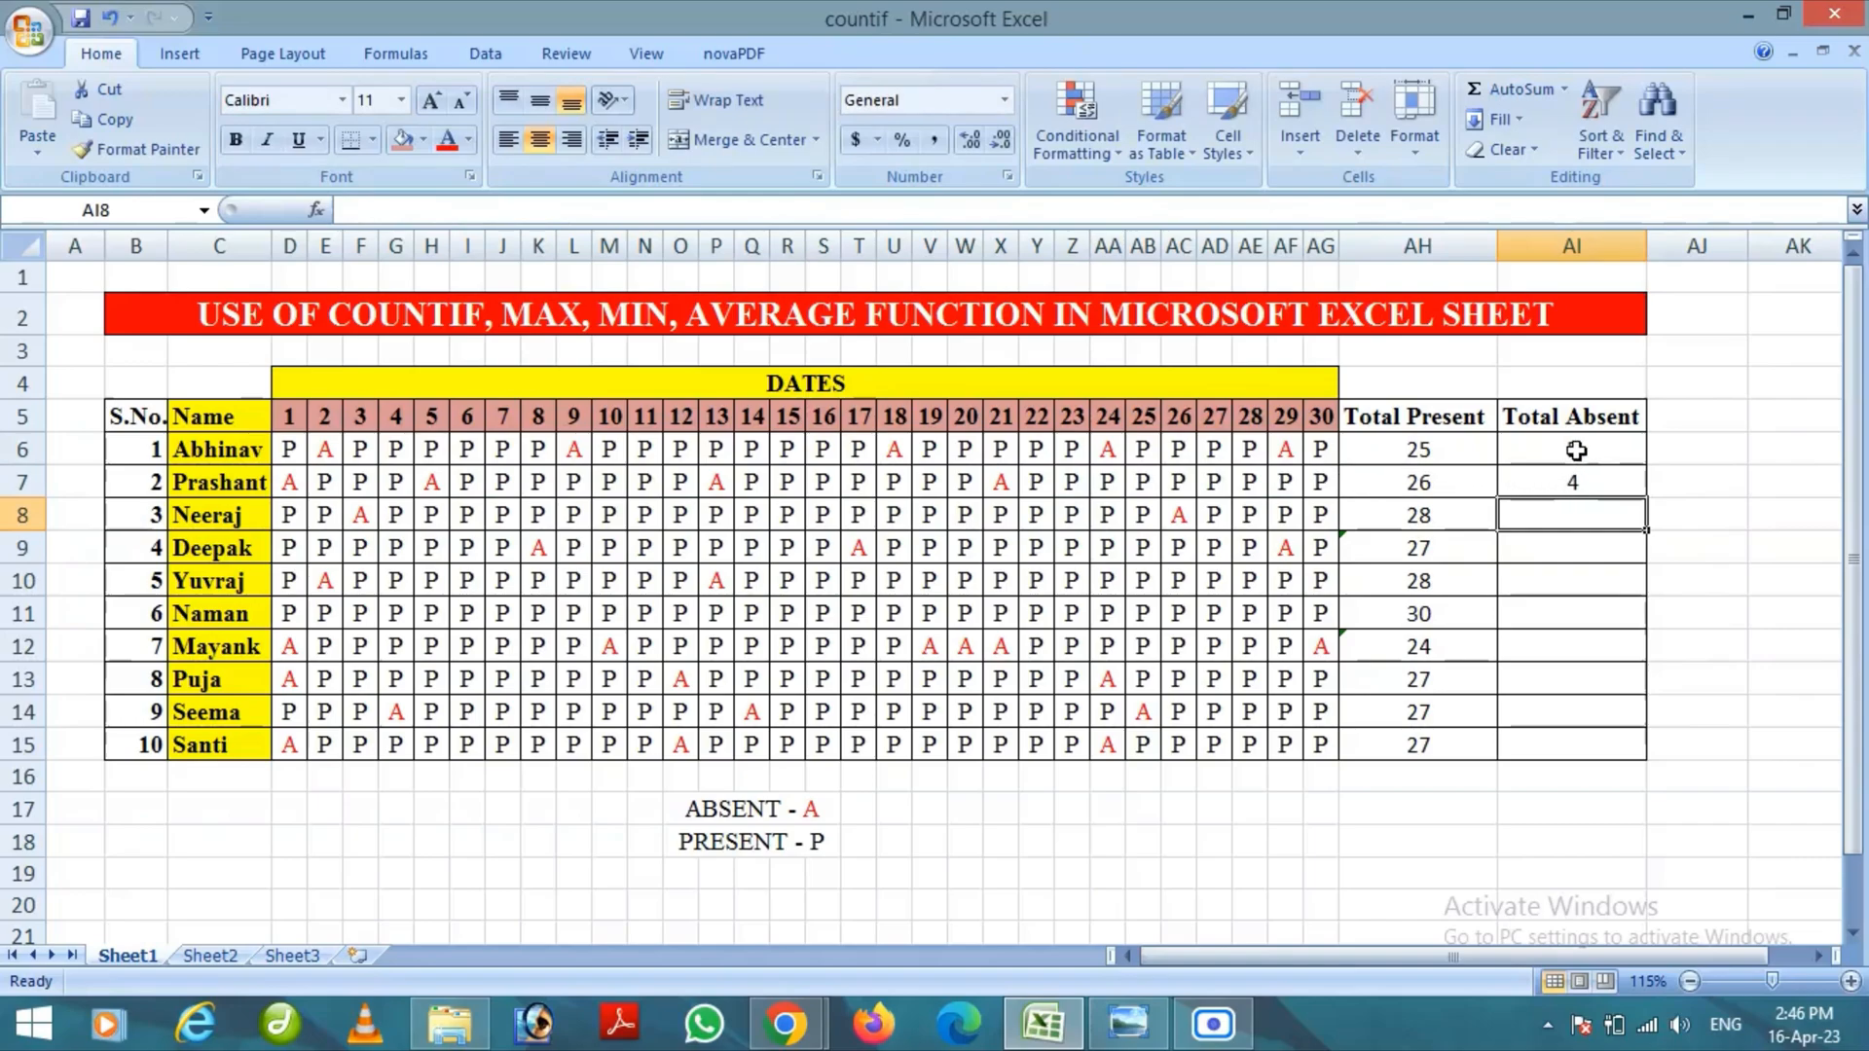
Fill the Total Absent formulas from AI6:AI7 down through AI15 for the remaining students
left_click_drag(1576, 447, 1578, 483)
key("ctrl+d")
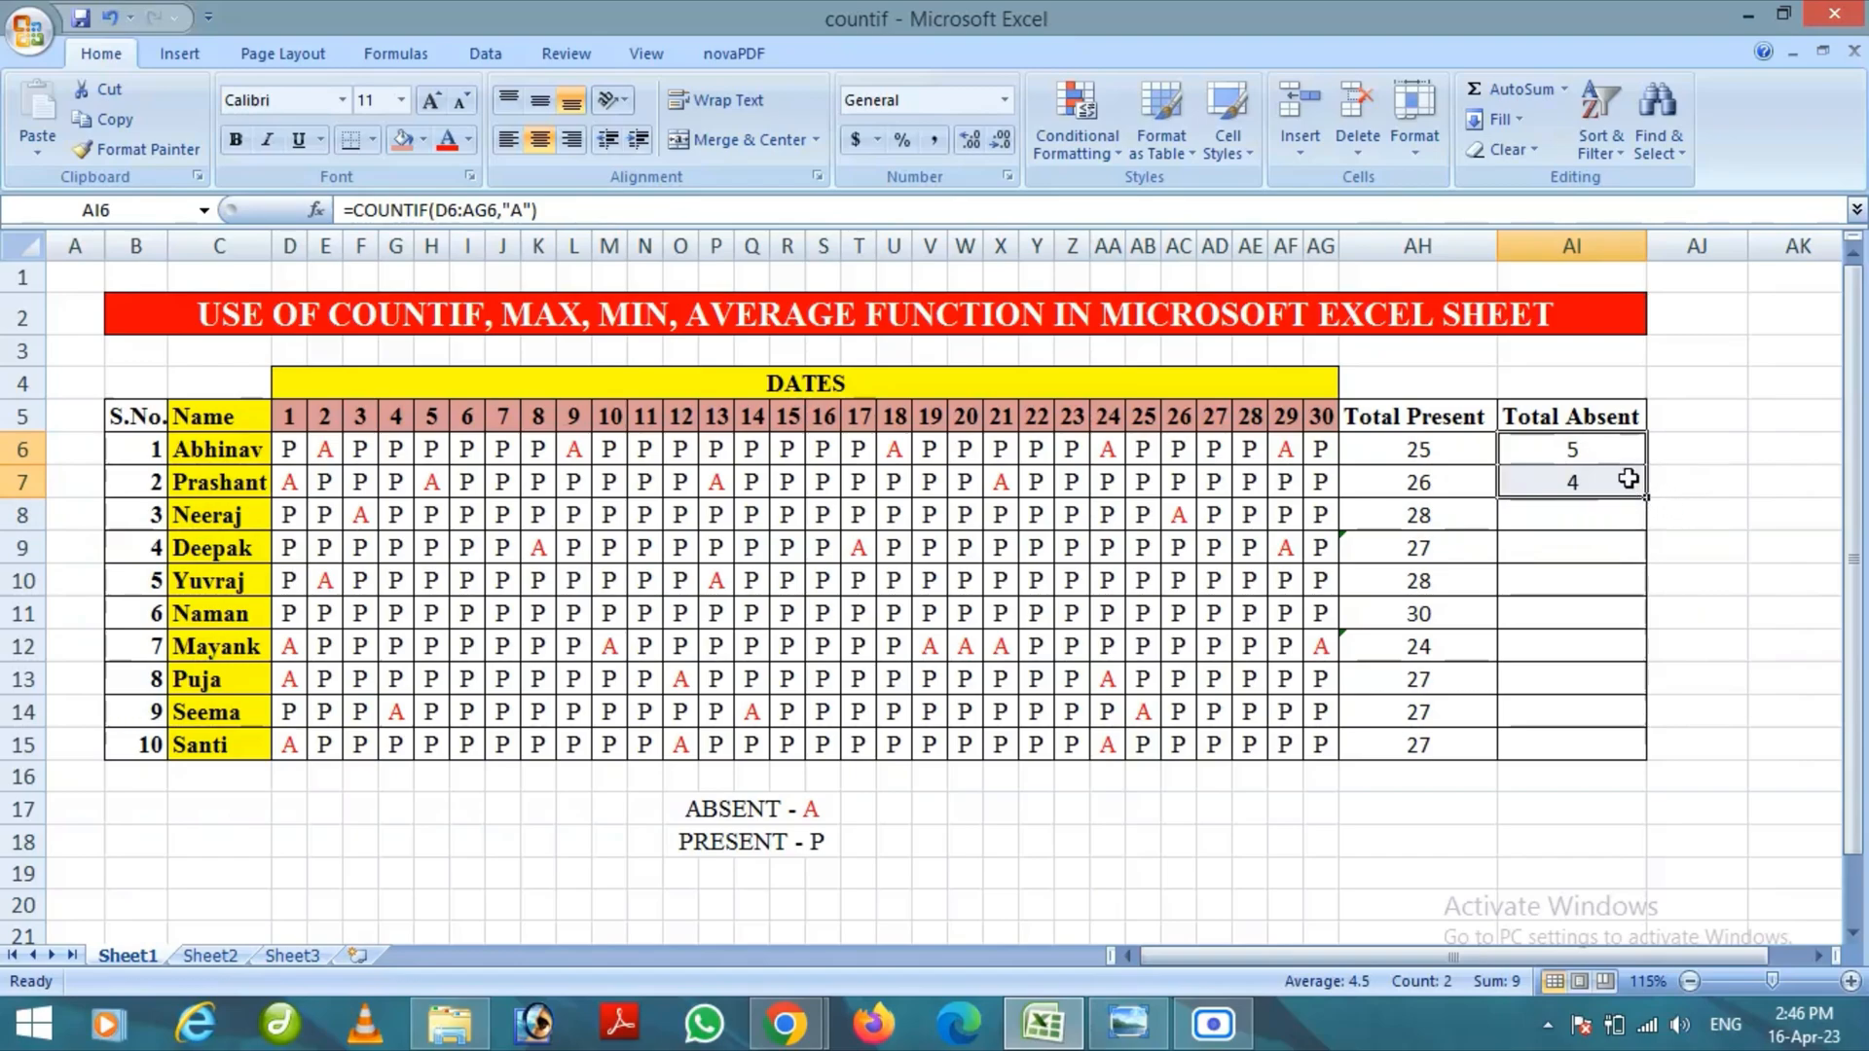
left_click_drag(1646, 500, 1641, 763)
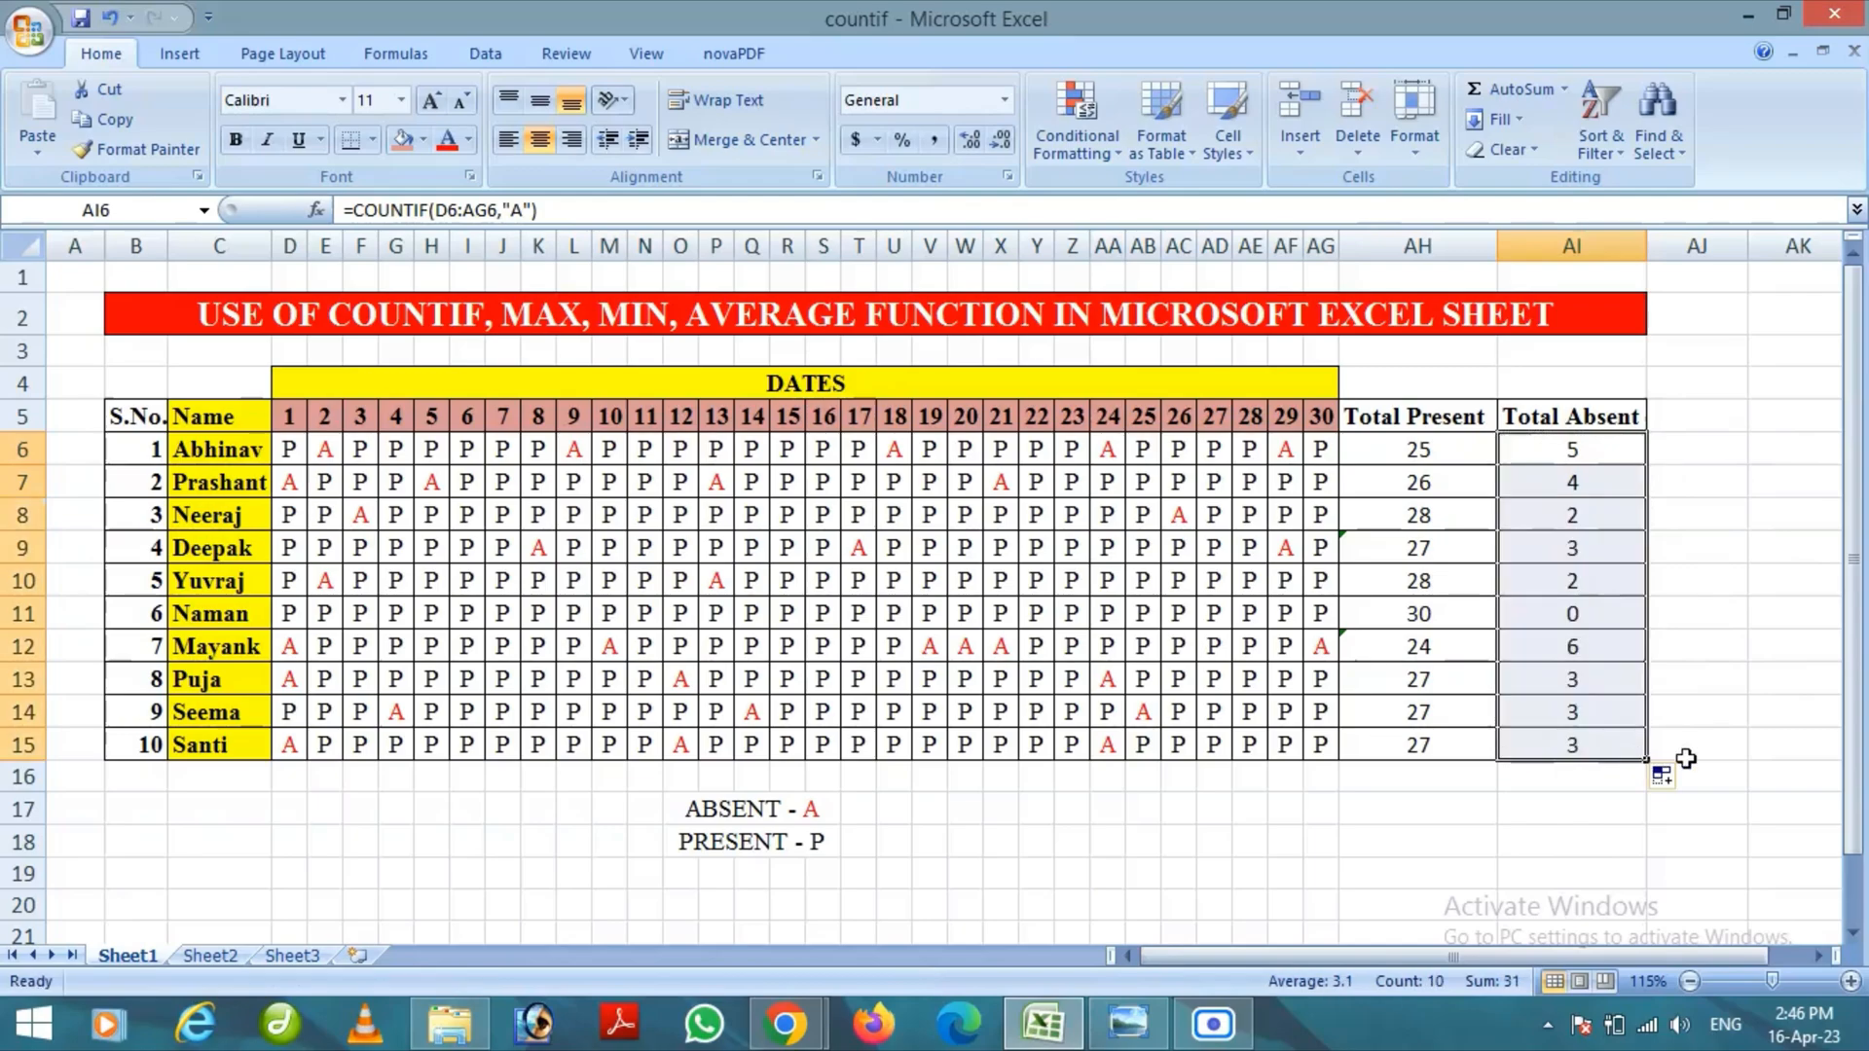
left_click(1755, 686)
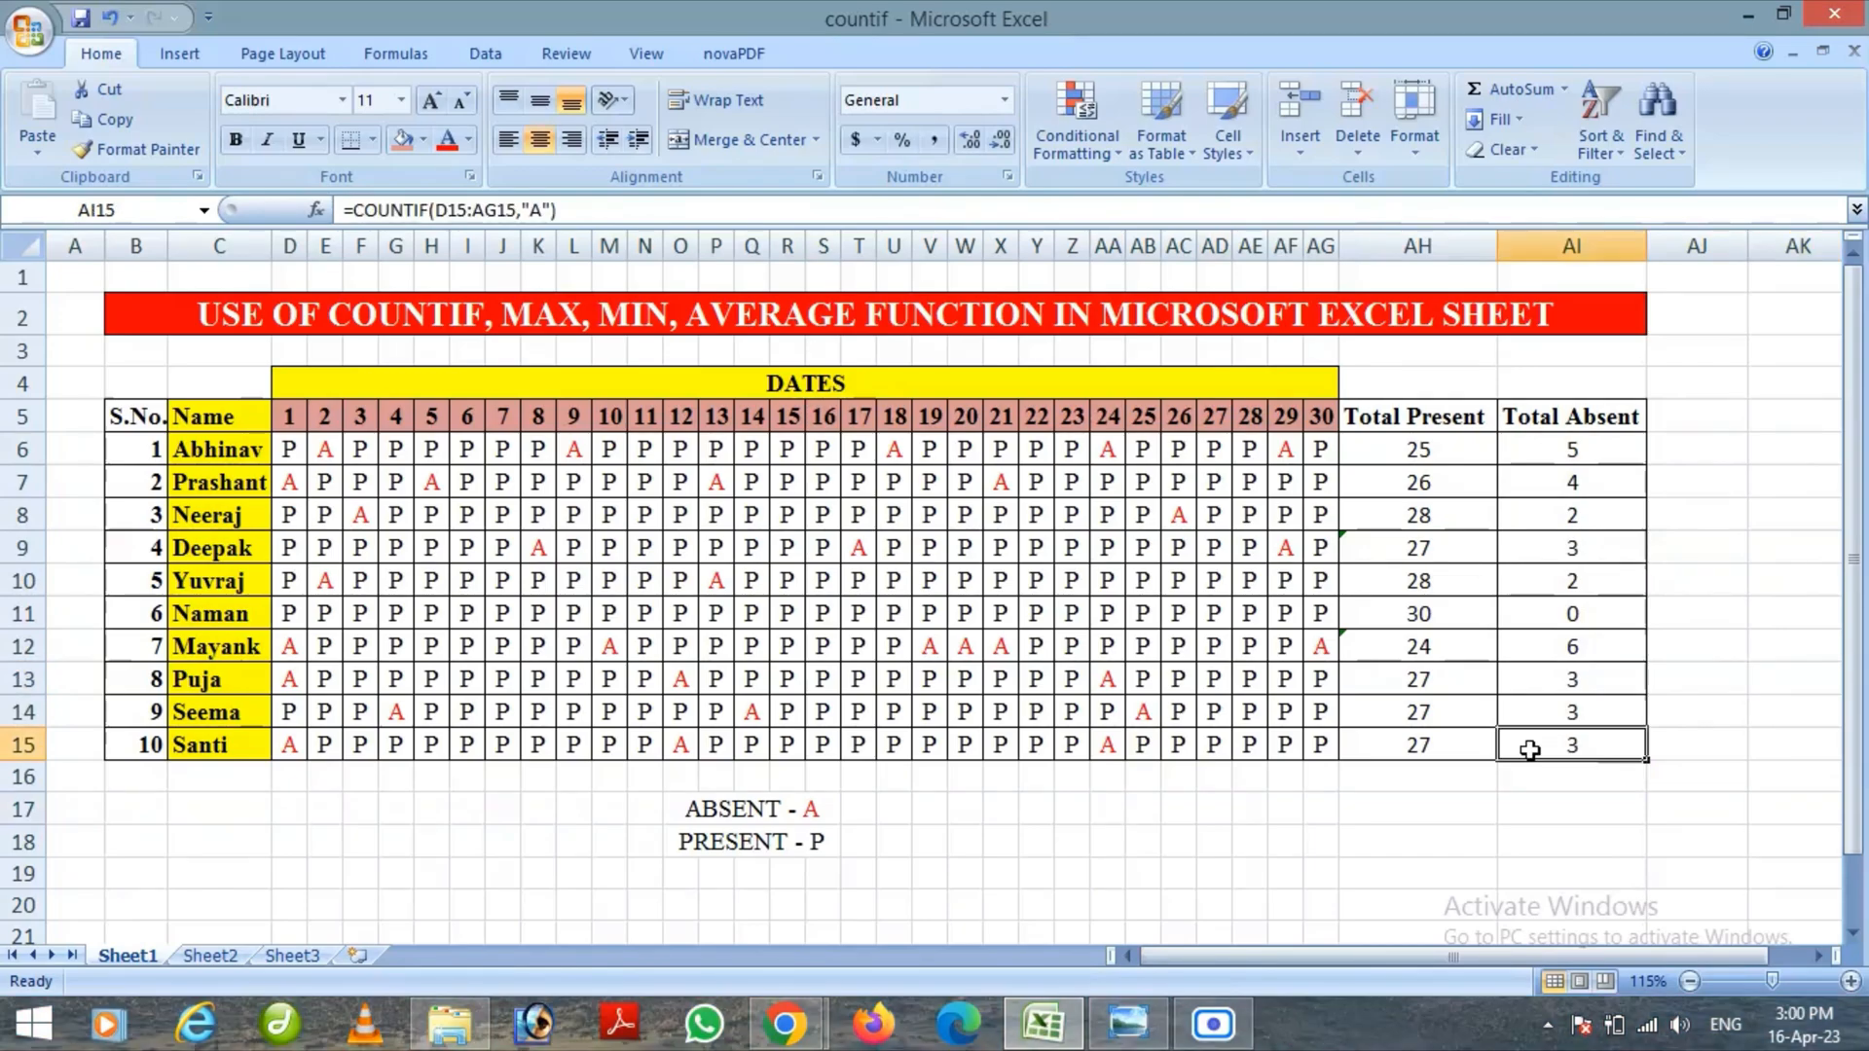
Enter the label MAXIMUM in cell AD17 below the attendance table
left_click(1204, 811)
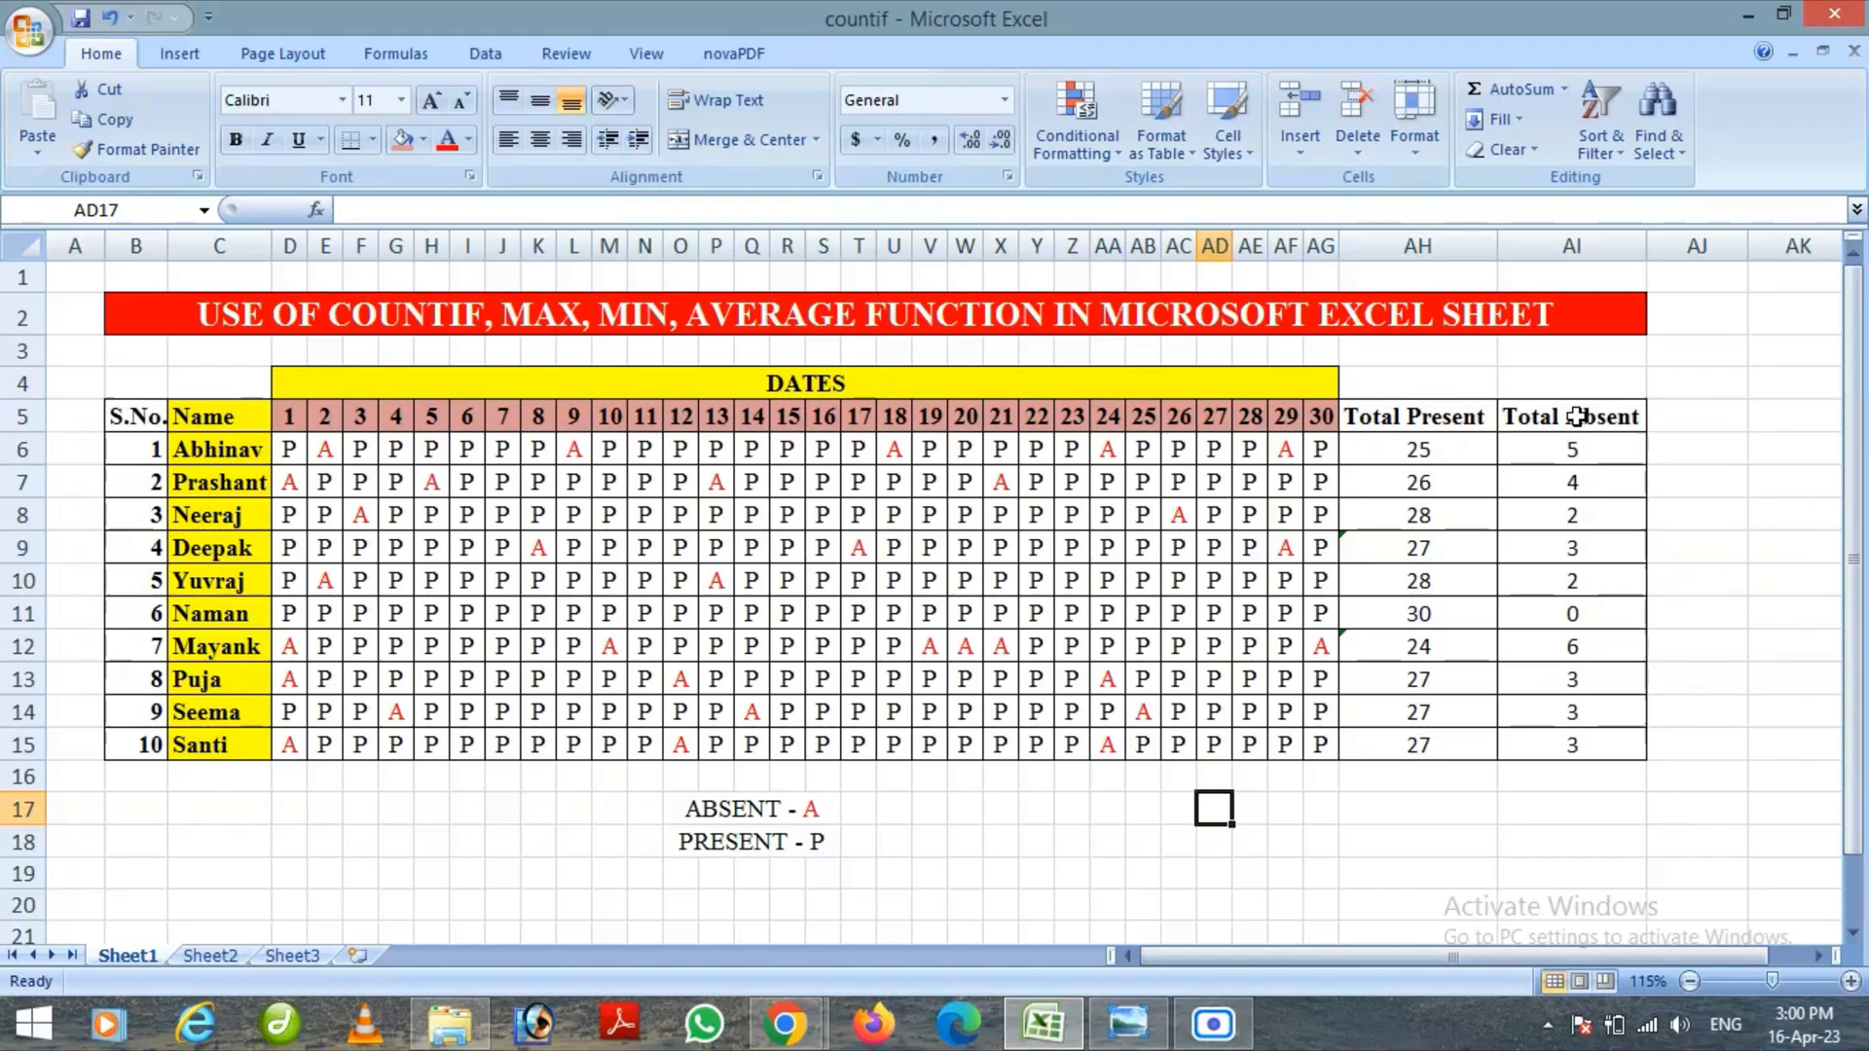
type("M")
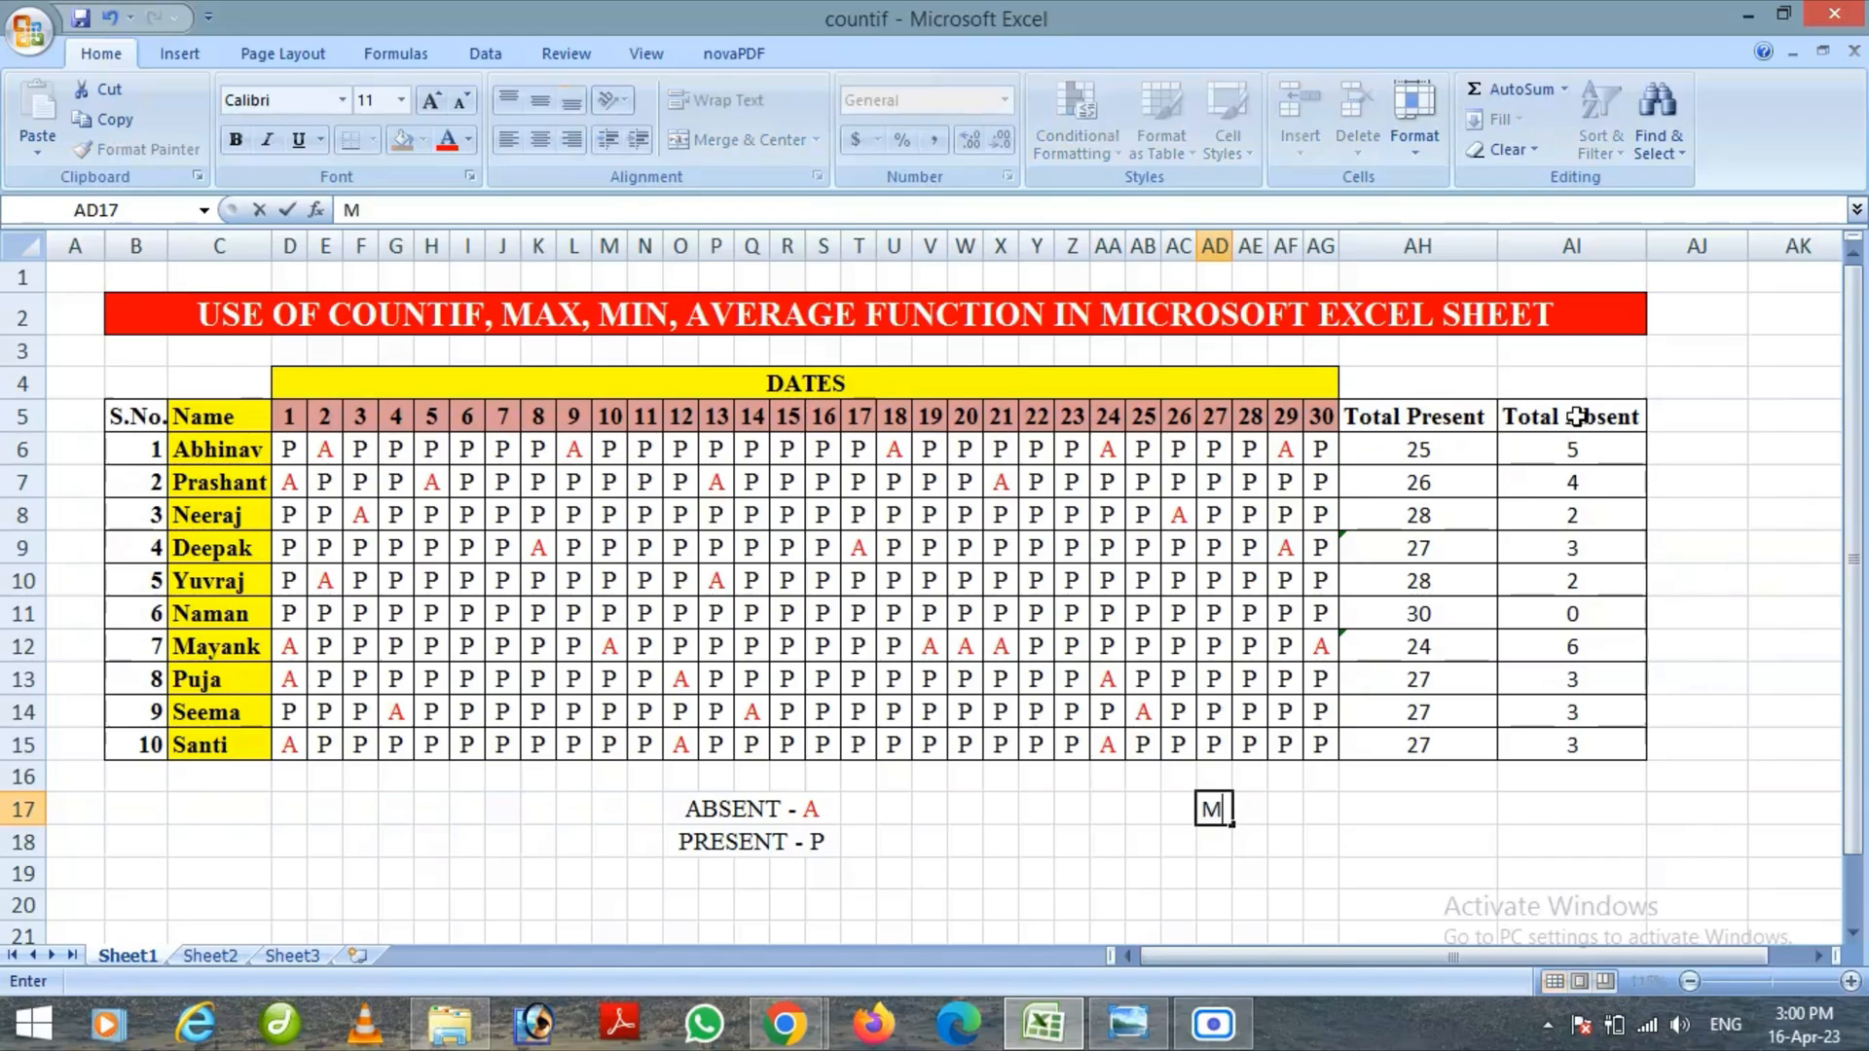
type("AXIMUM")
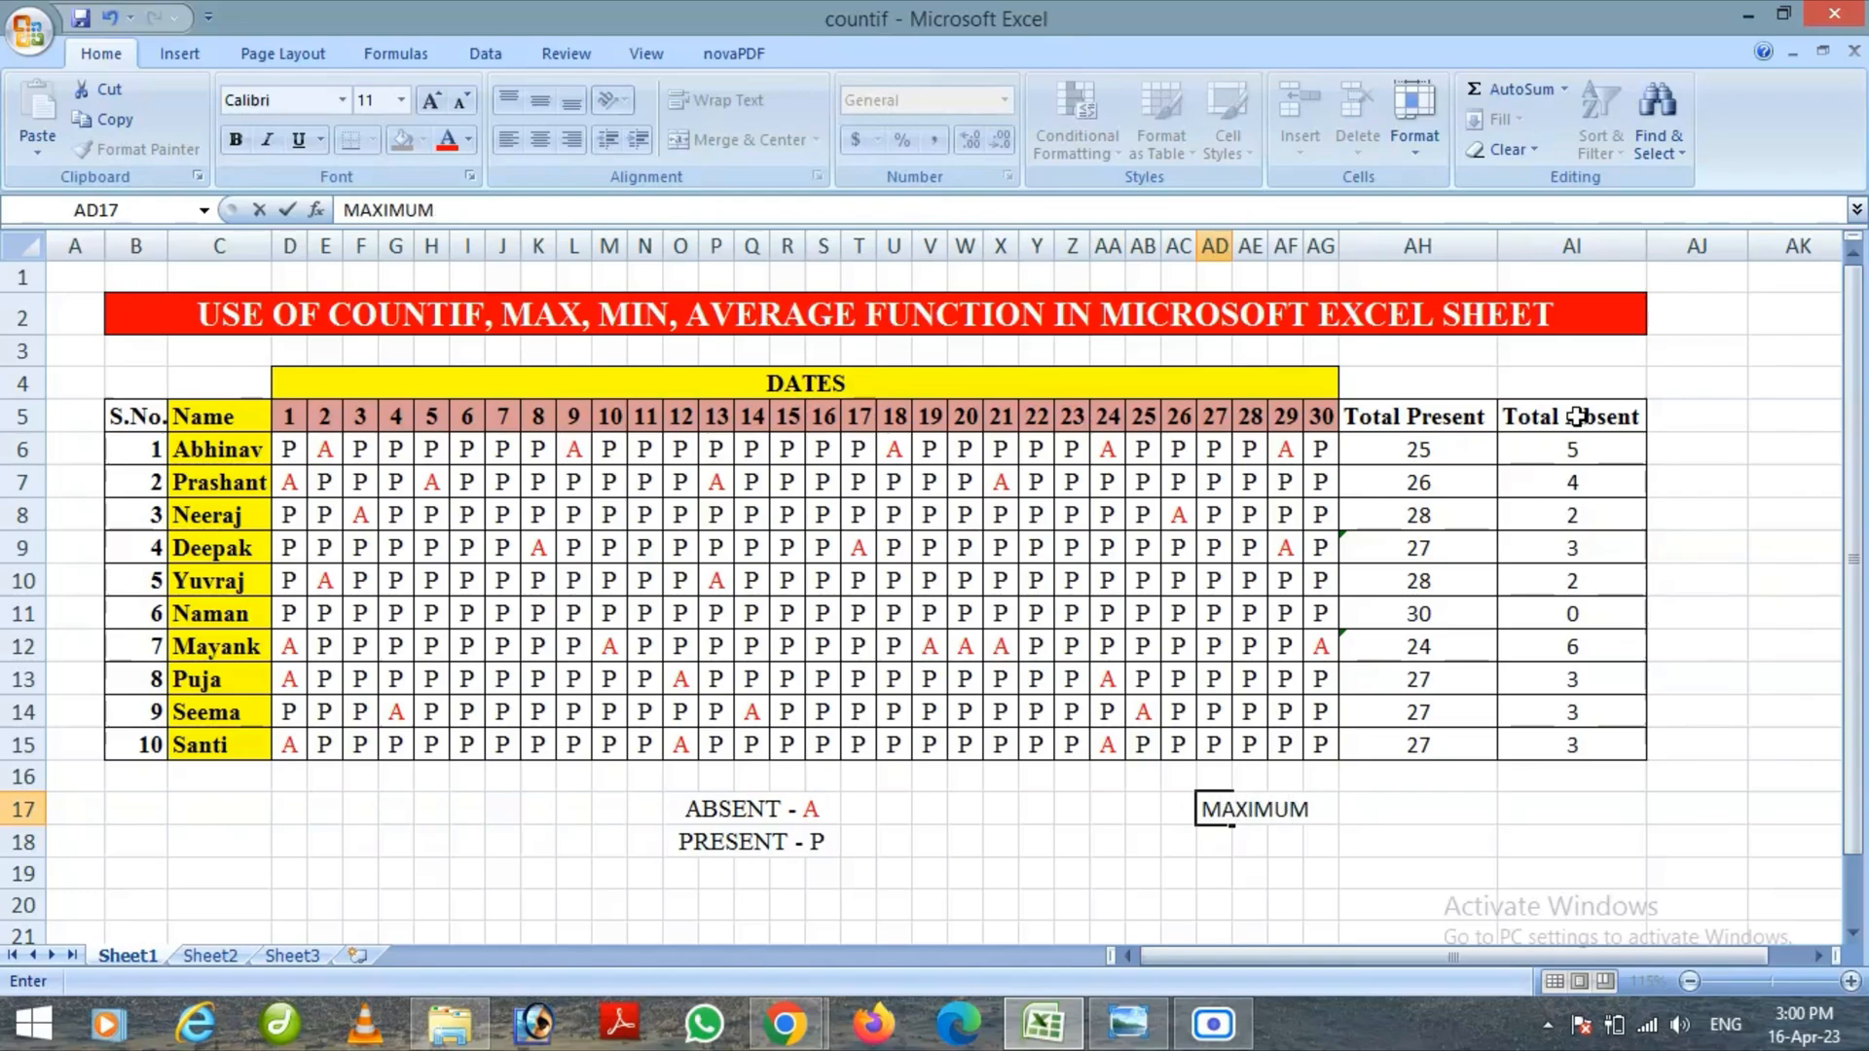
Enter =MAX(AH6:AH15) in cell AH17 to find the highest Total Present value
left_click(1445, 808)
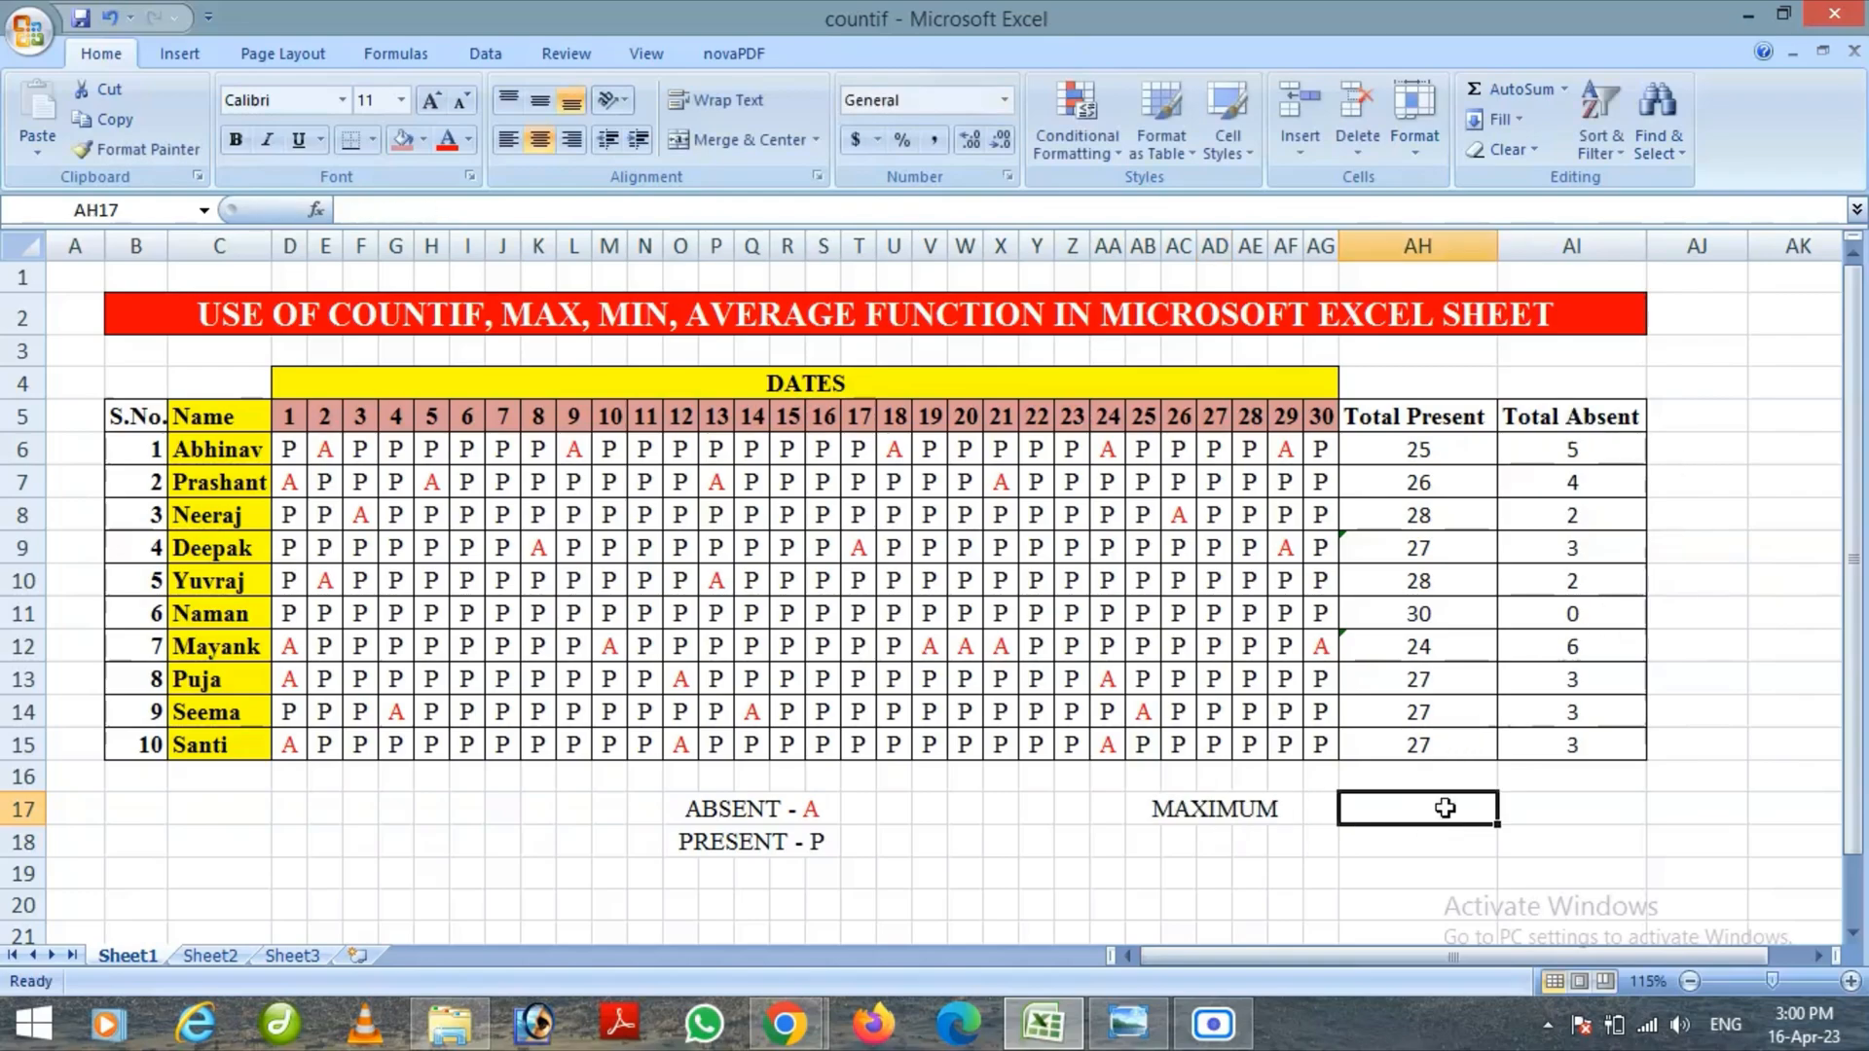
type("=")
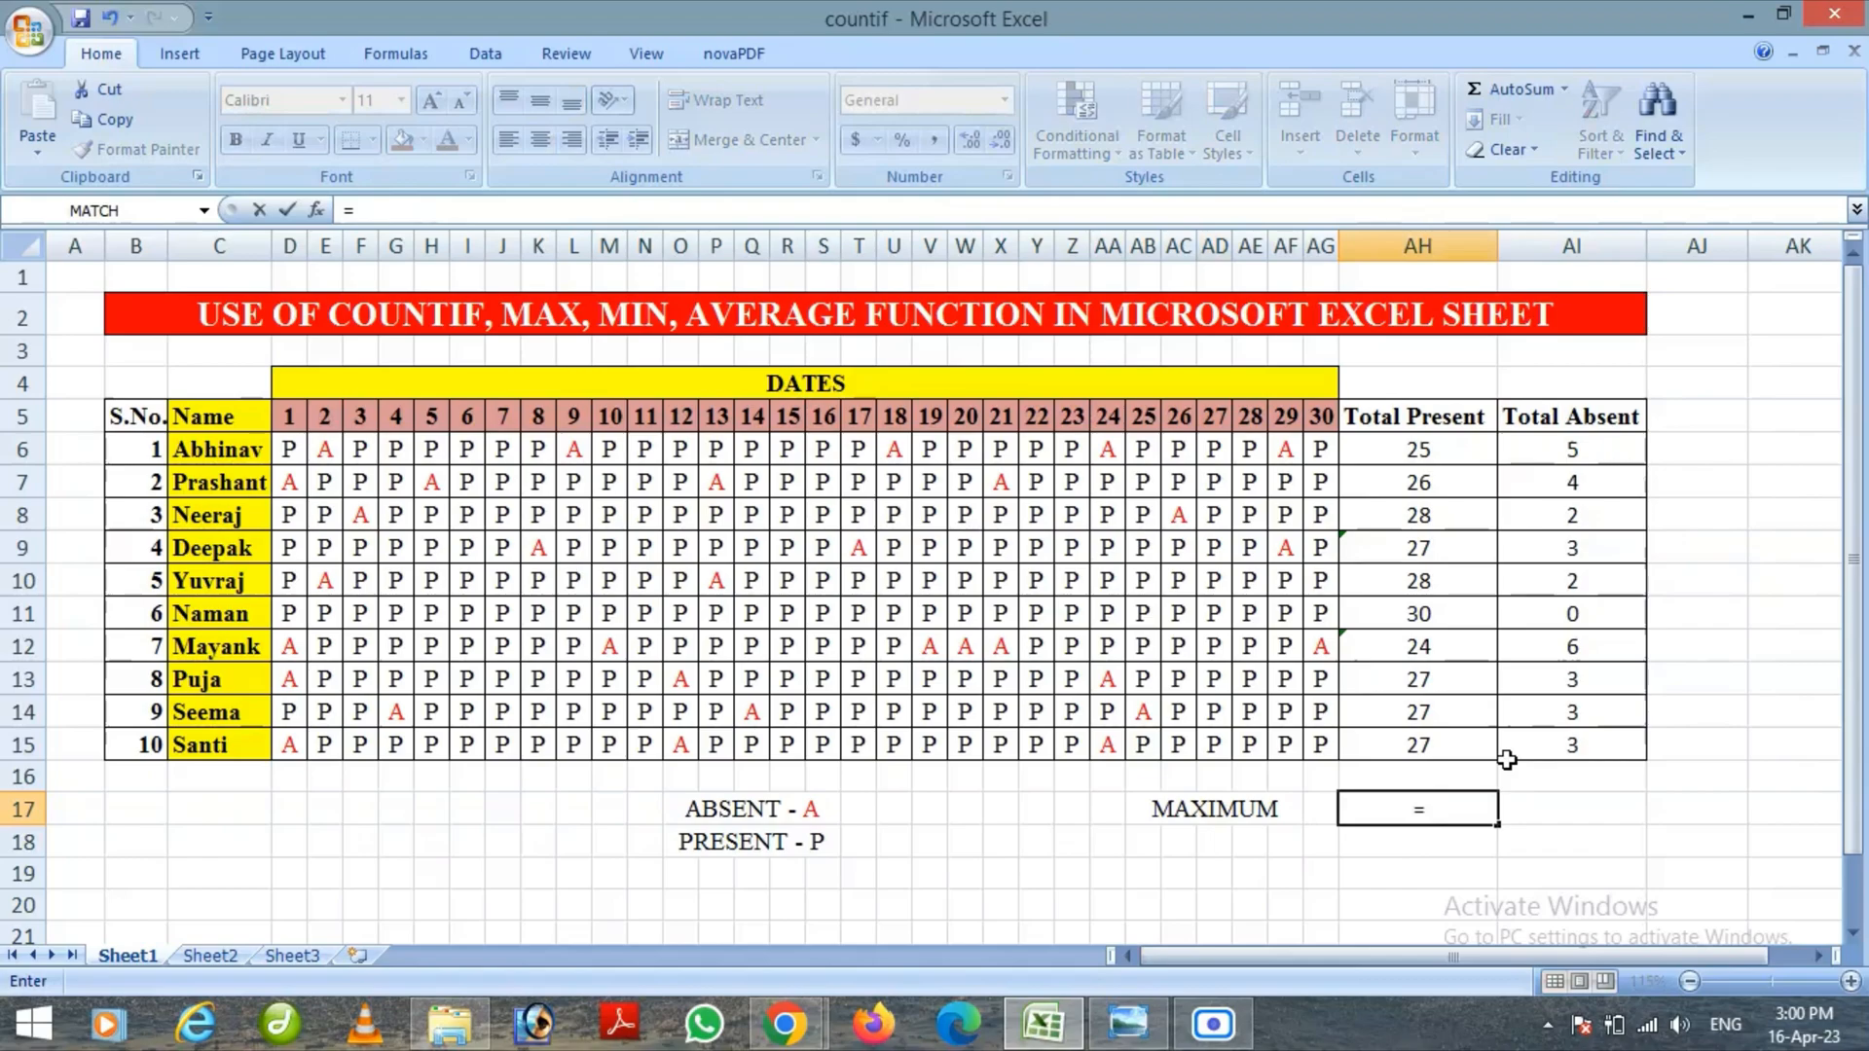
type("MAX")
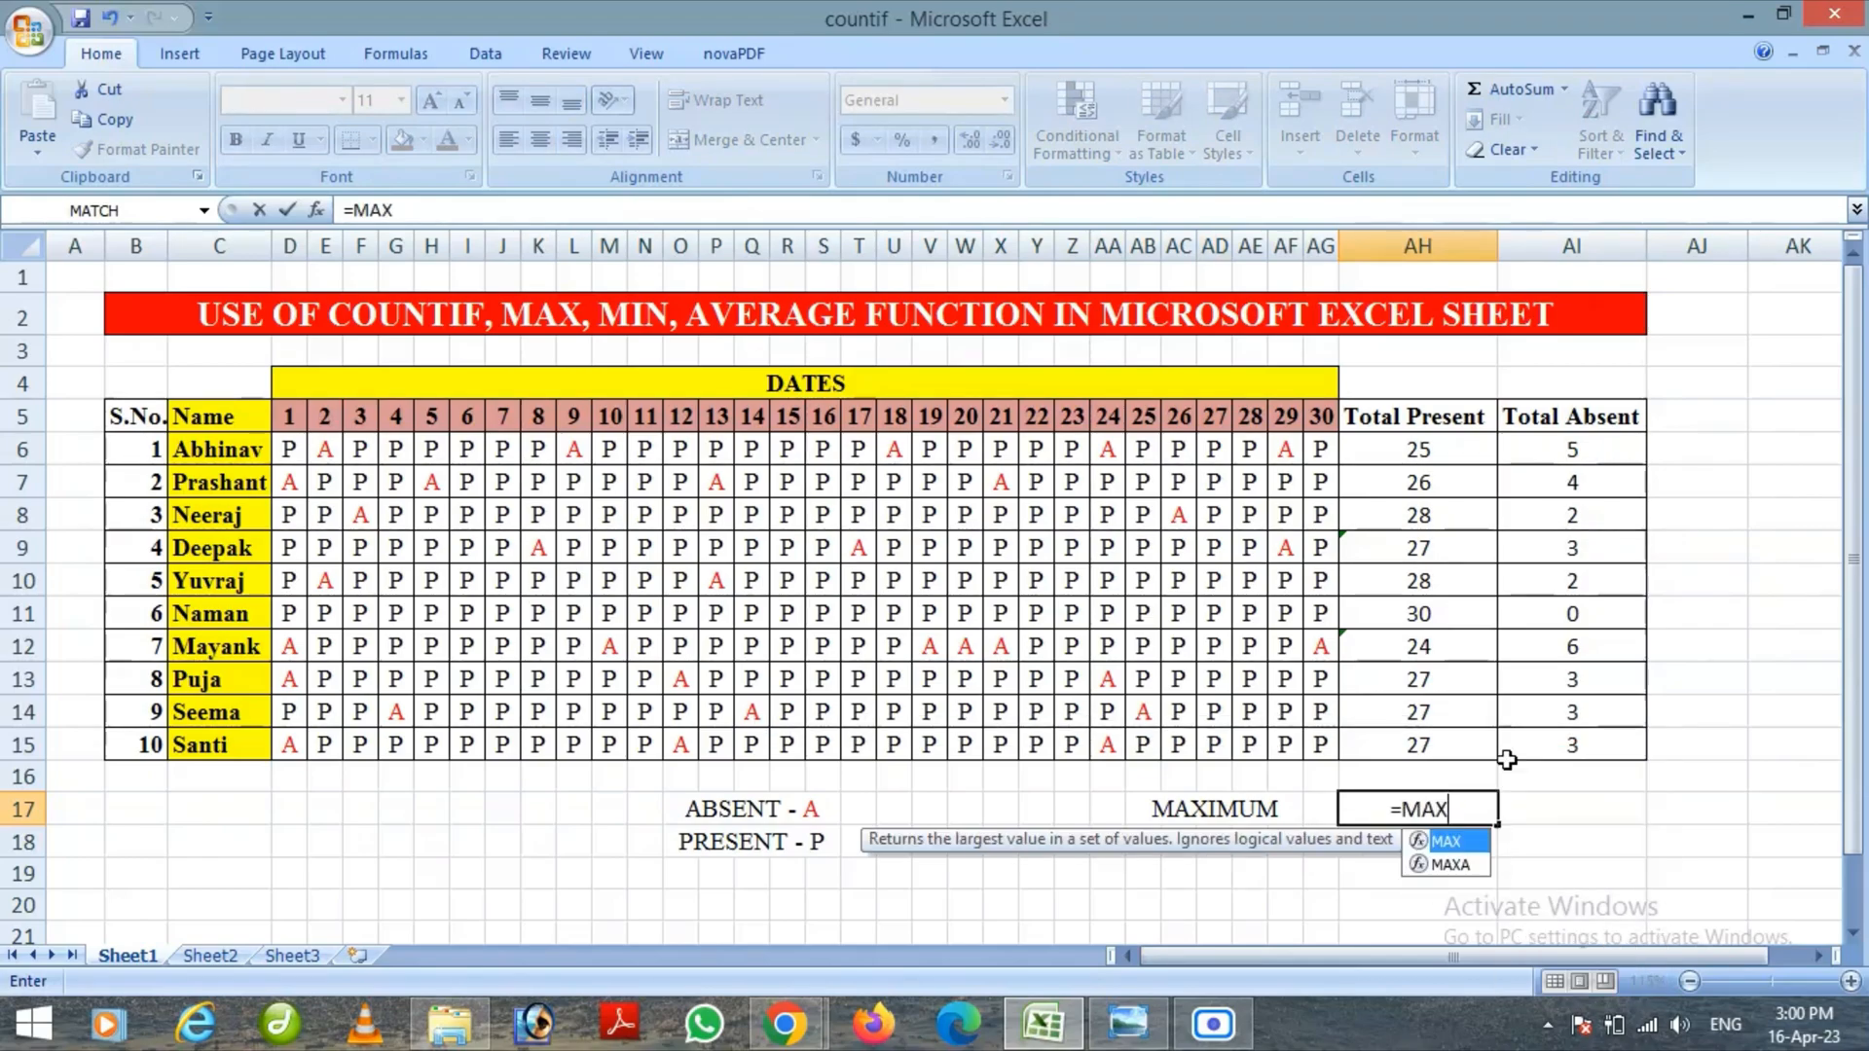
type("(")
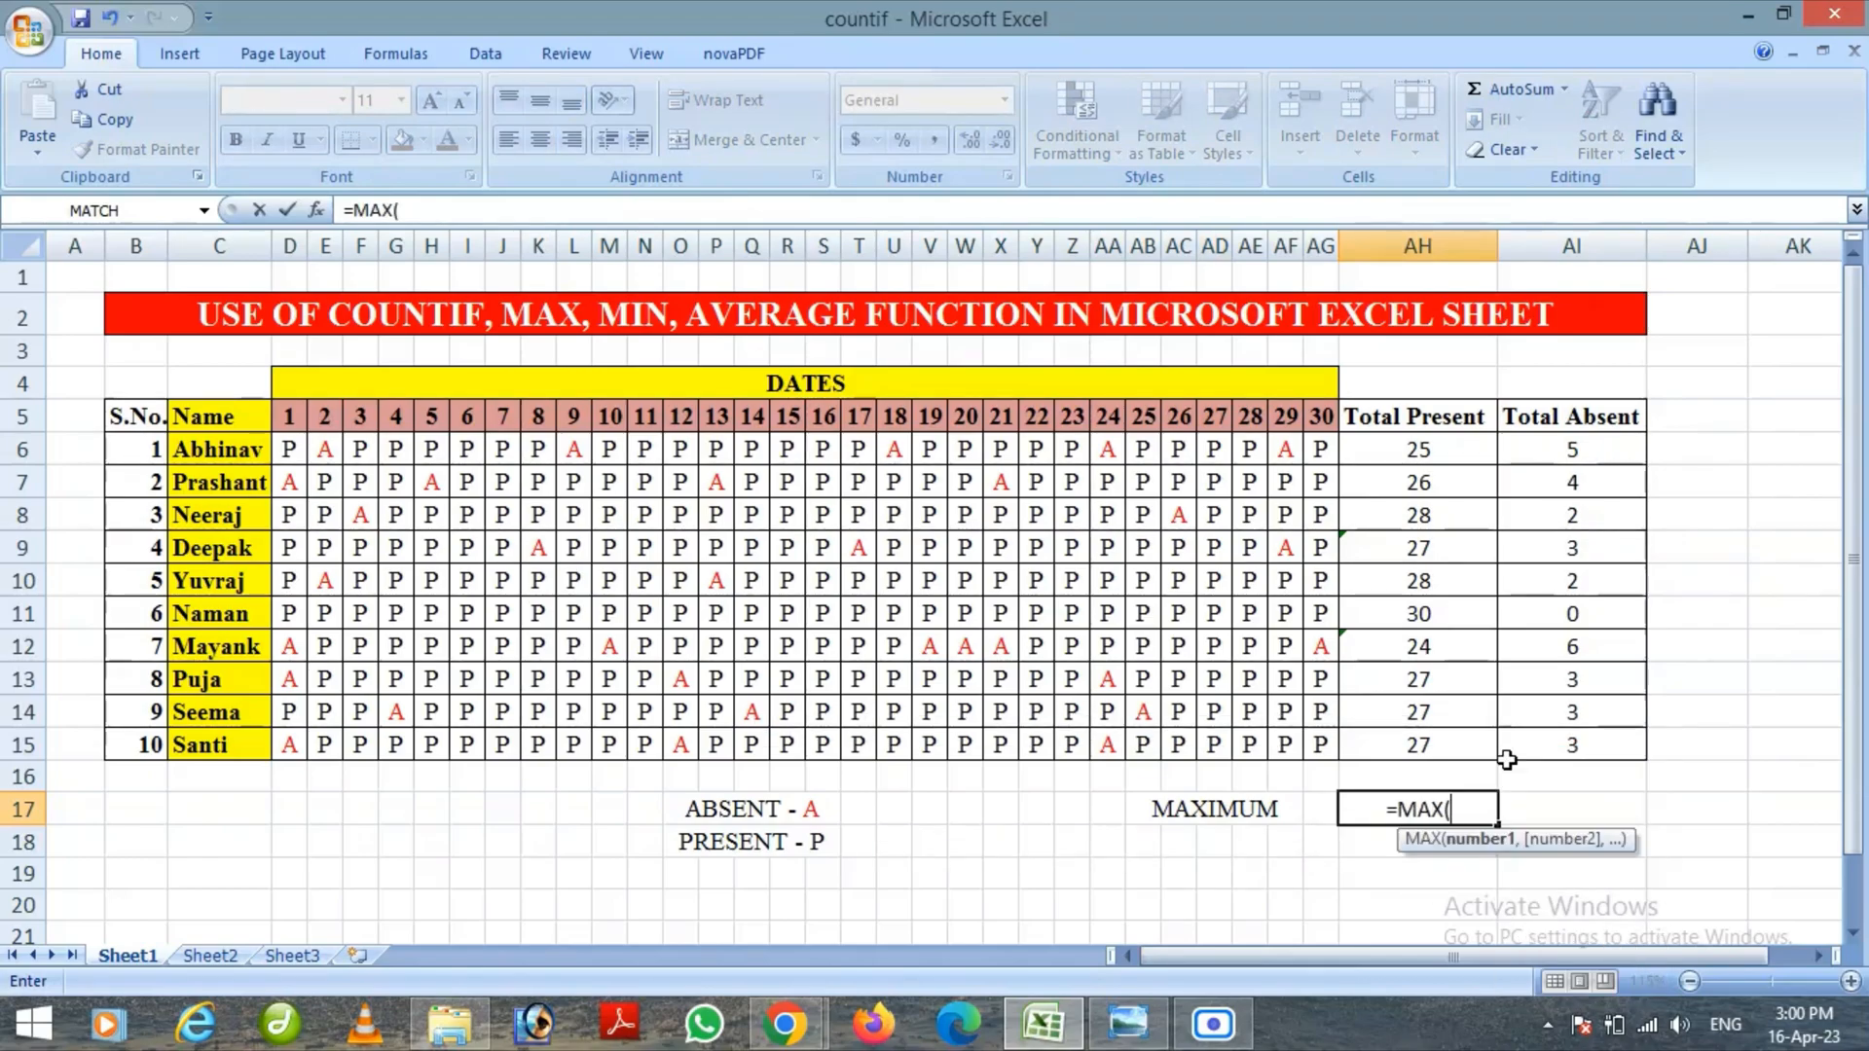
left_click_drag(1463, 453, 1452, 744)
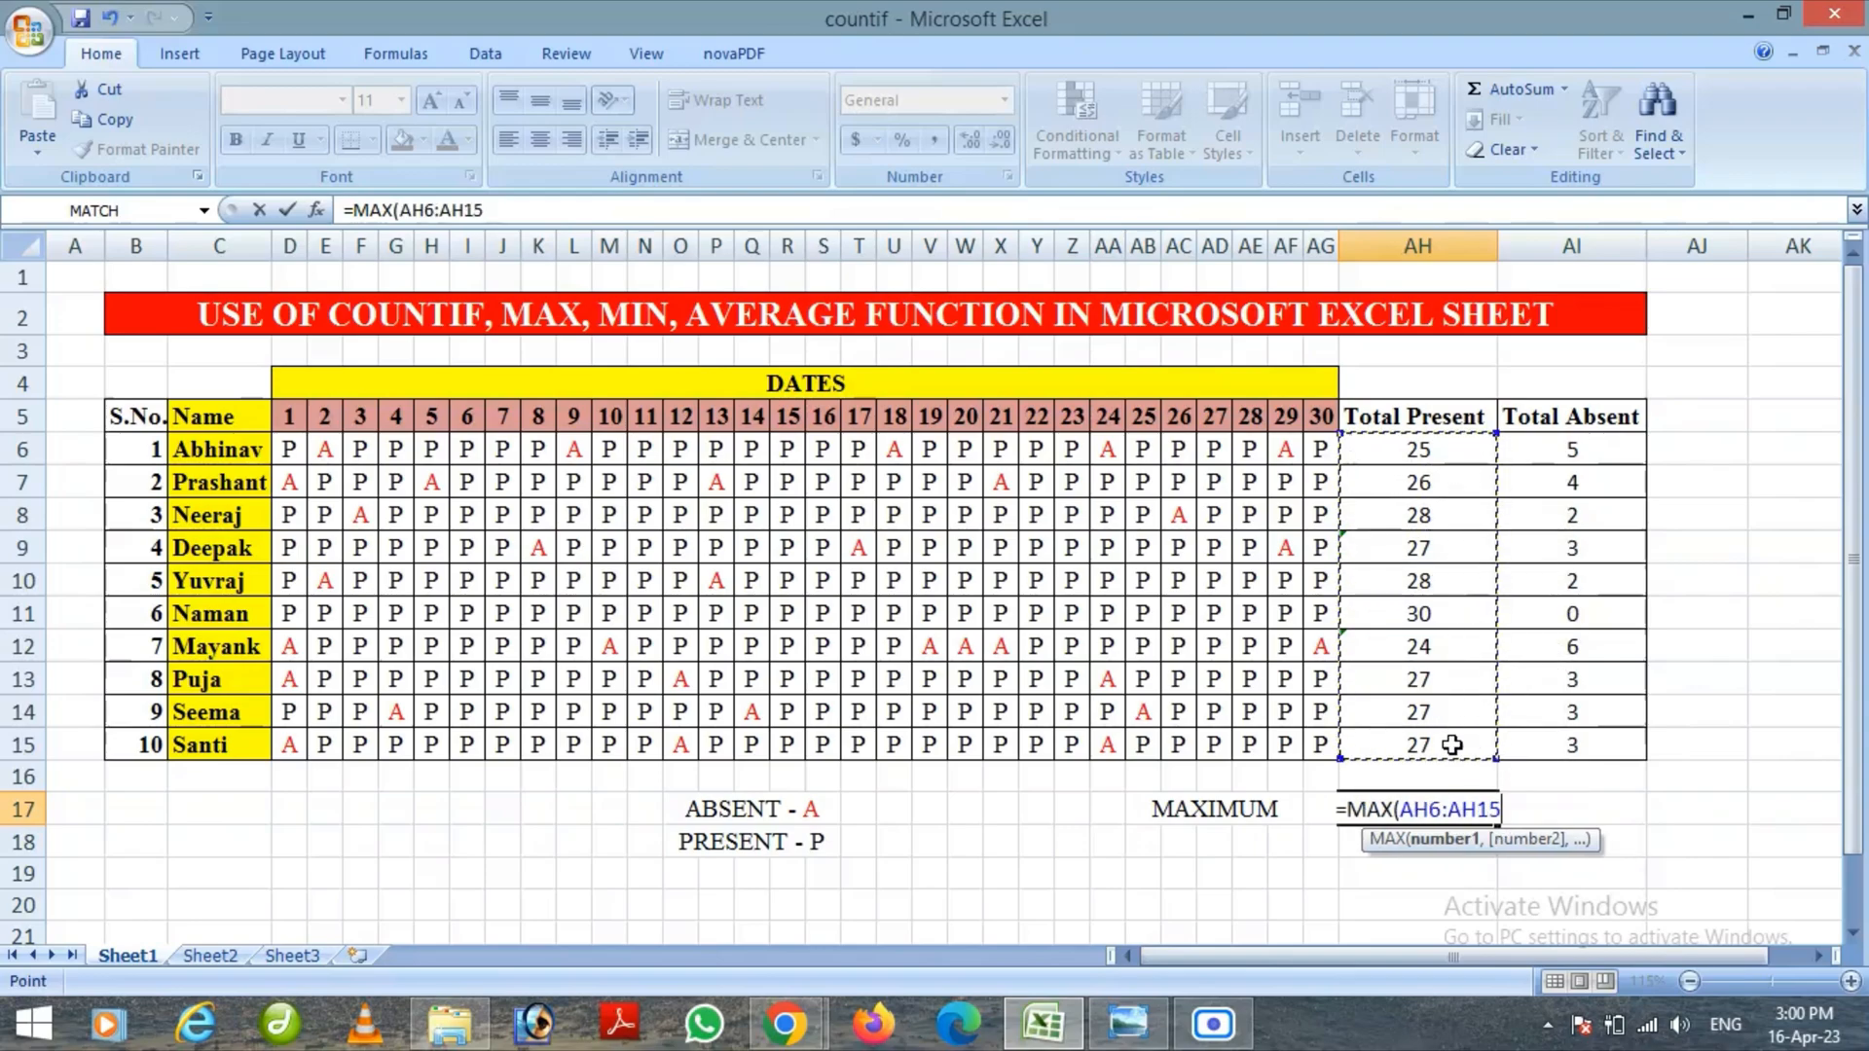
type(")")
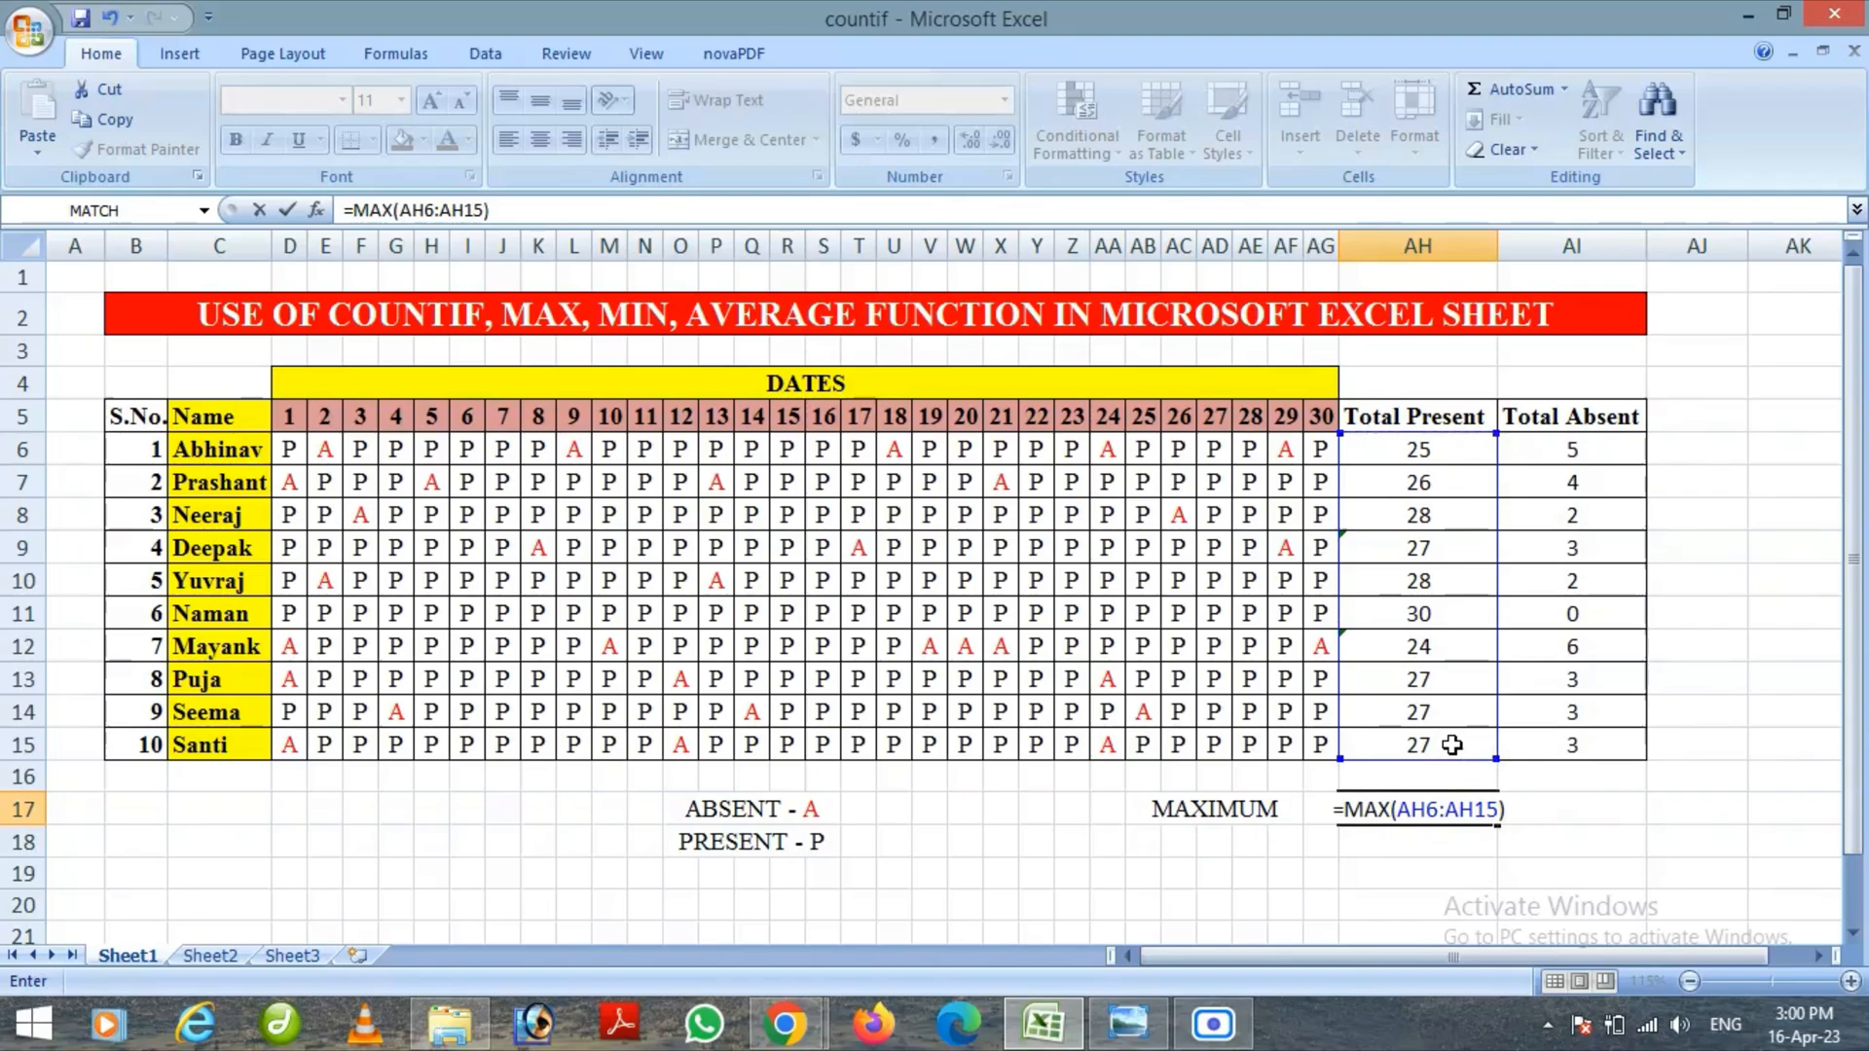
key("Return")
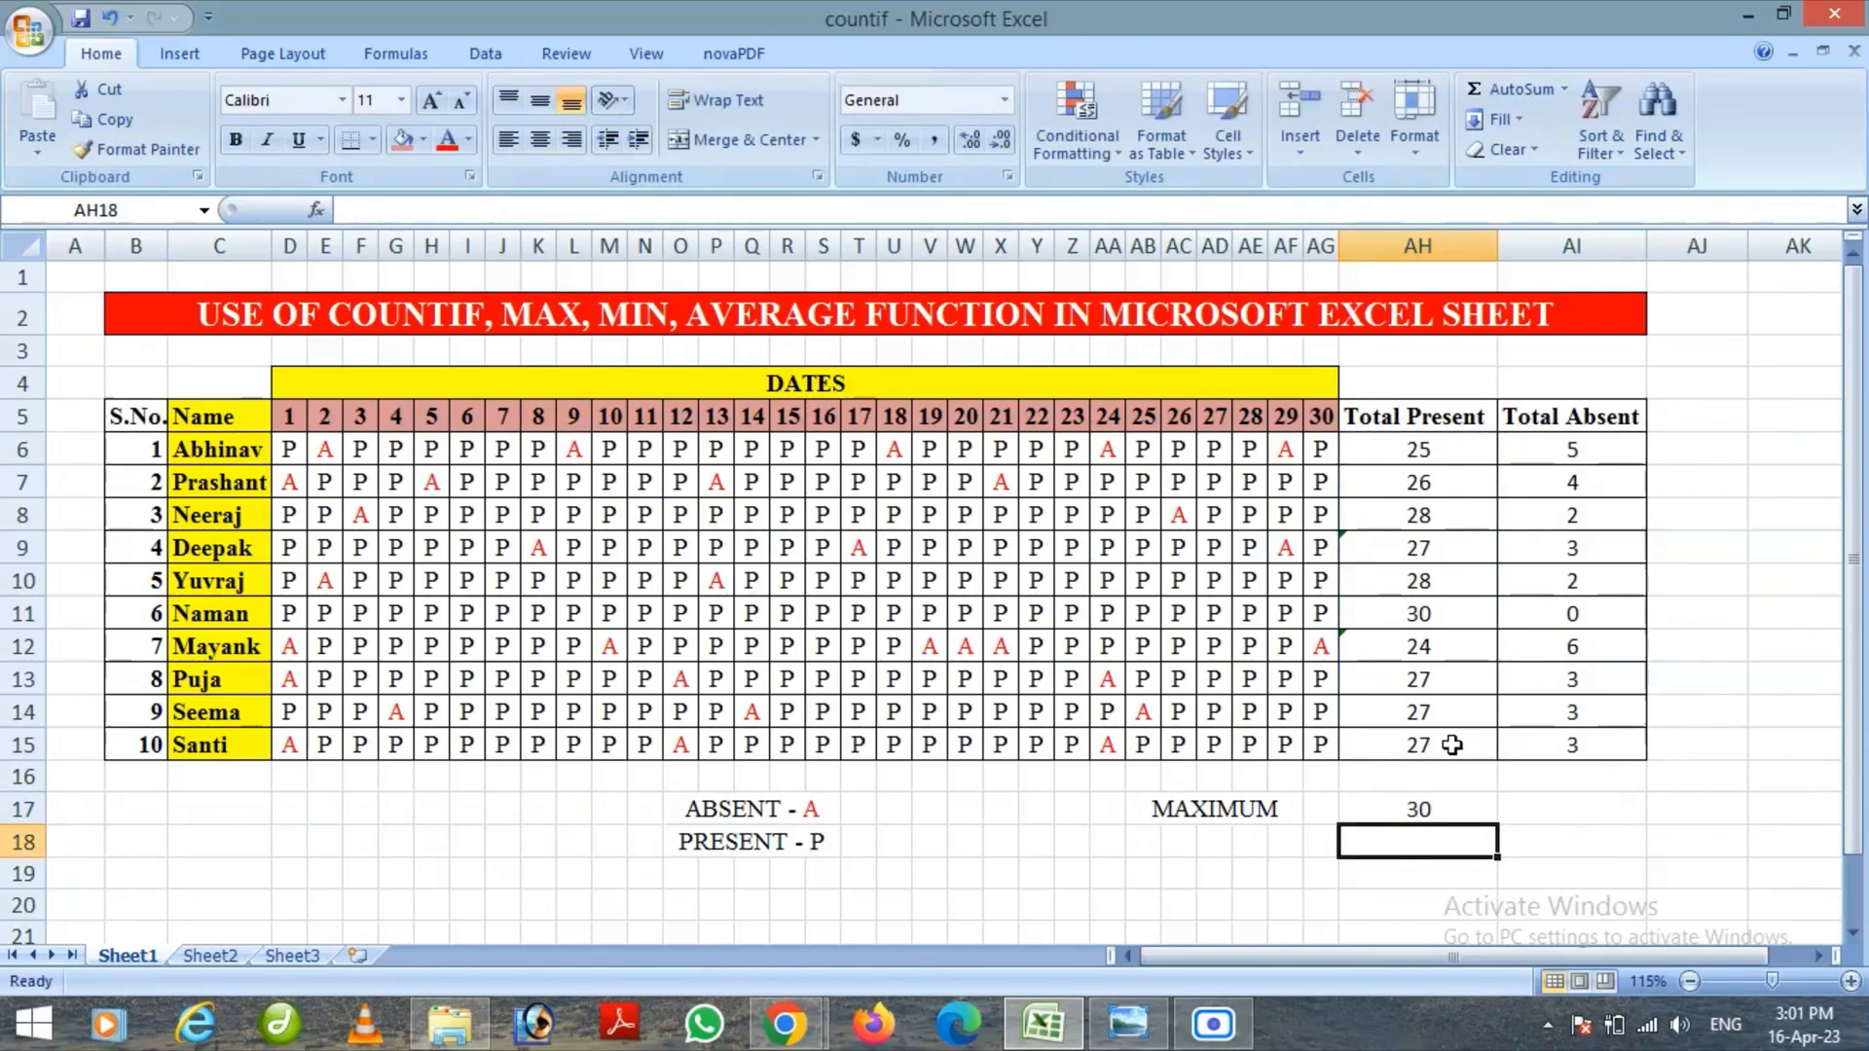
Enter =MAX(AI6:AI15) in cell AI17 to find the highest Total Absent value
left_click(1580, 811)
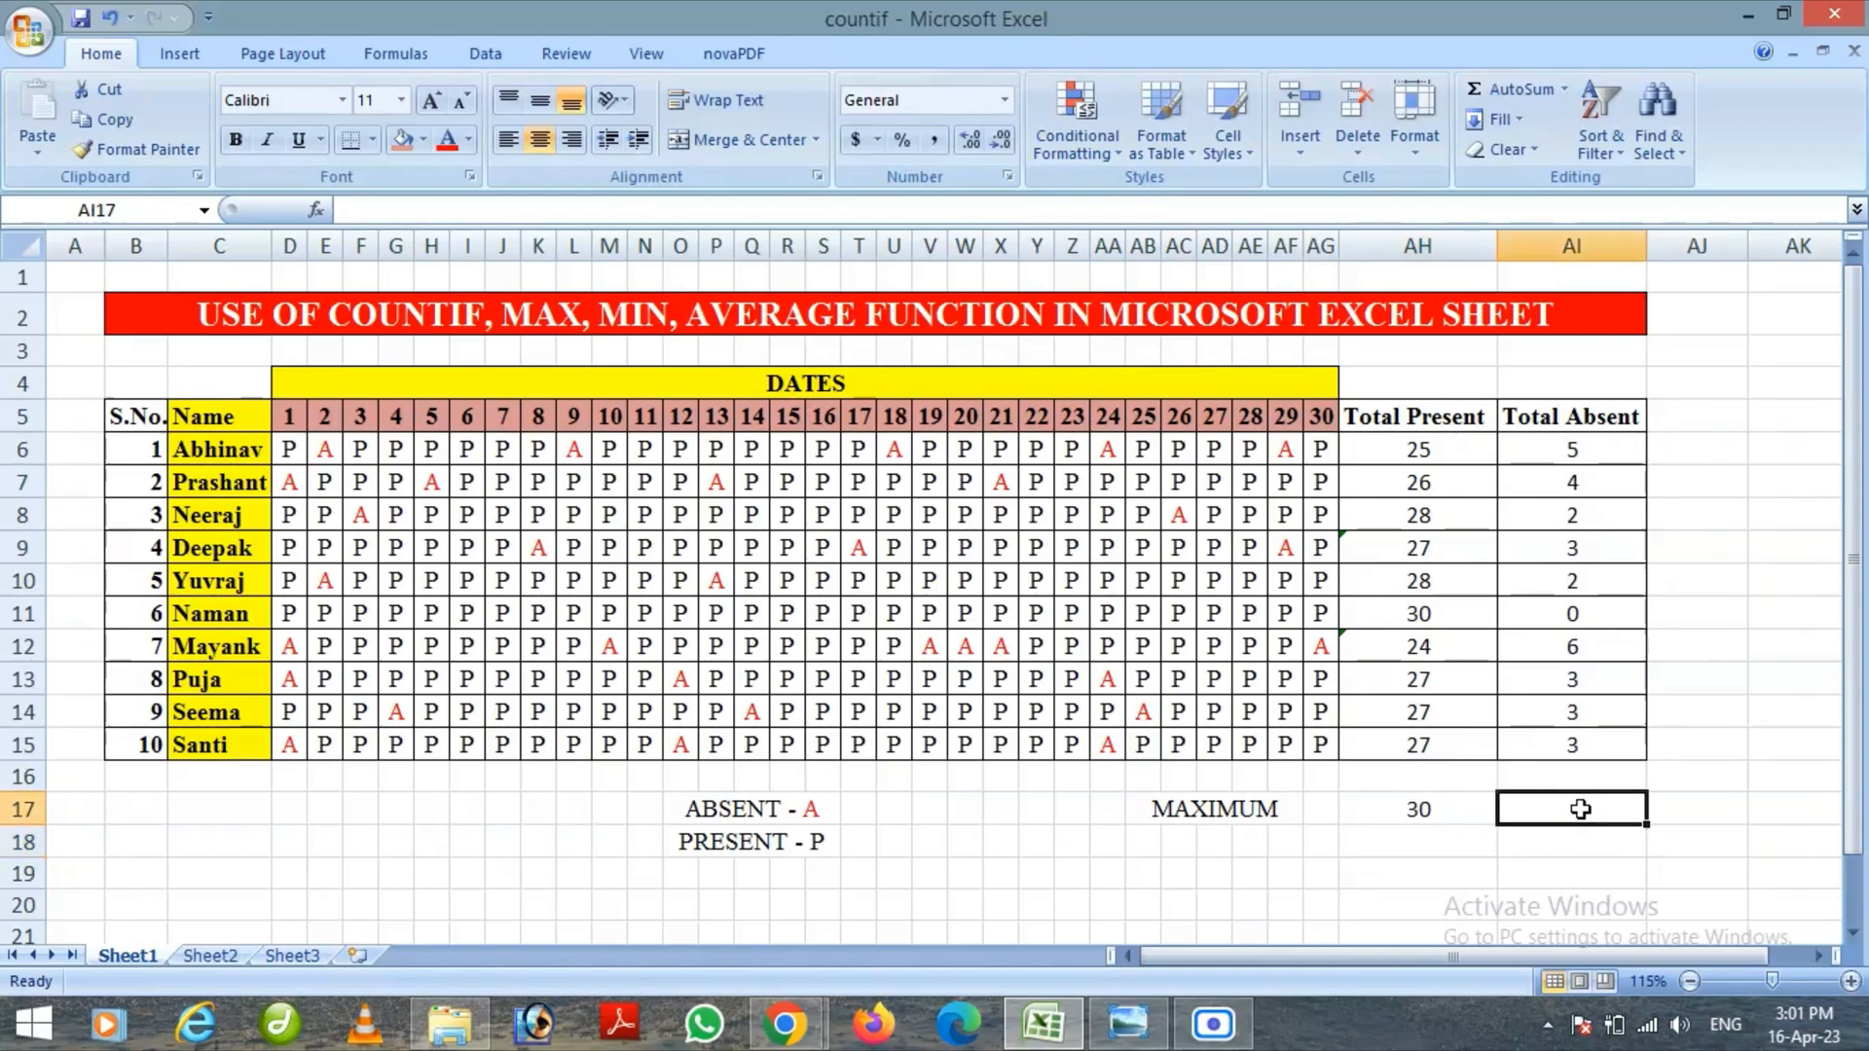
type("=")
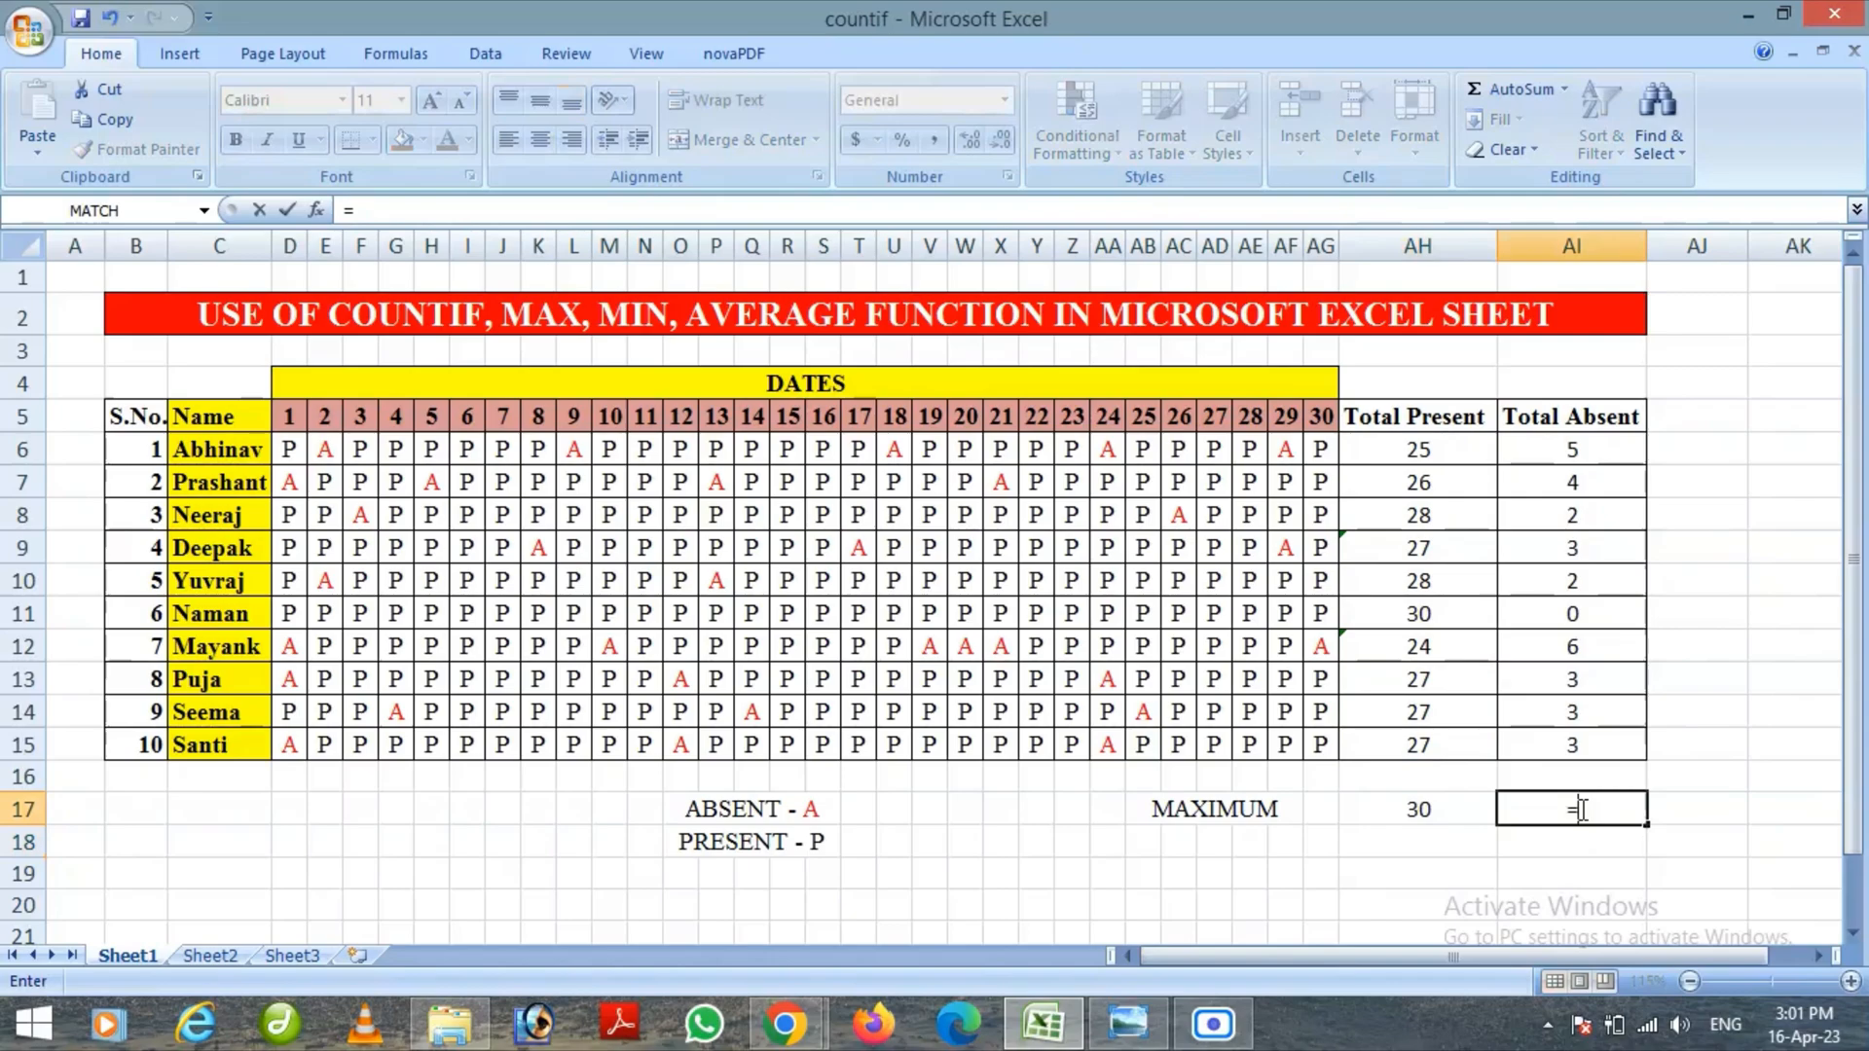
type("MAX")
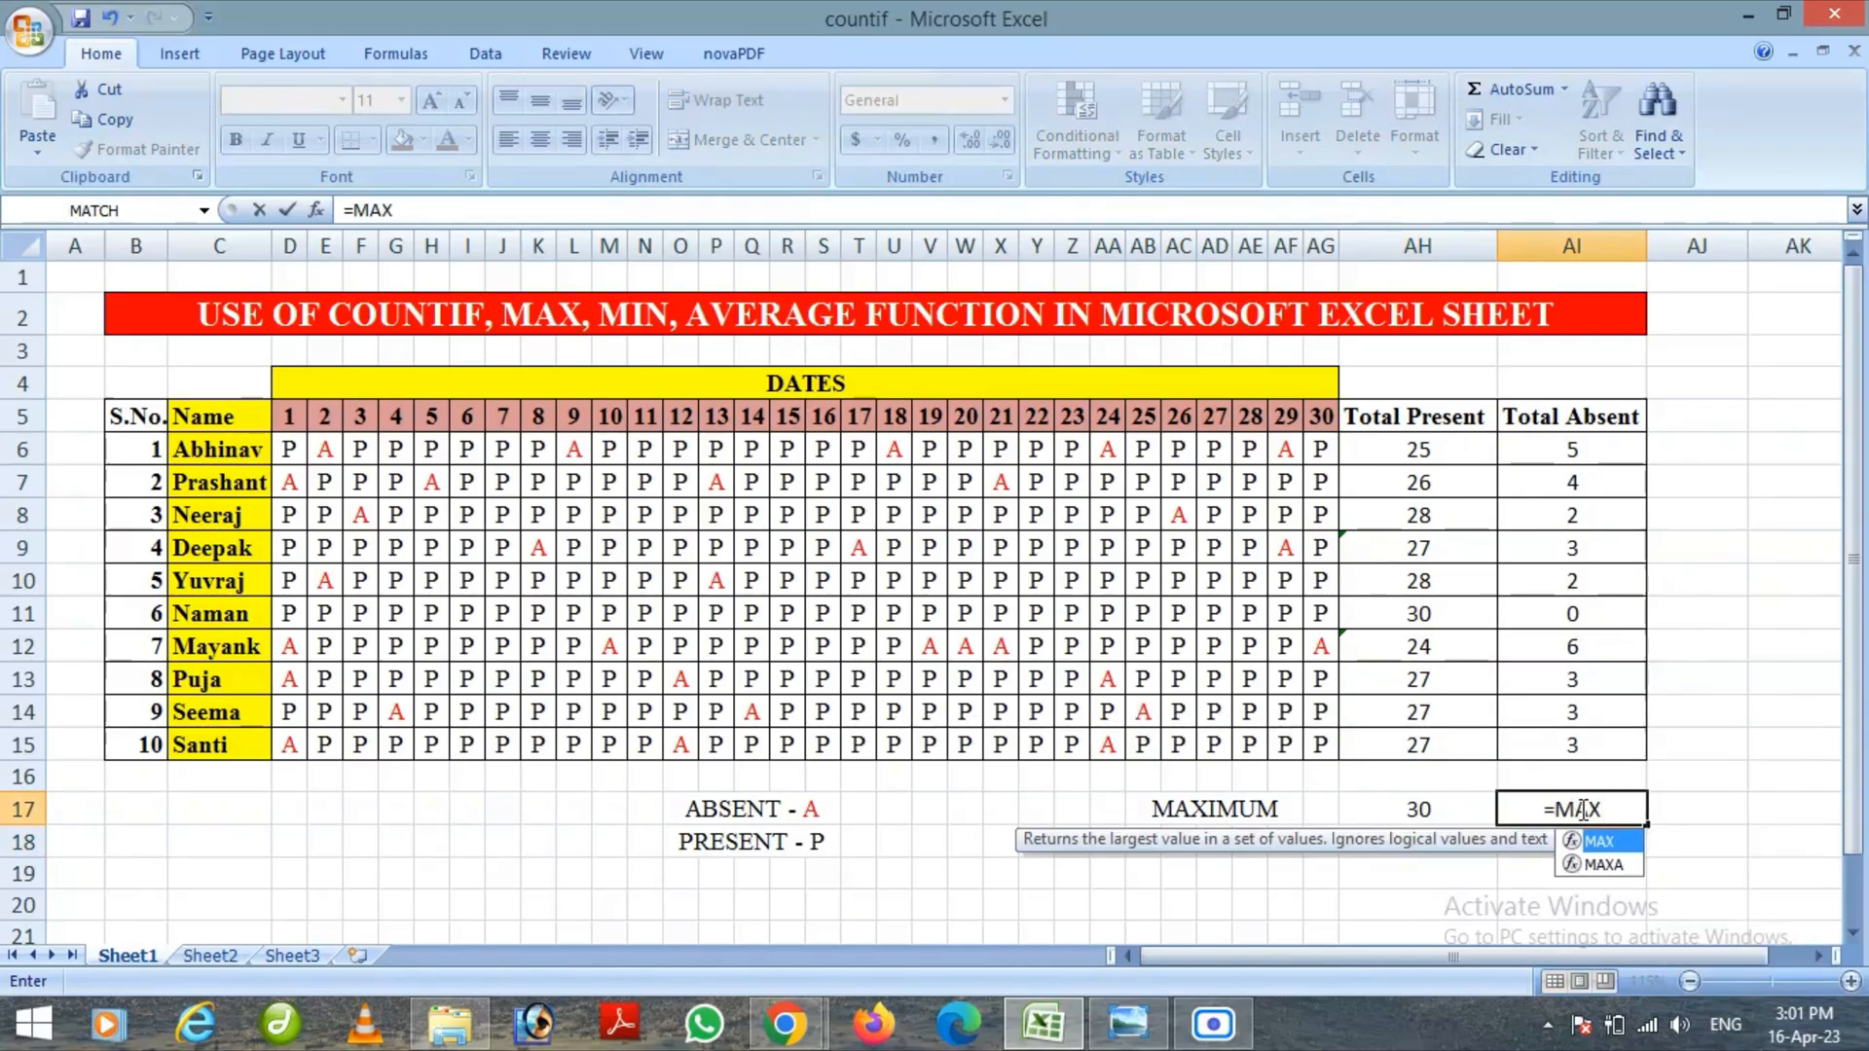
type("(")
left_click(1588, 448)
left_click_drag(1588, 449, 1588, 743)
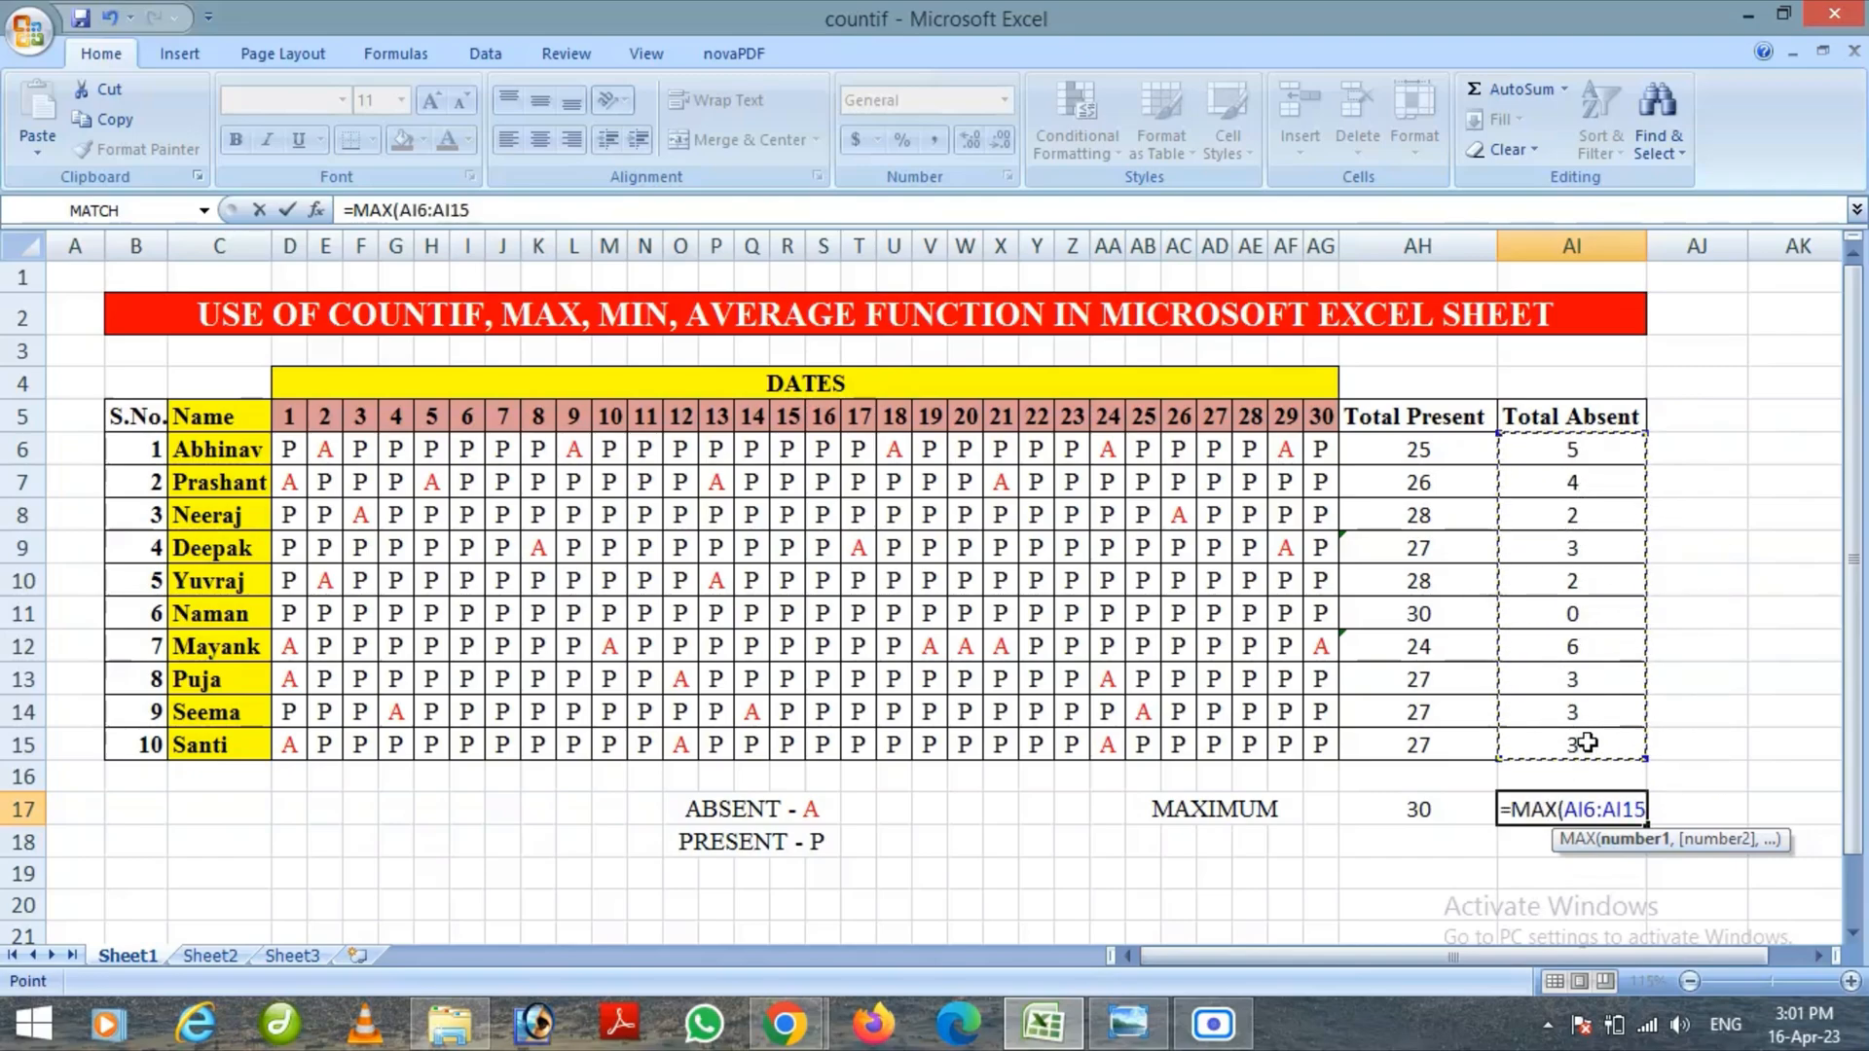
type(")")
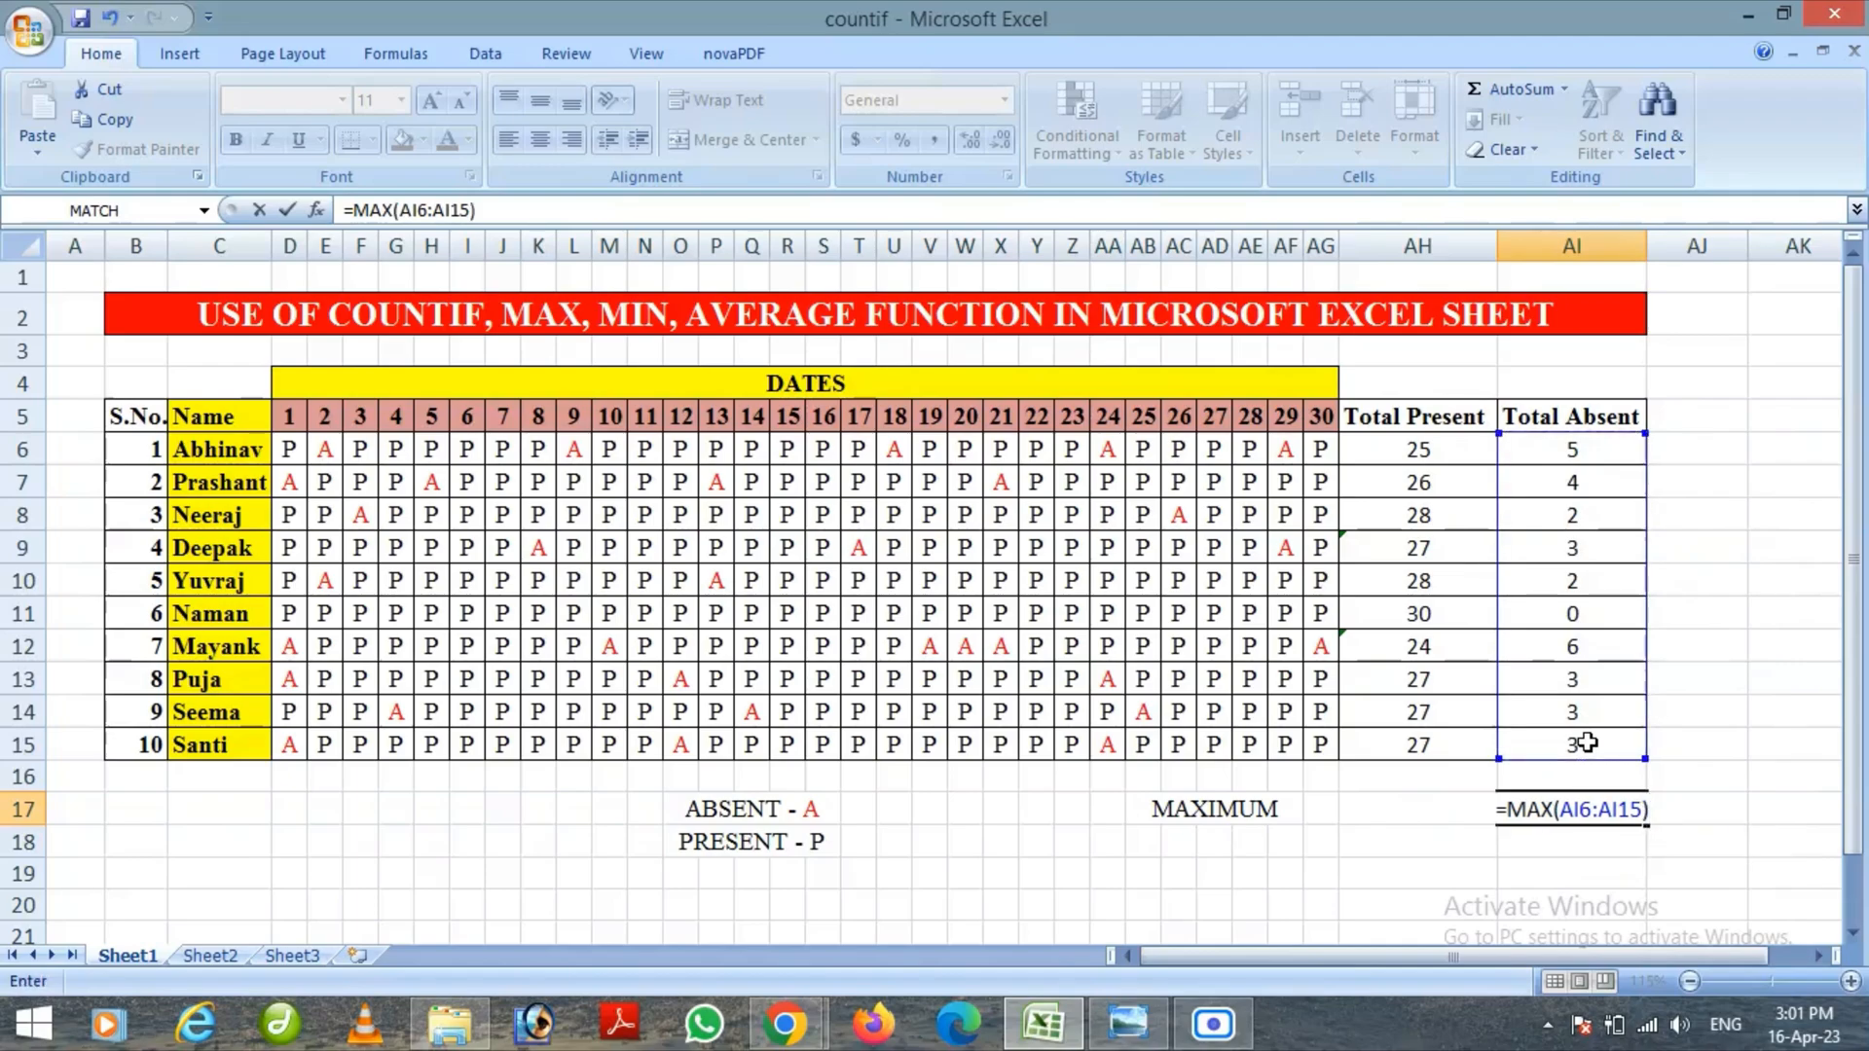
key("Return")
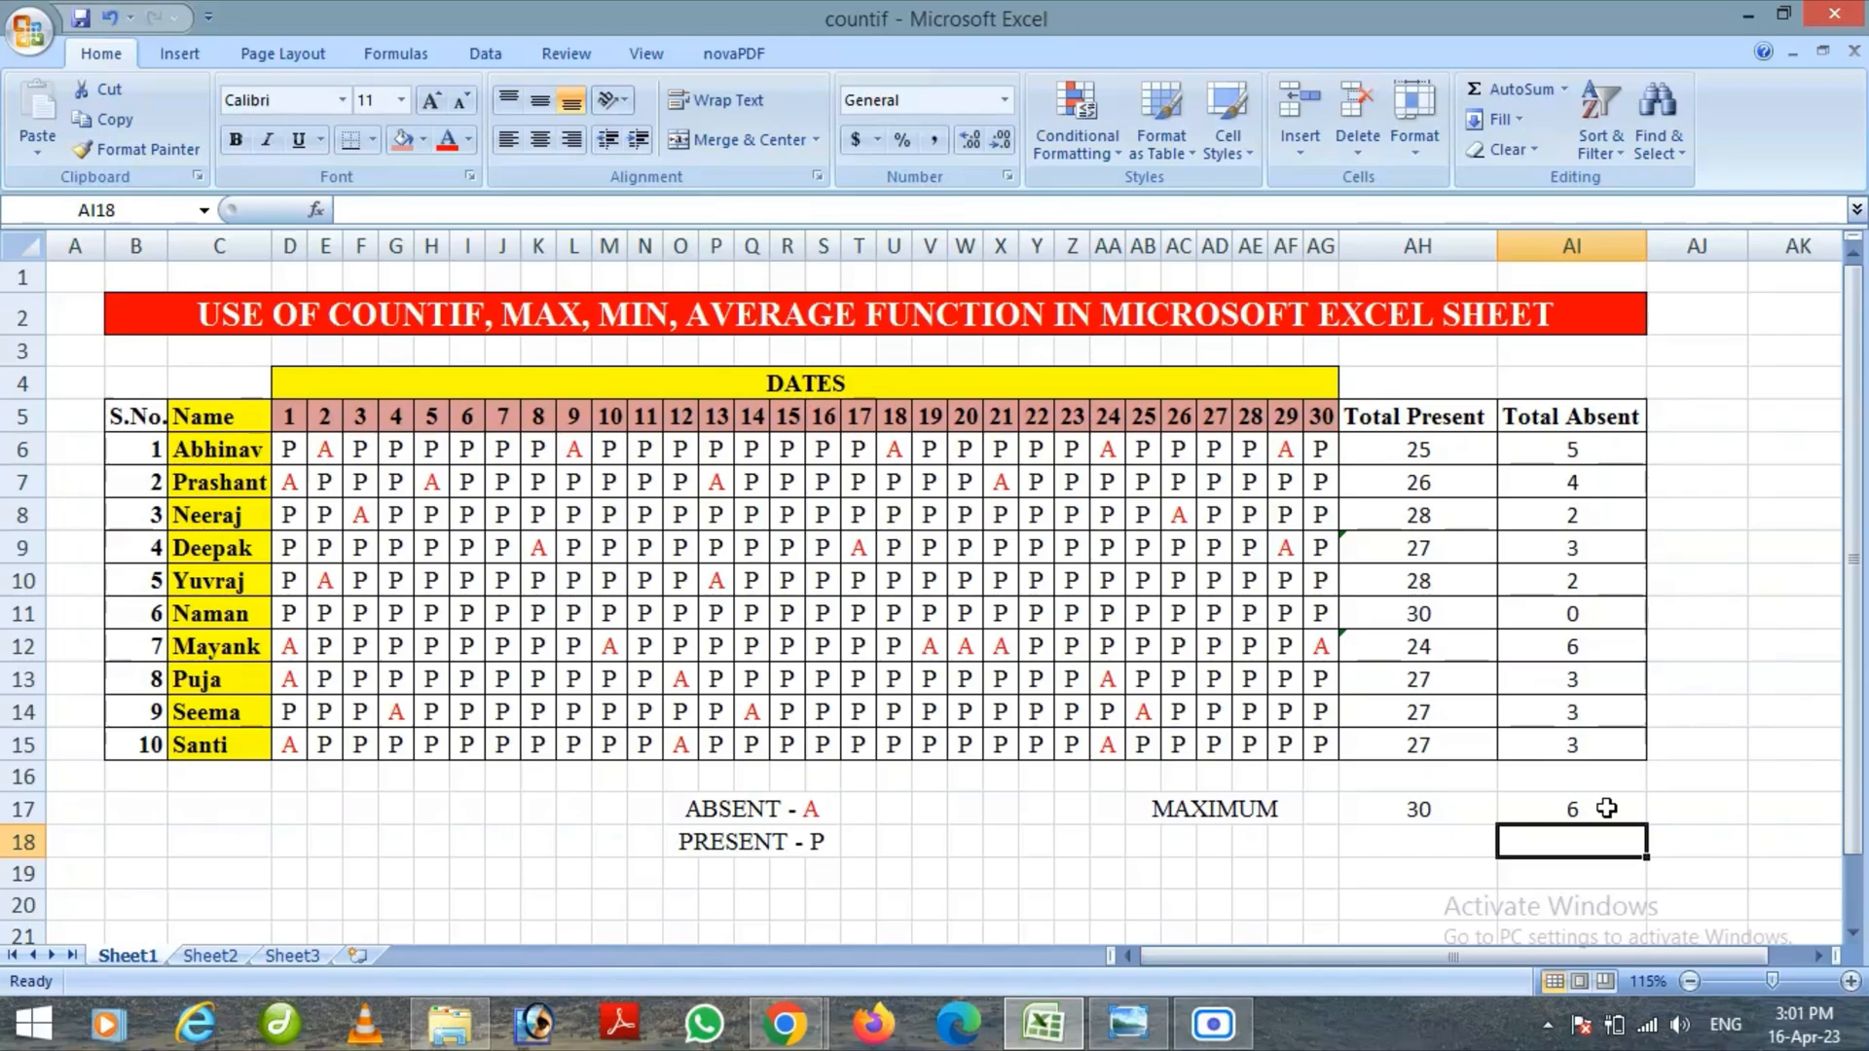
Enter the label MINIMUM in cell AD18 under the MAXIMUM label
left_click(1207, 840)
type("MI")
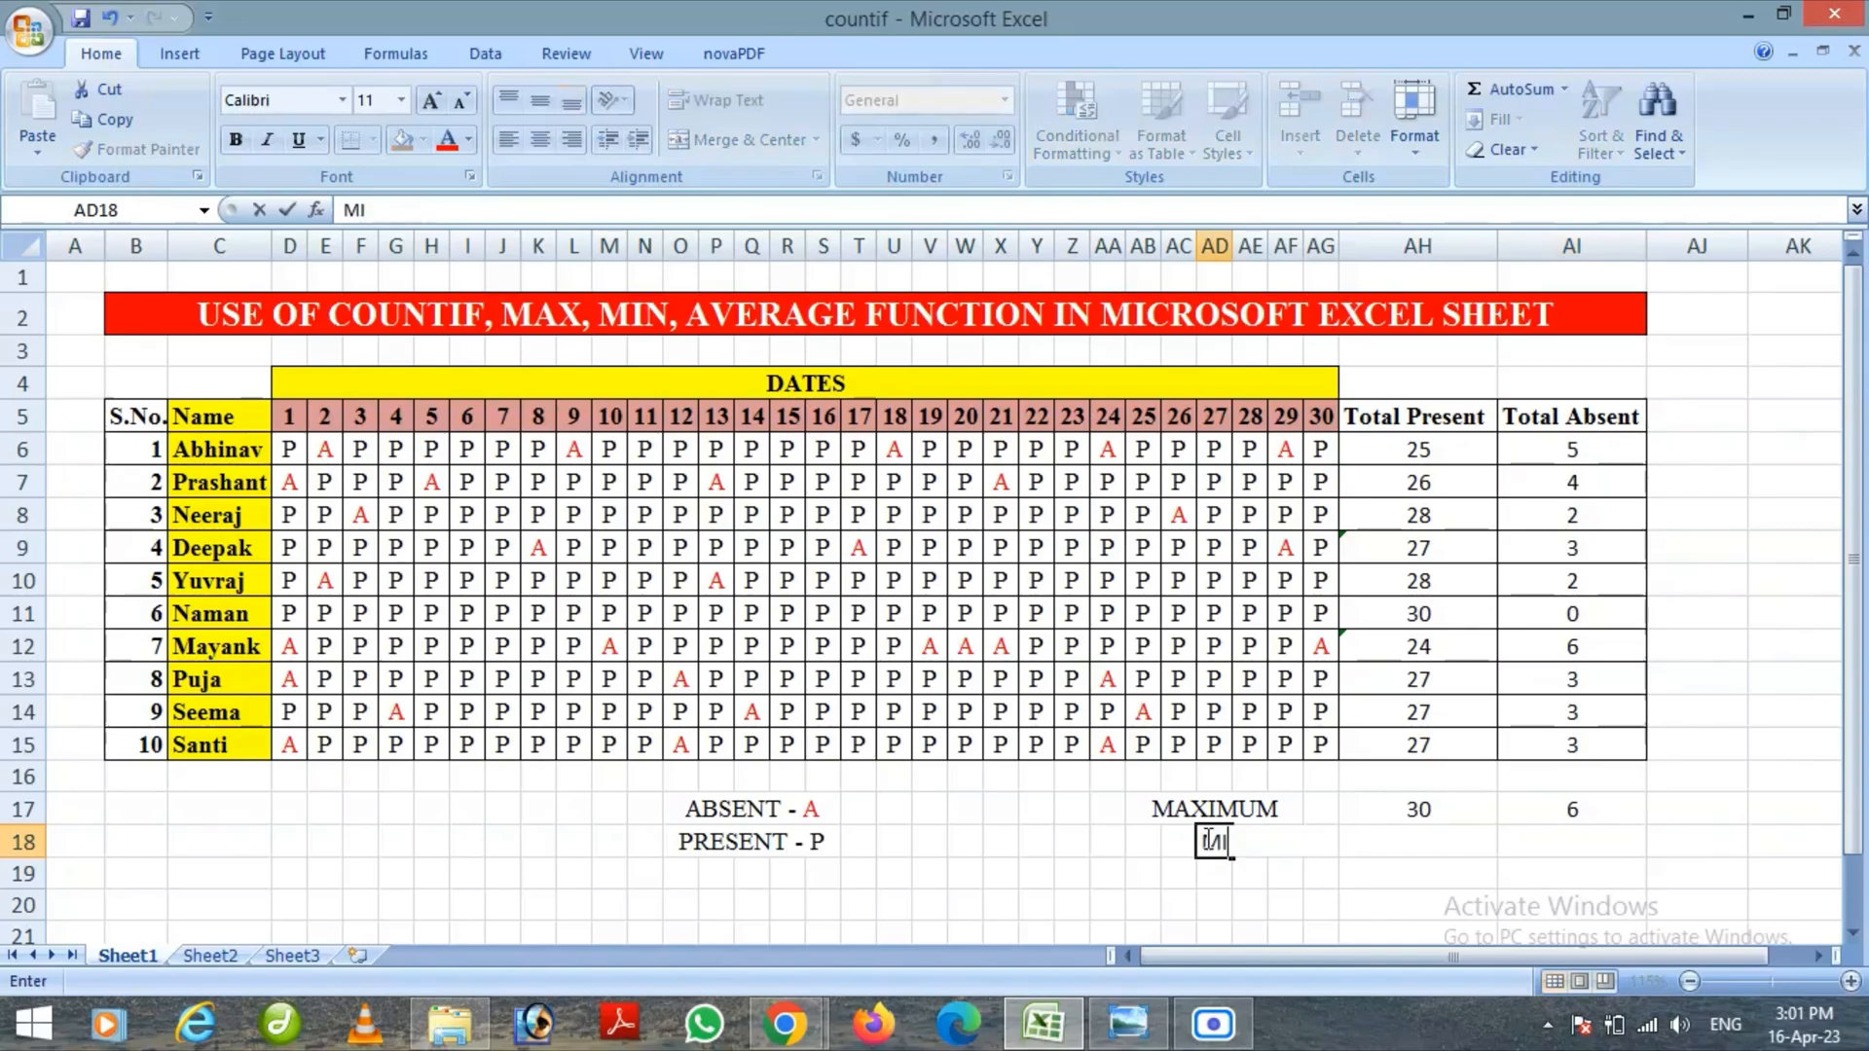
type("NIMUM")
Enter =MIN(AH6:AH15) in cell AH18 to find the lowest Total Present value
left_click(1402, 844)
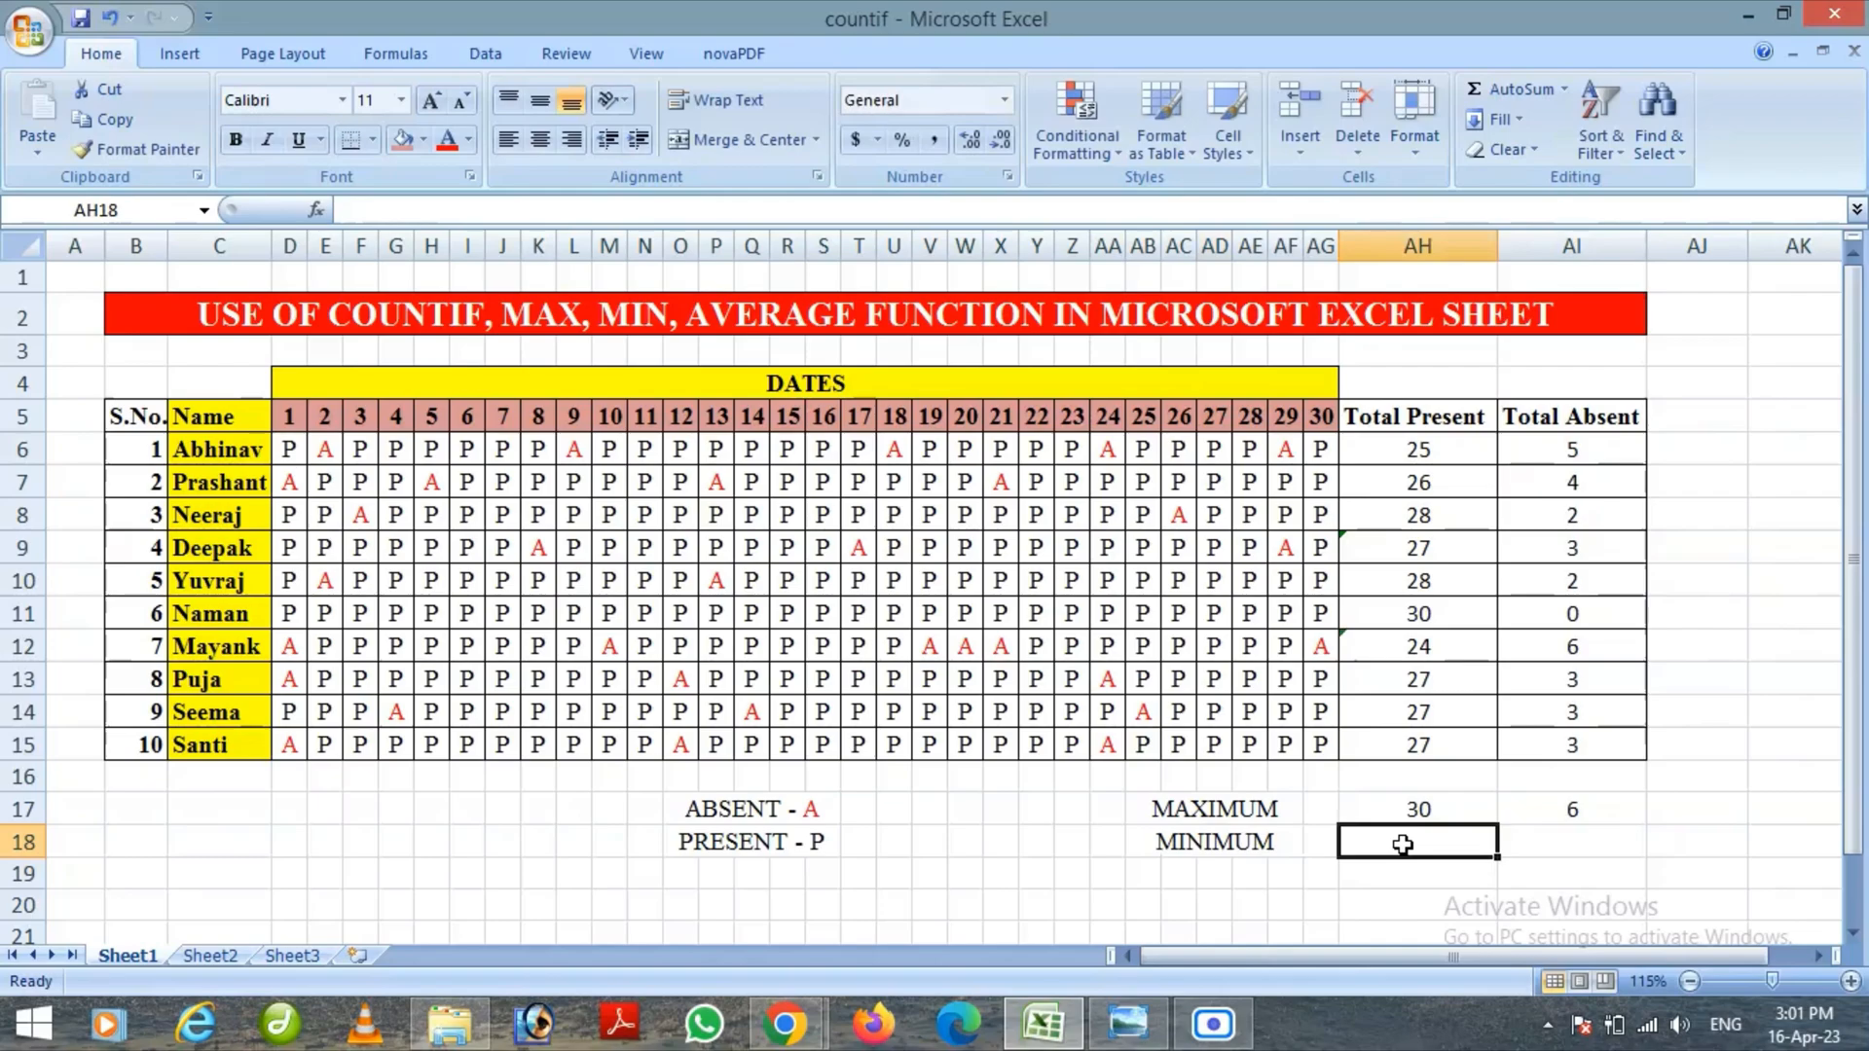
type("=")
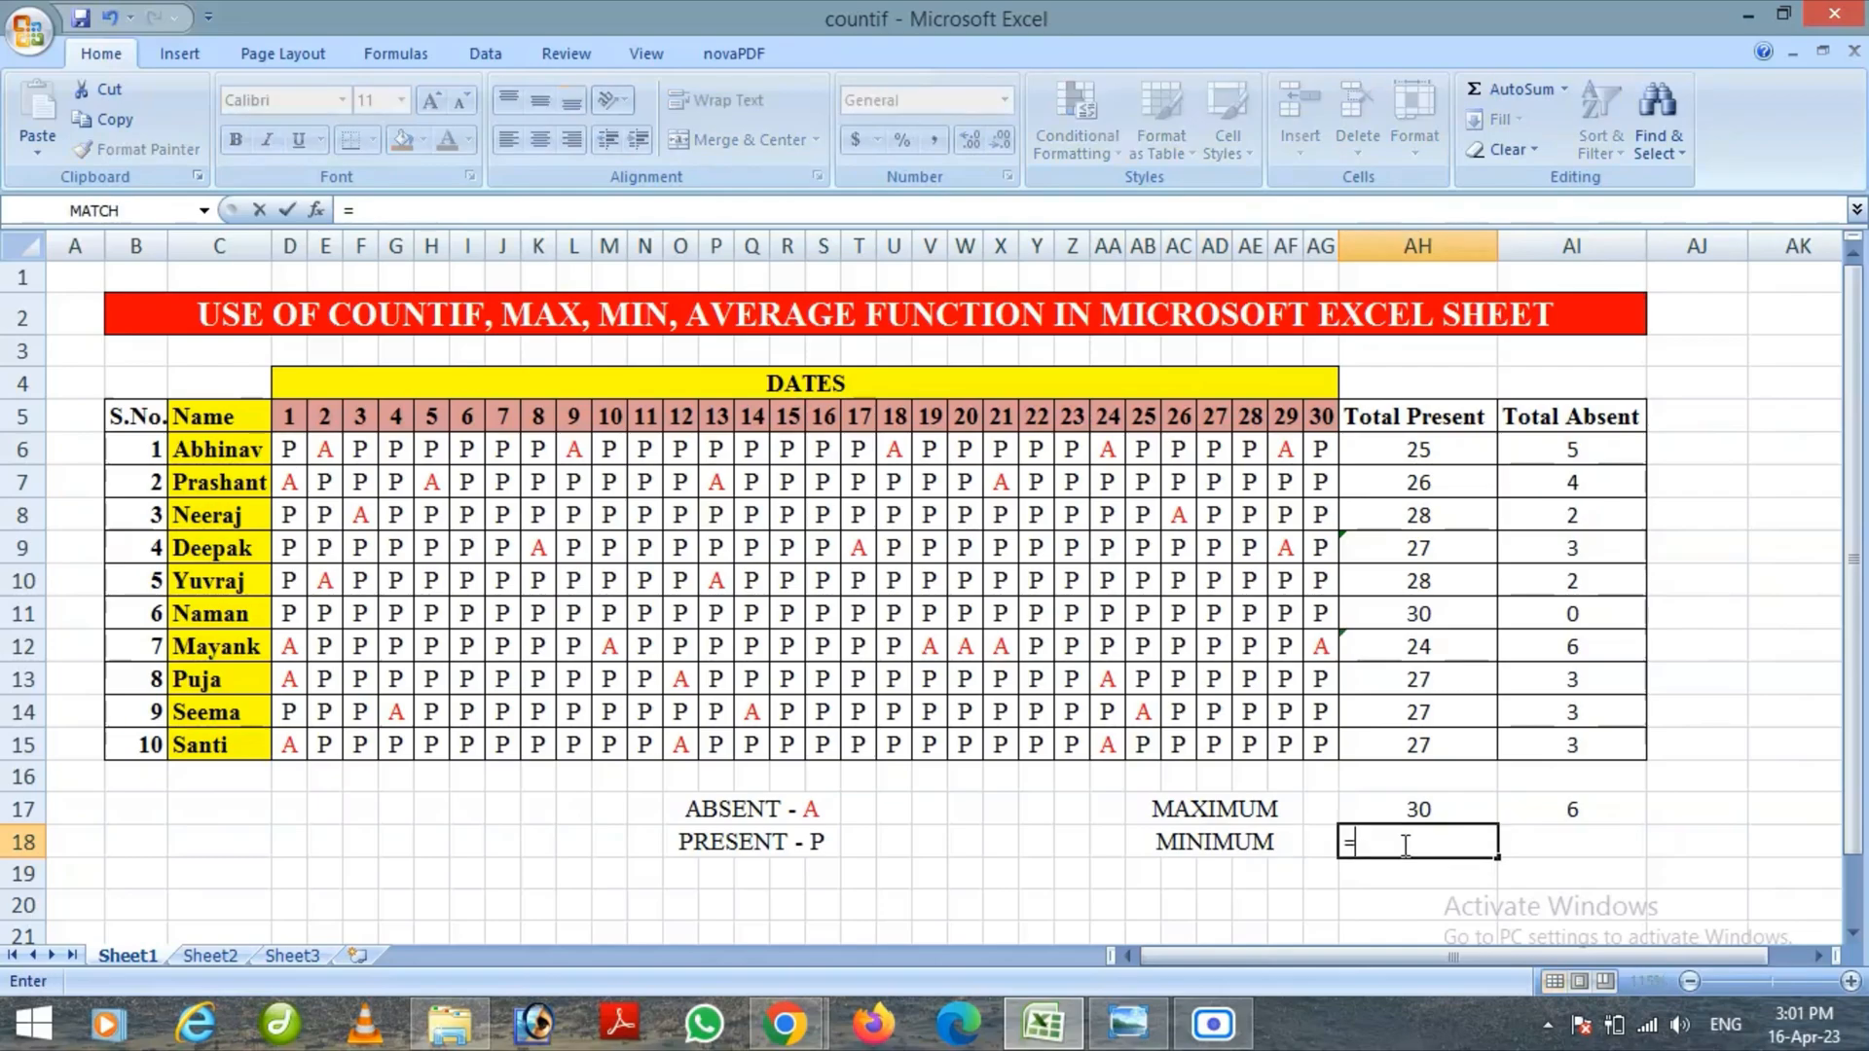
type("MI")
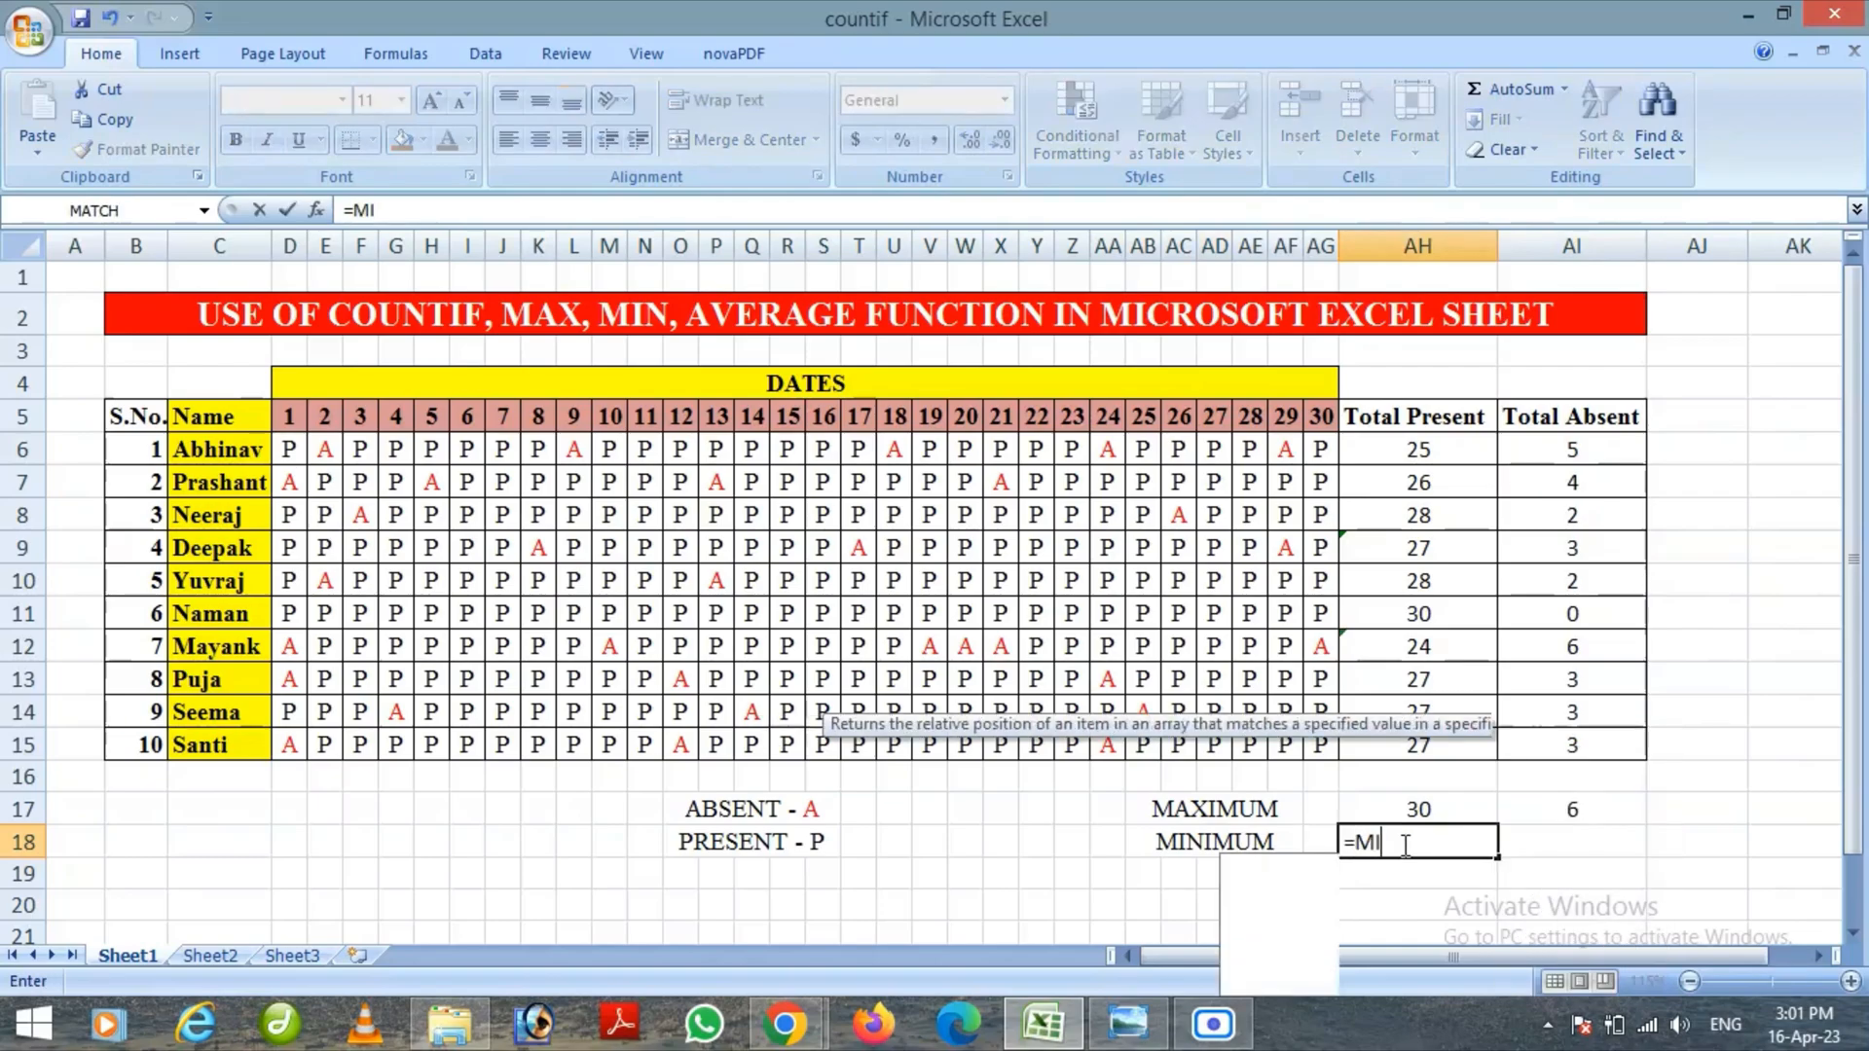
type("N")
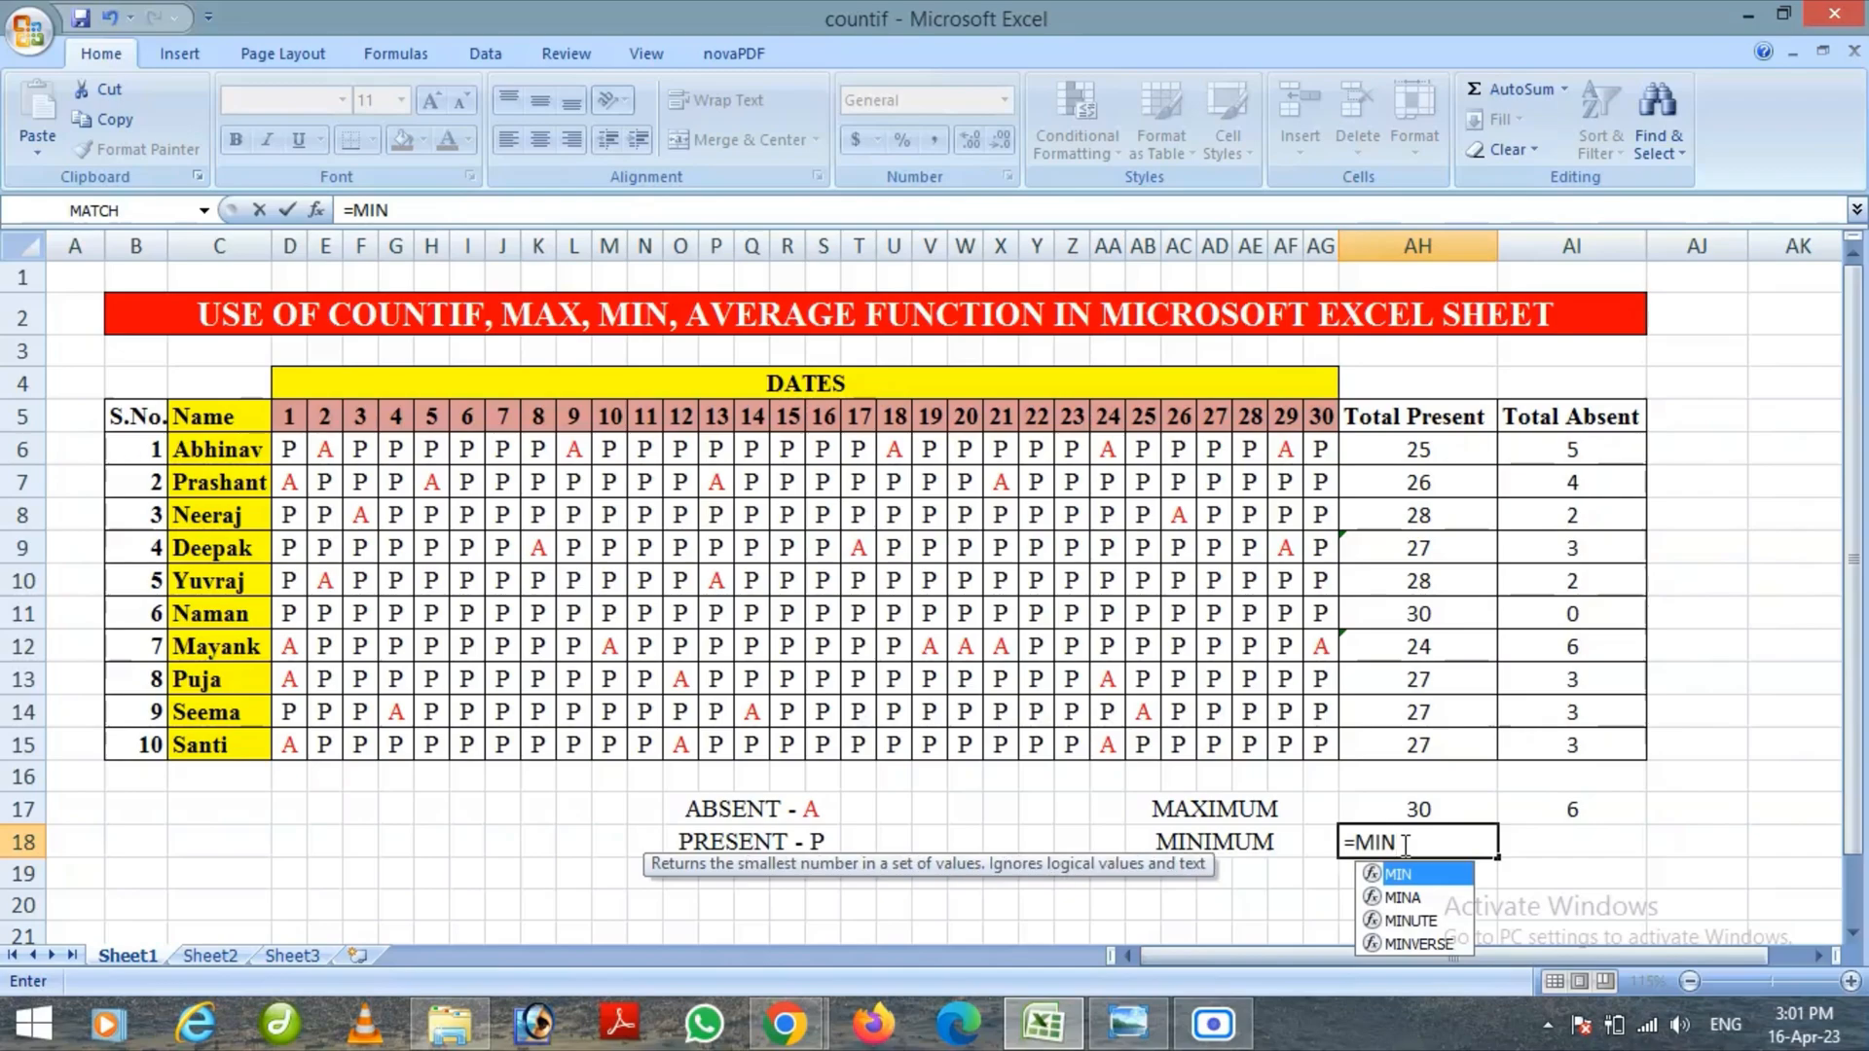
type("(")
left_click_drag(1439, 443, 1442, 742)
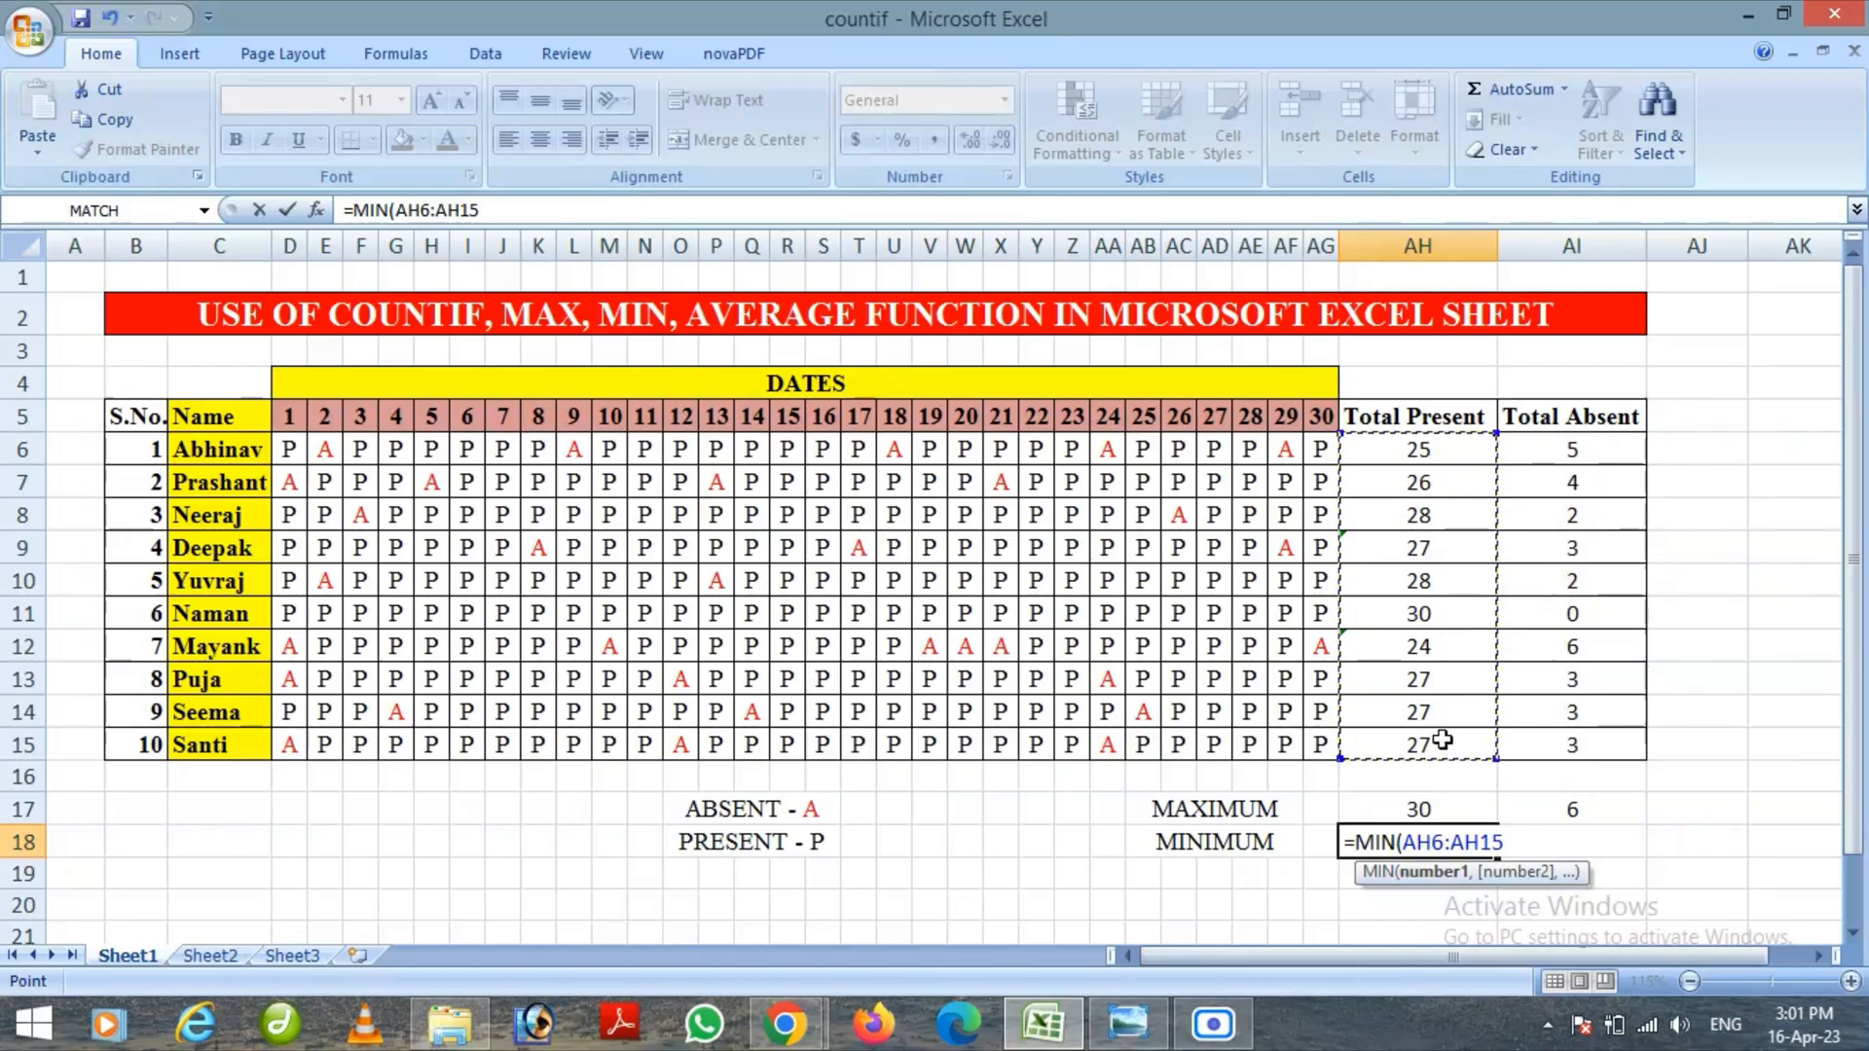
type(")")
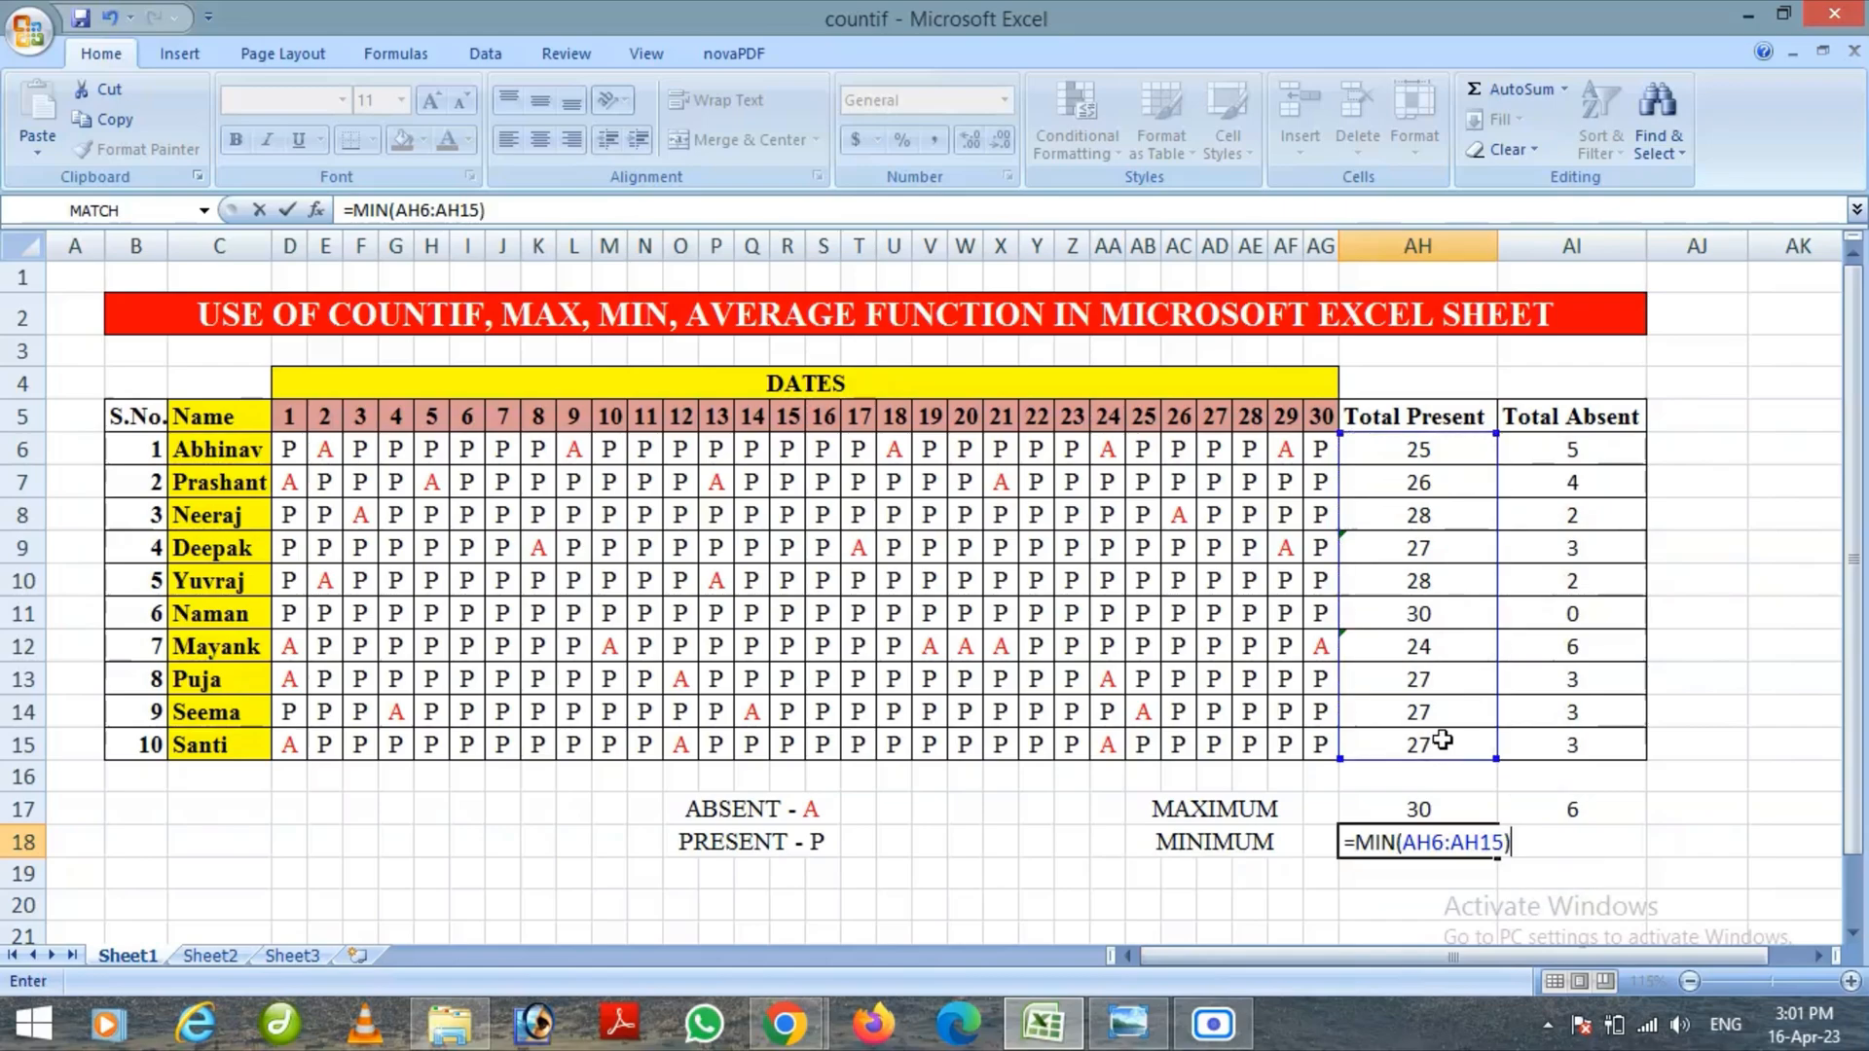
key("Return")
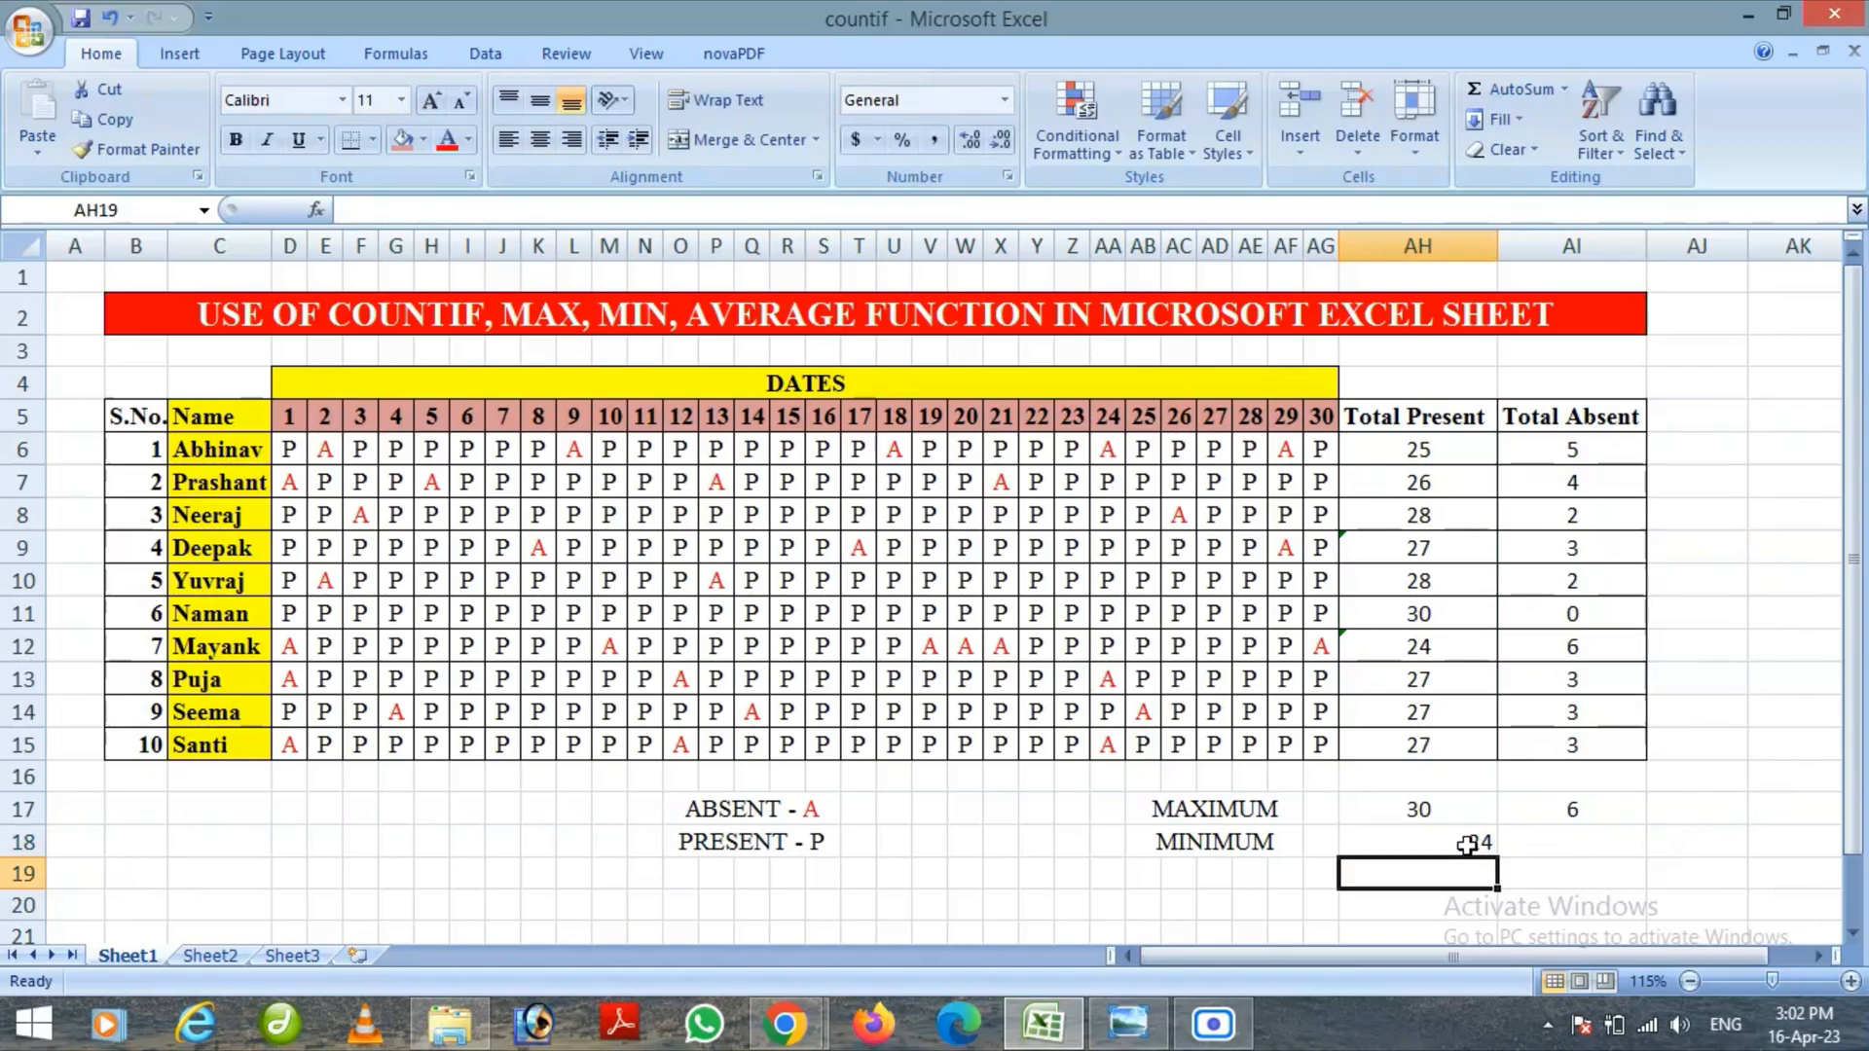
Enter =MIN(AI6:AI15) in cell AI18 to find the lowest Total Absent value
left_click(1565, 847)
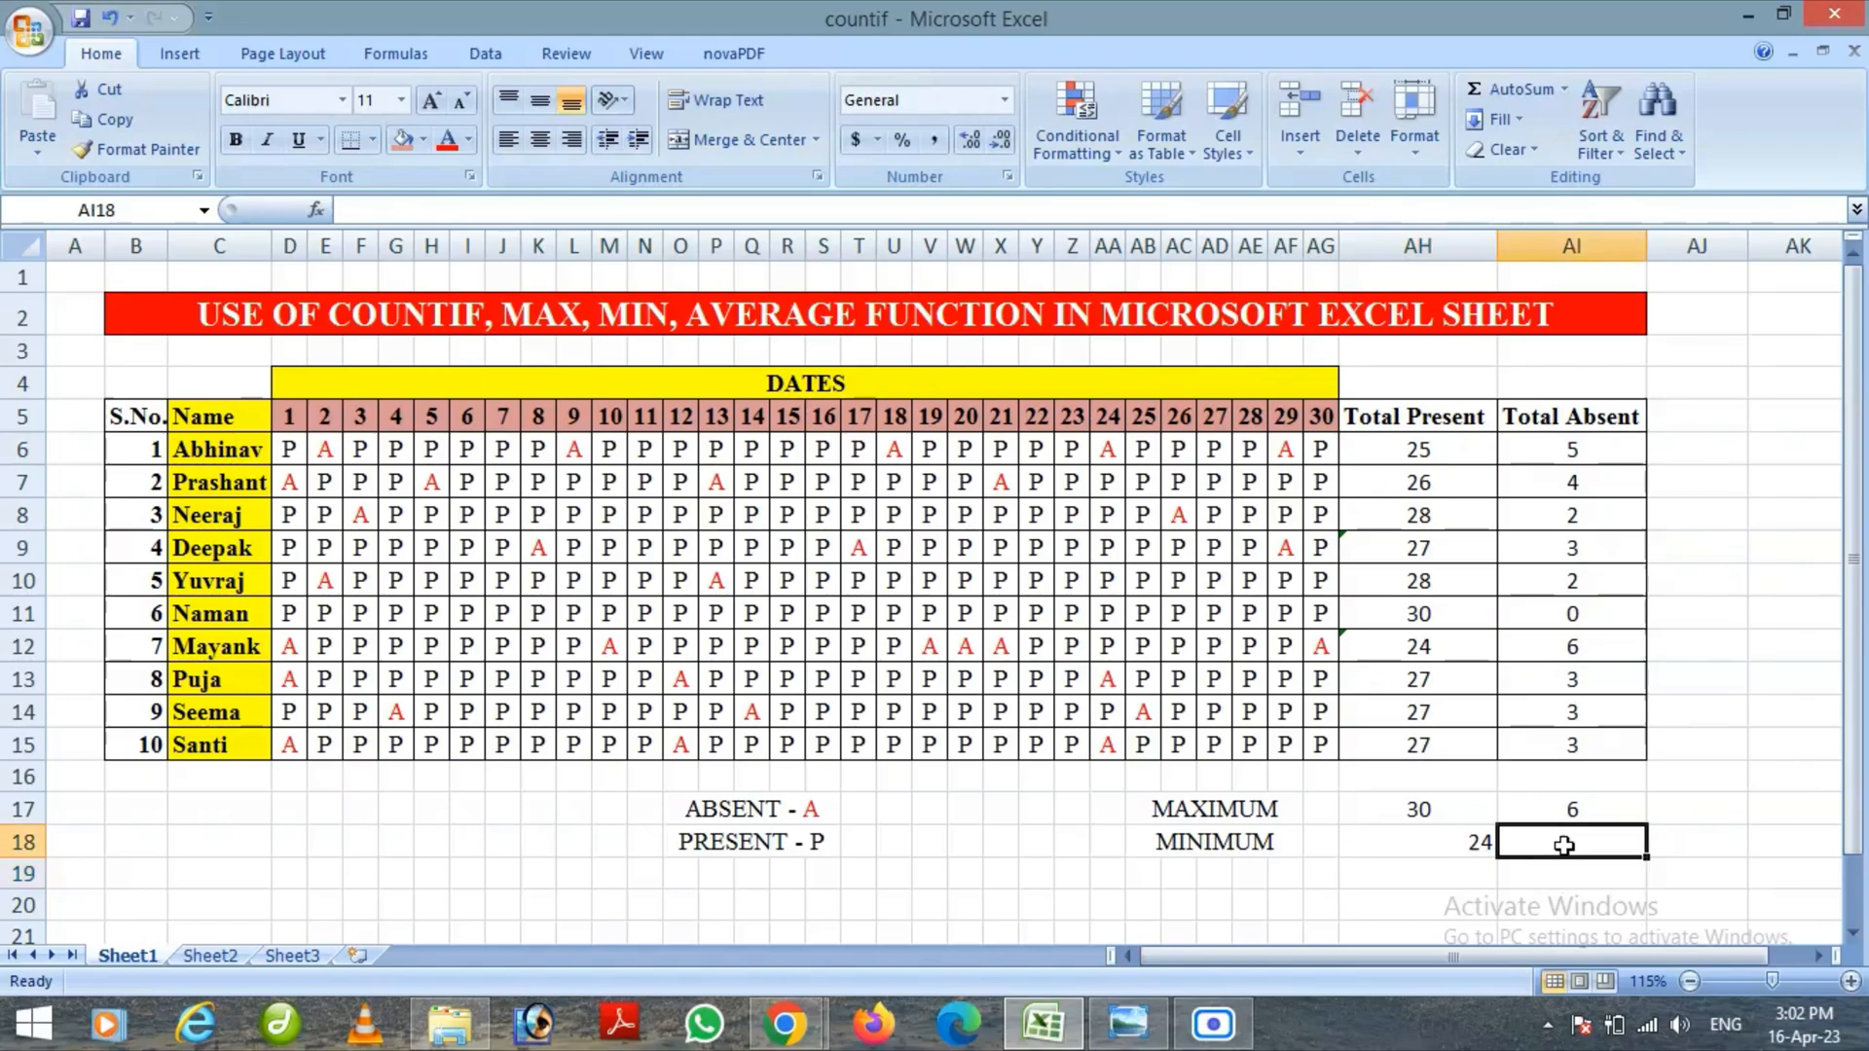
type("=")
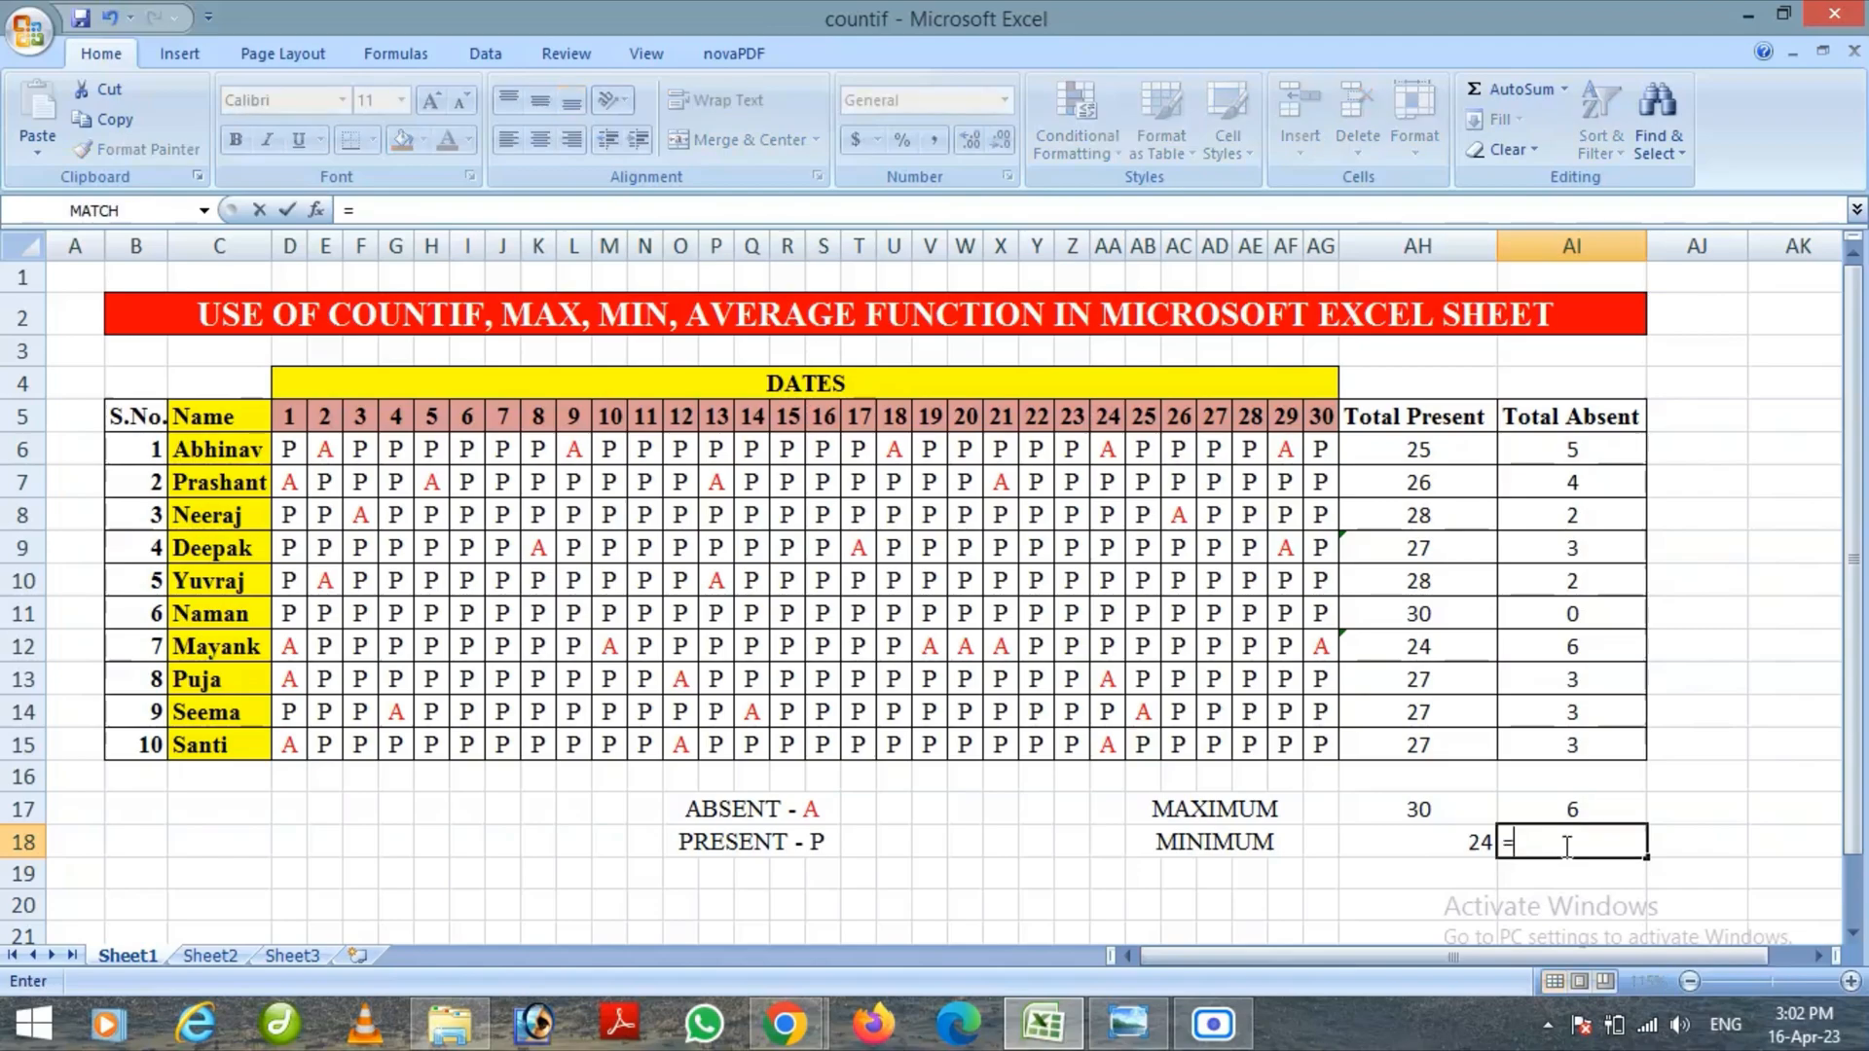
type("MIN")
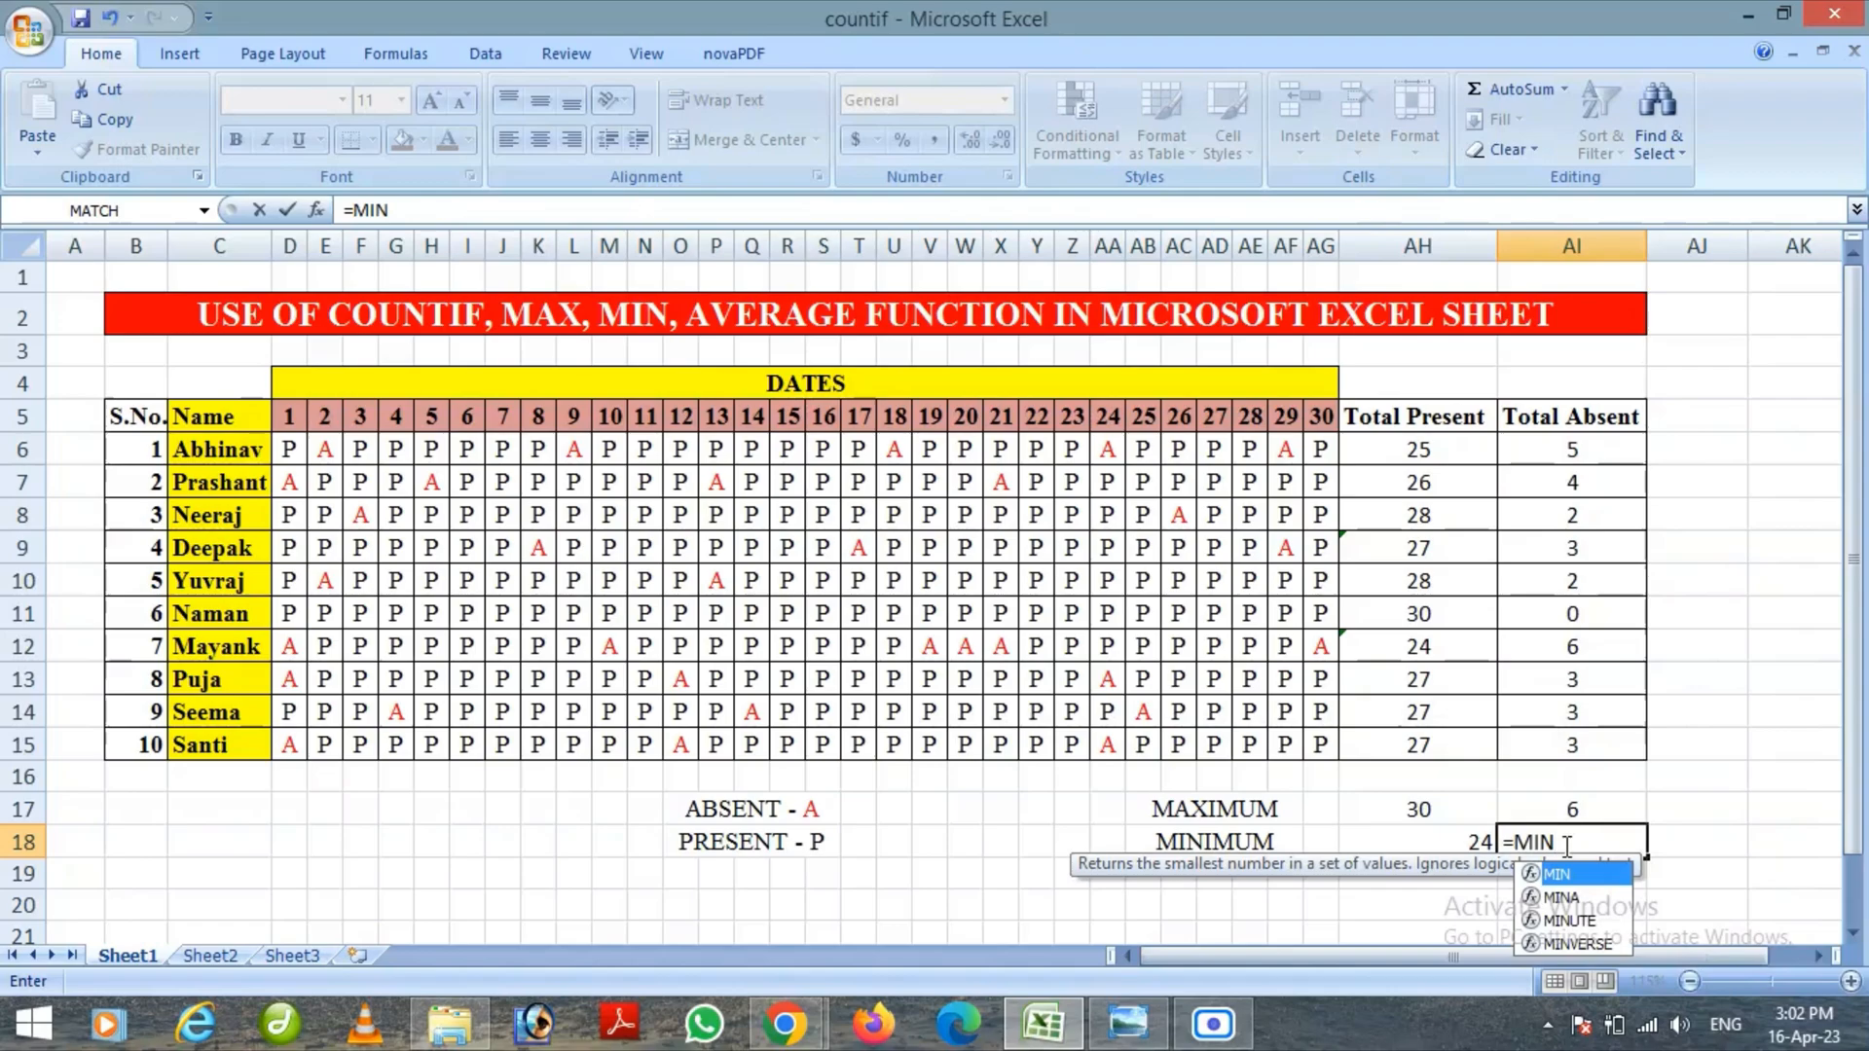
type("(")
left_click_drag(1602, 449, 1599, 749)
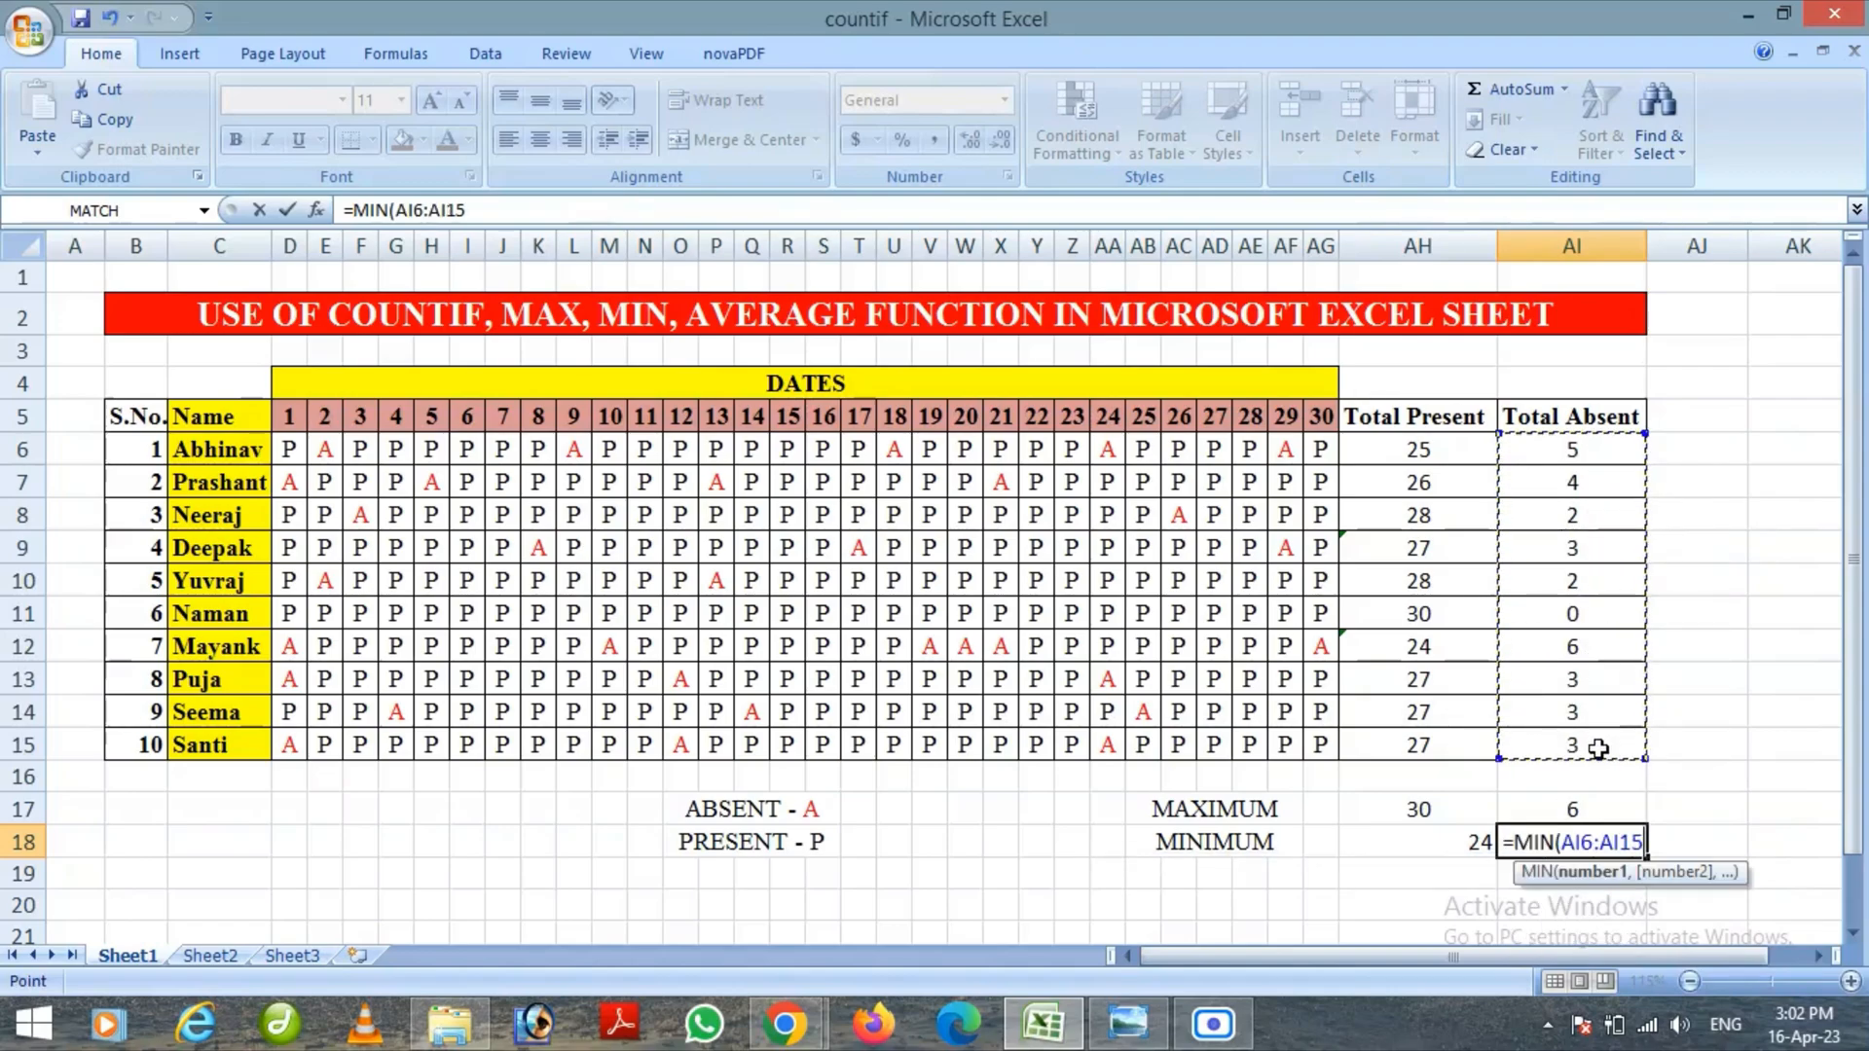
type(")")
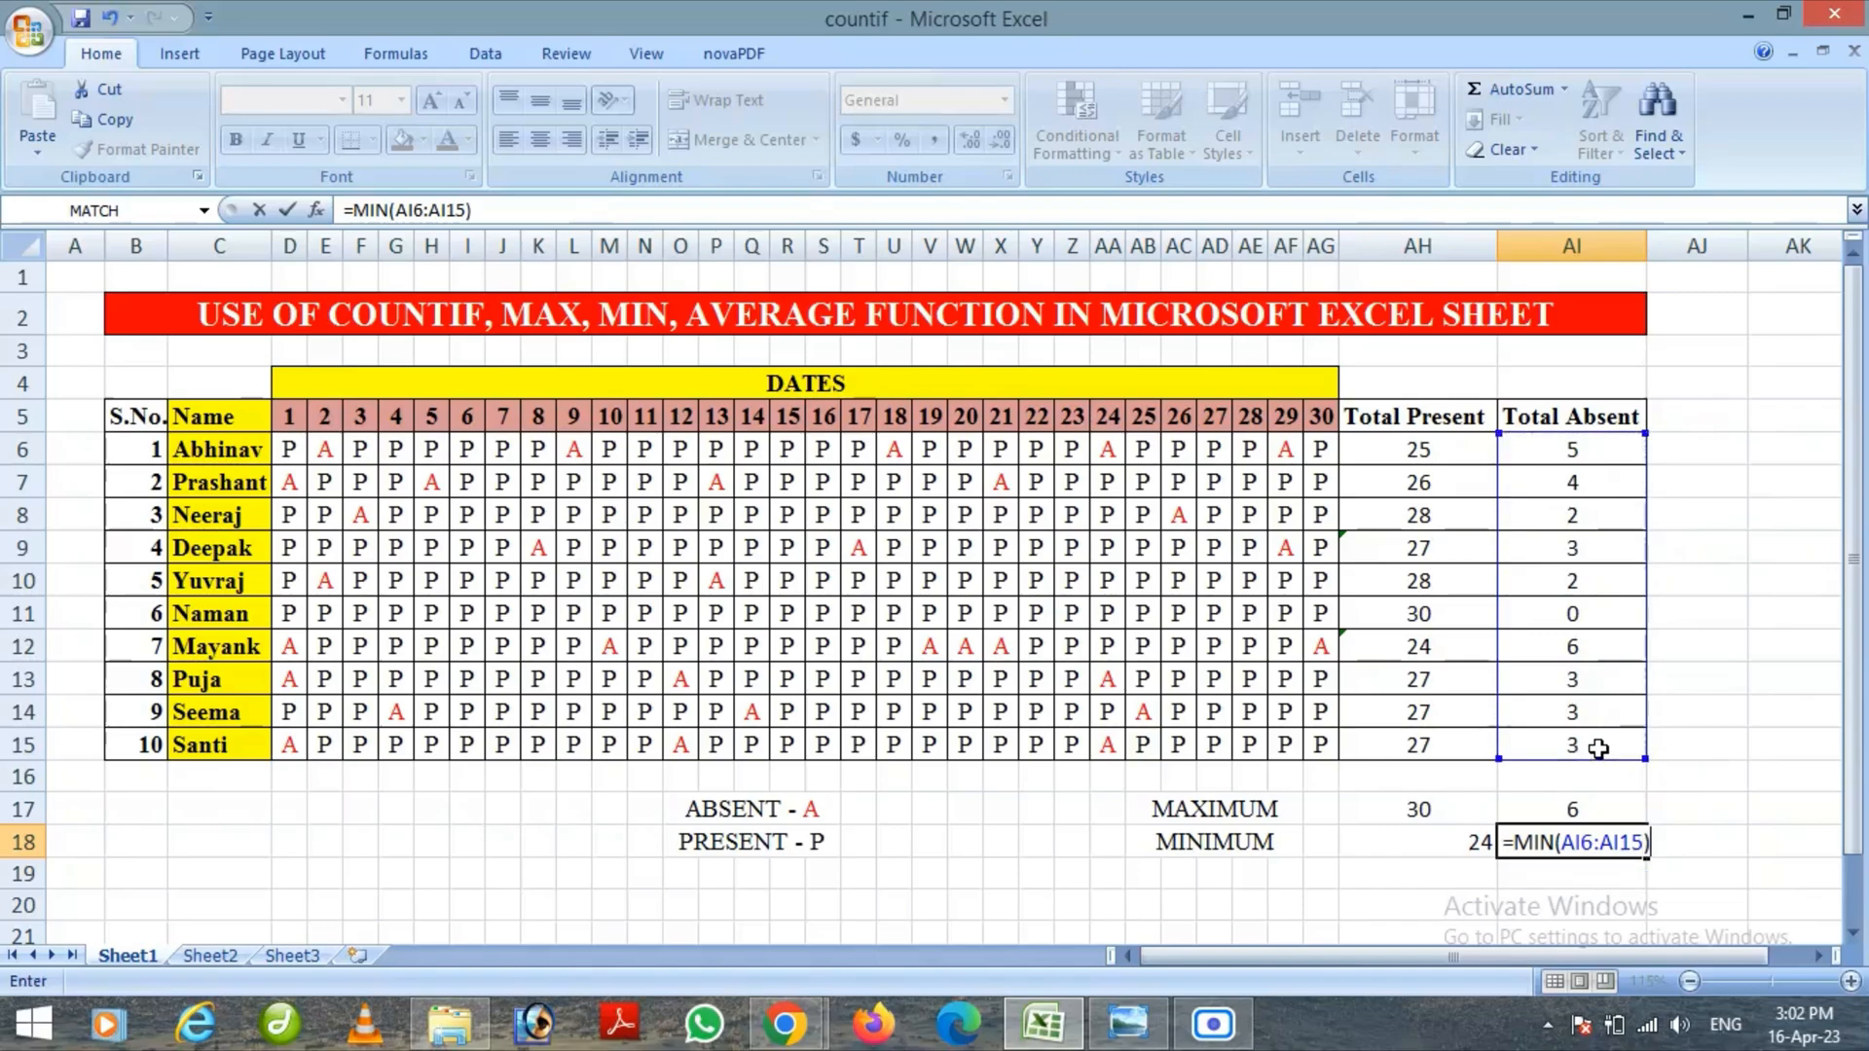
key("Return")
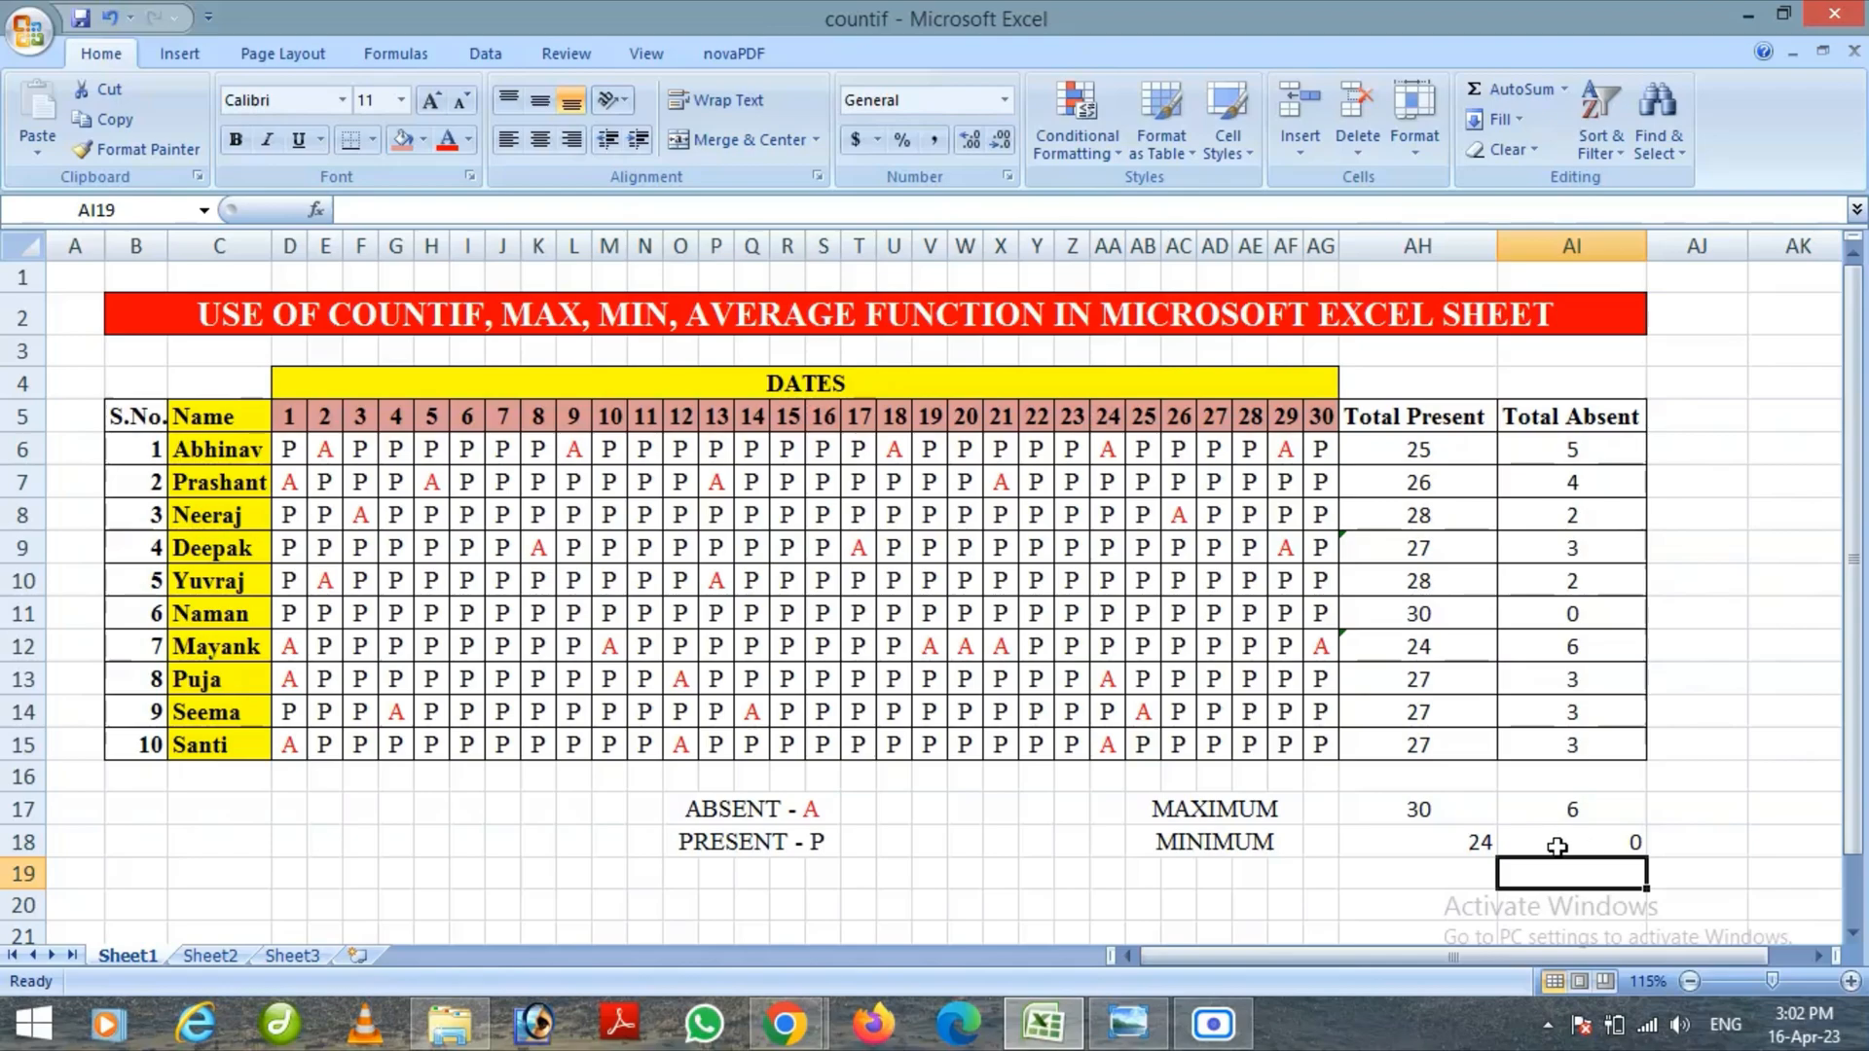
Centre-align the two minimum results in cells AH18:AI18
left_click_drag(1461, 842, 1587, 843)
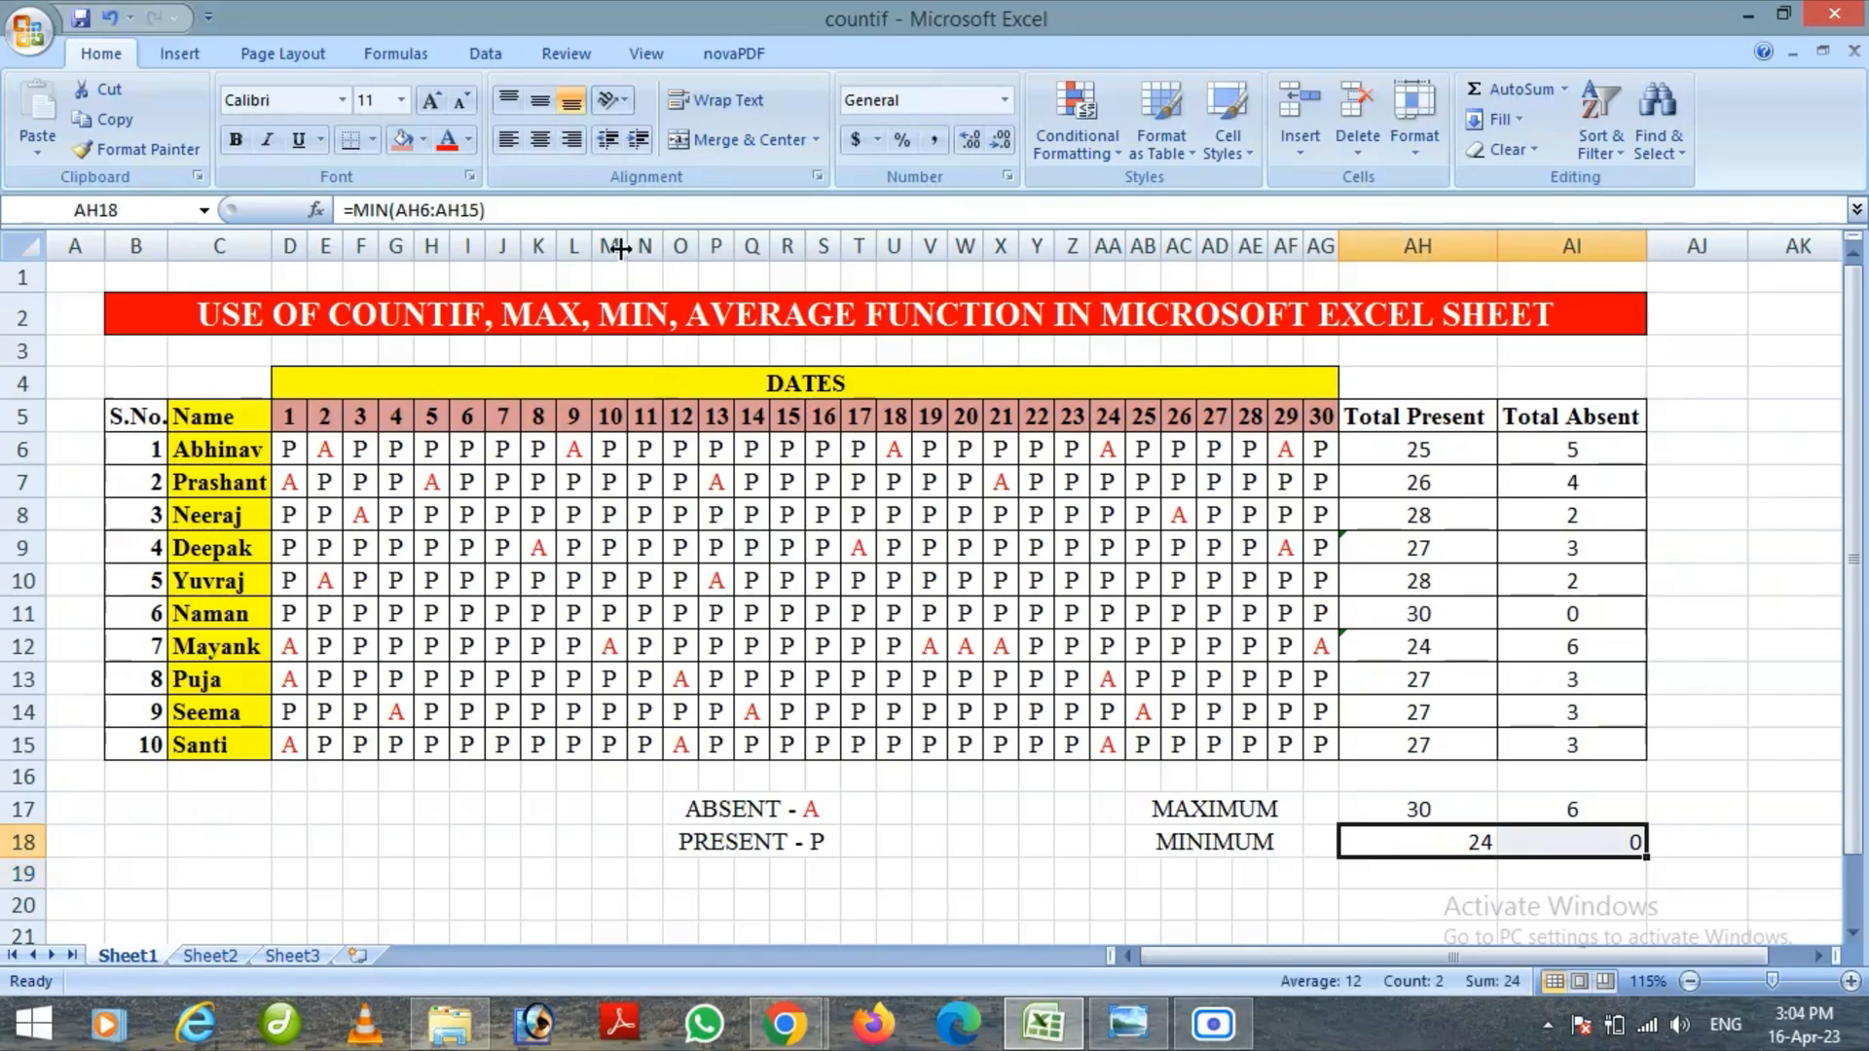
left_click(540, 140)
left_click(1152, 873)
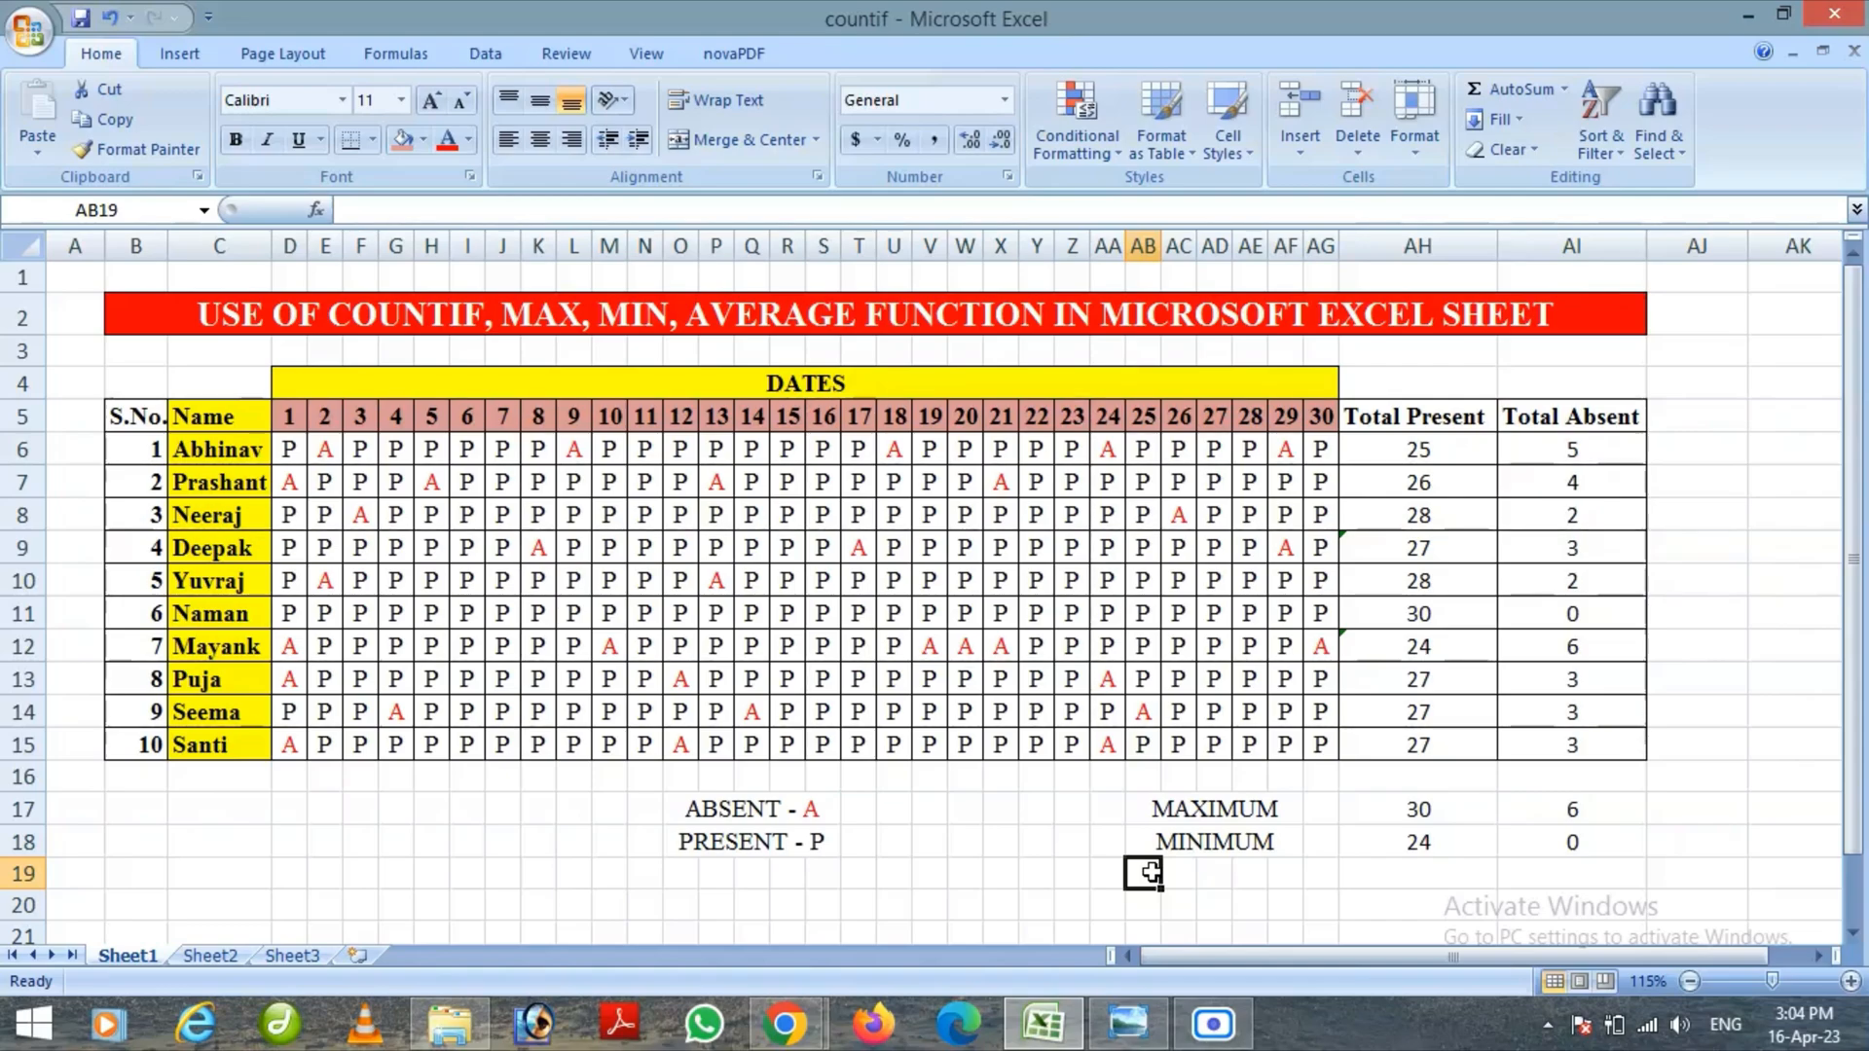
left_click_drag(1461, 457, 1451, 740)
left_click_drag(1586, 453, 1585, 751)
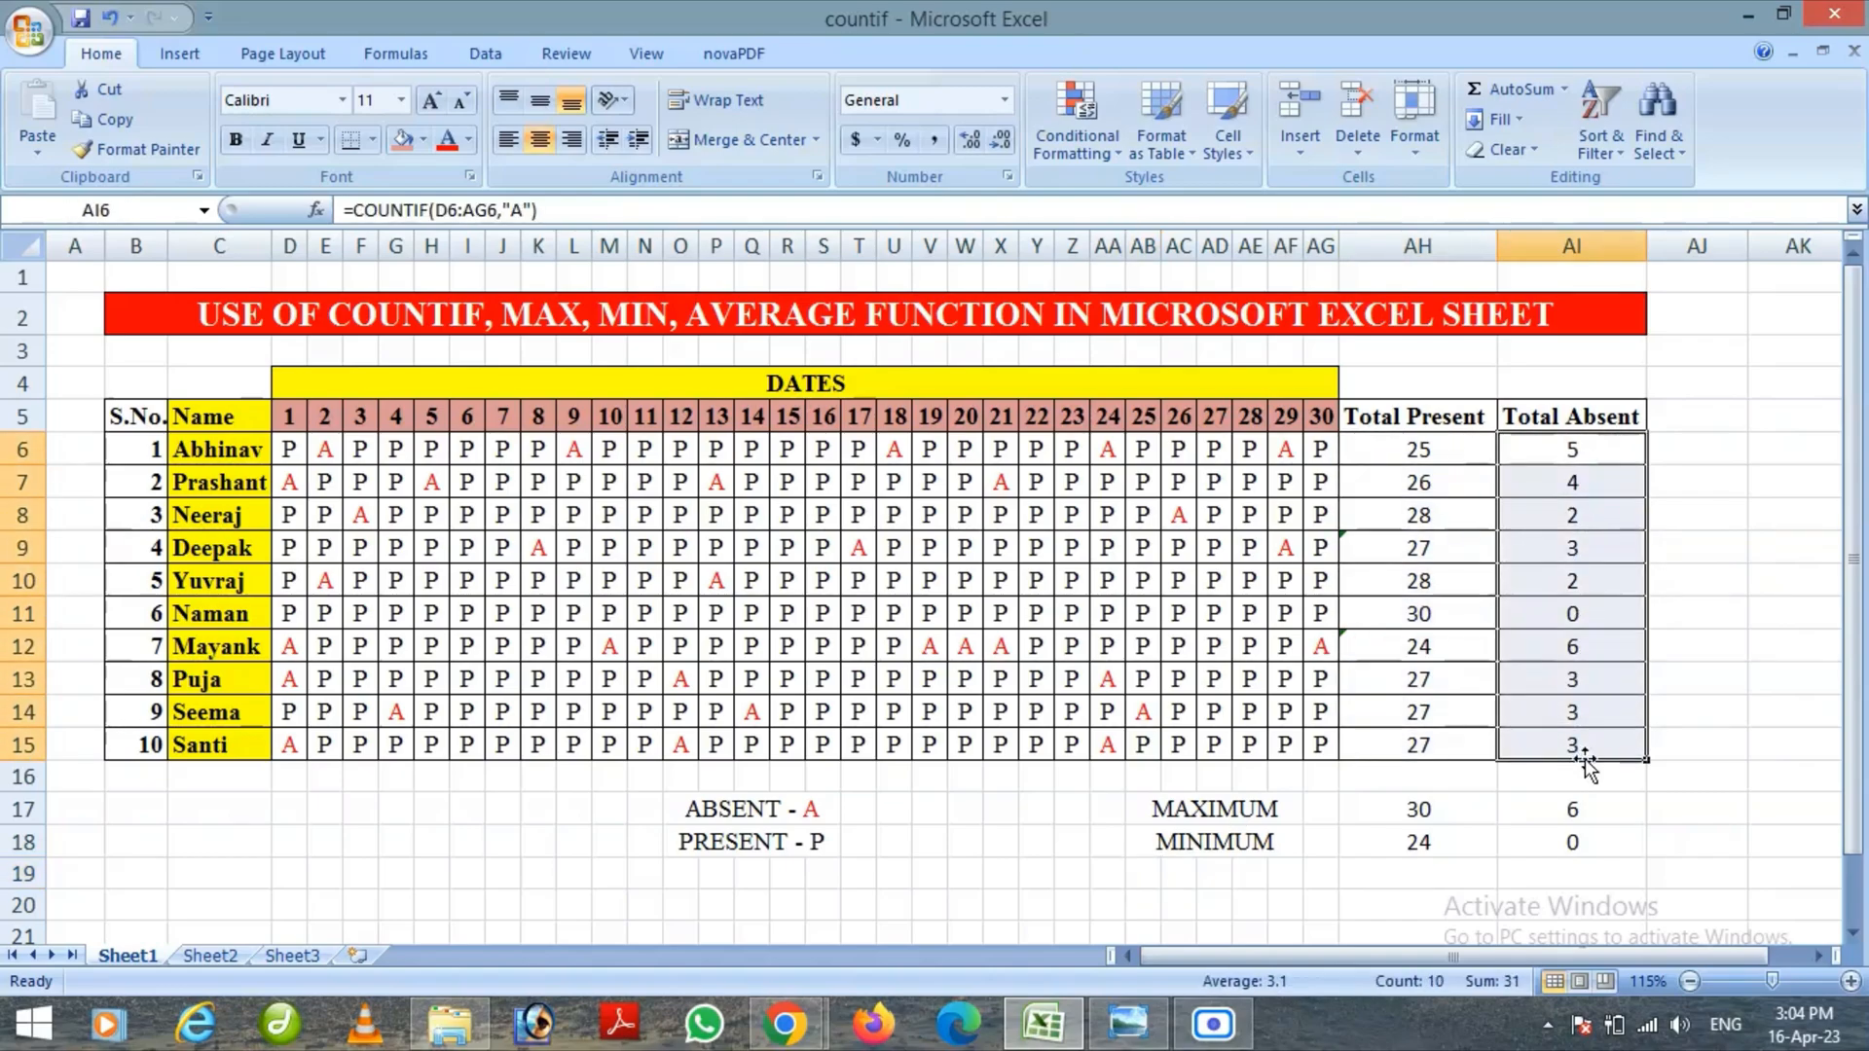
left_click(1705, 577)
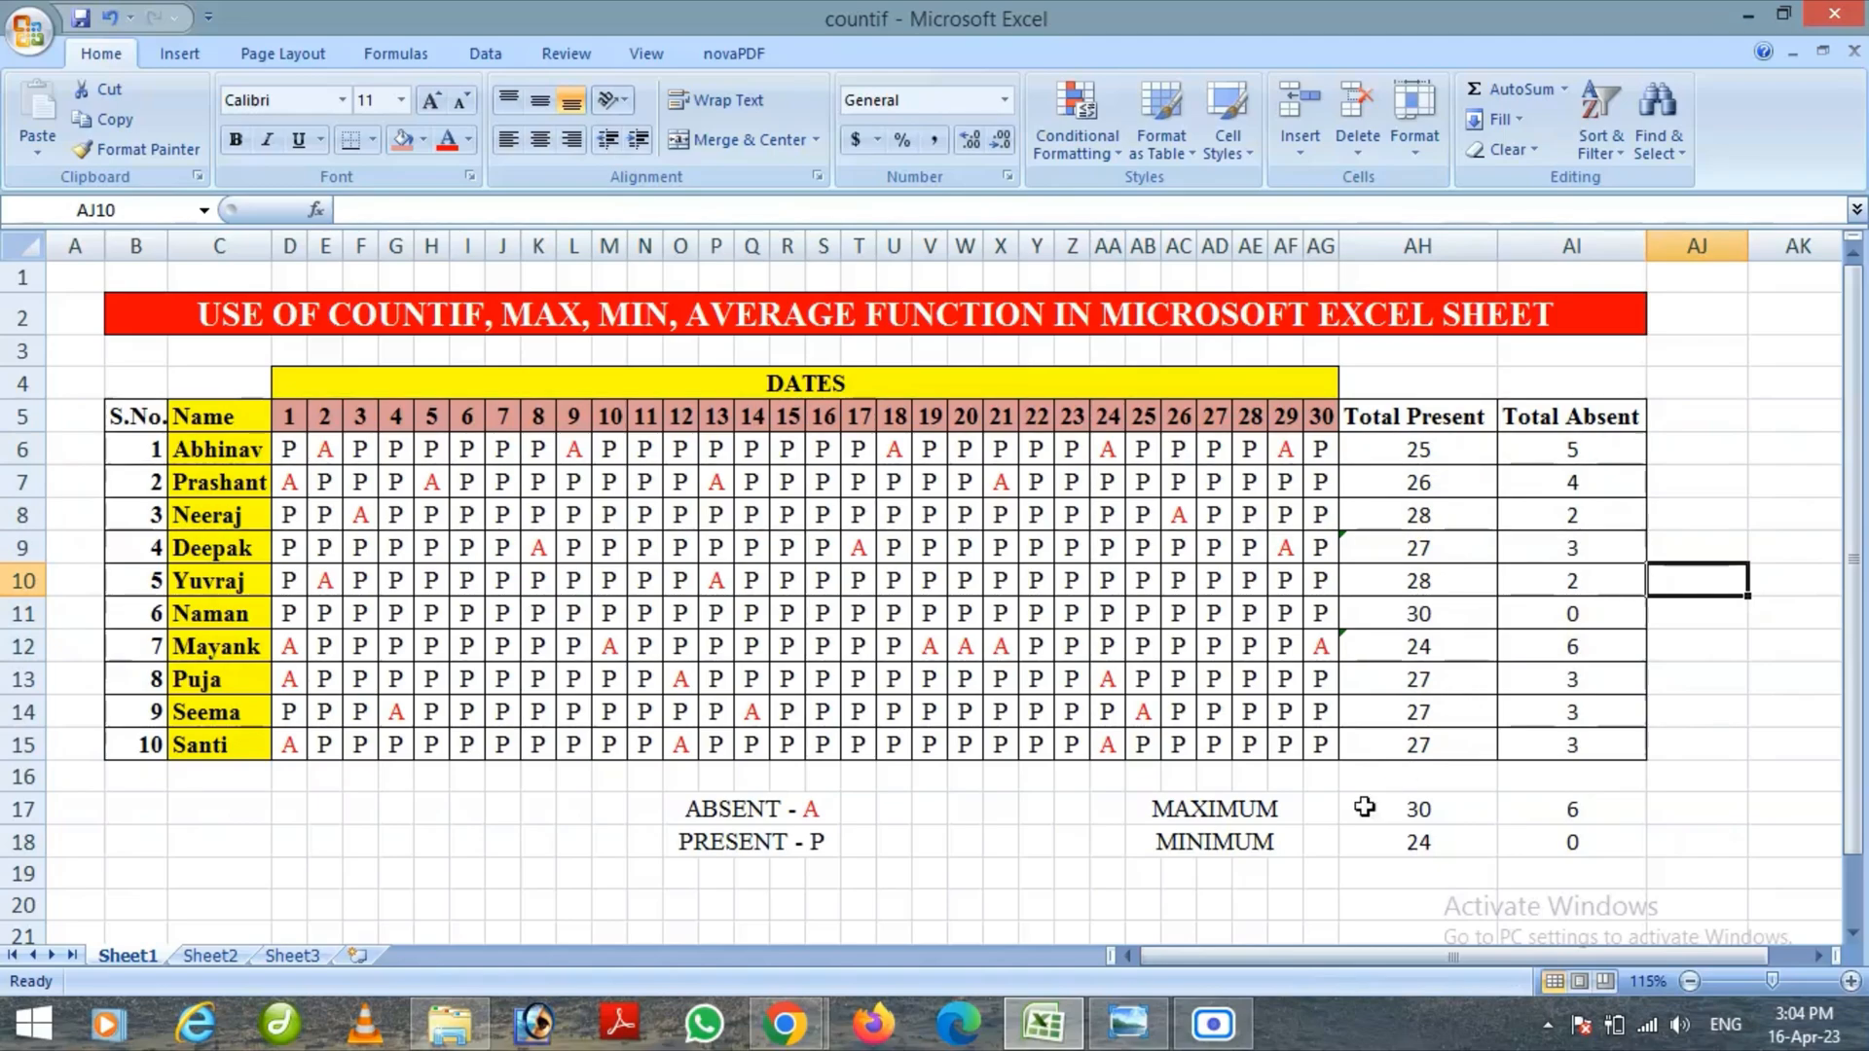
Enter the label AVERAGE in cell AD19 under the MINIMUM label
left_click(1207, 869)
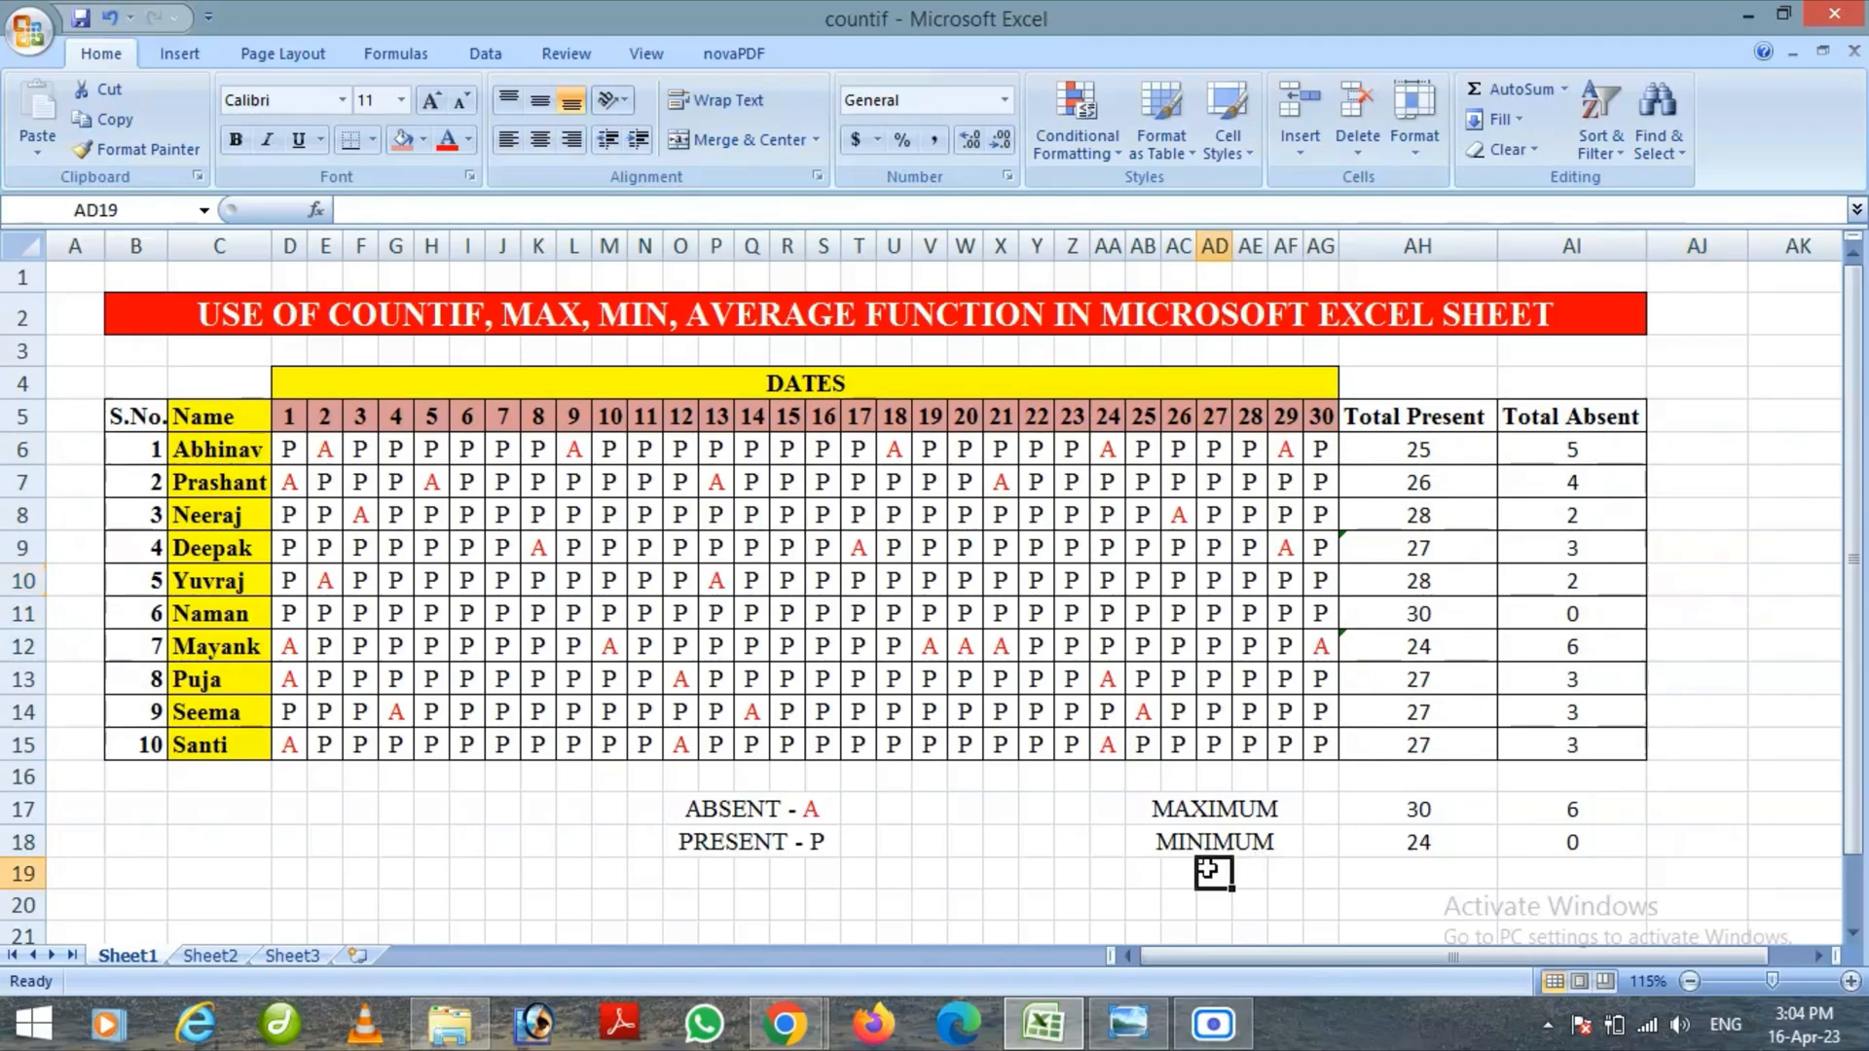
type("AV")
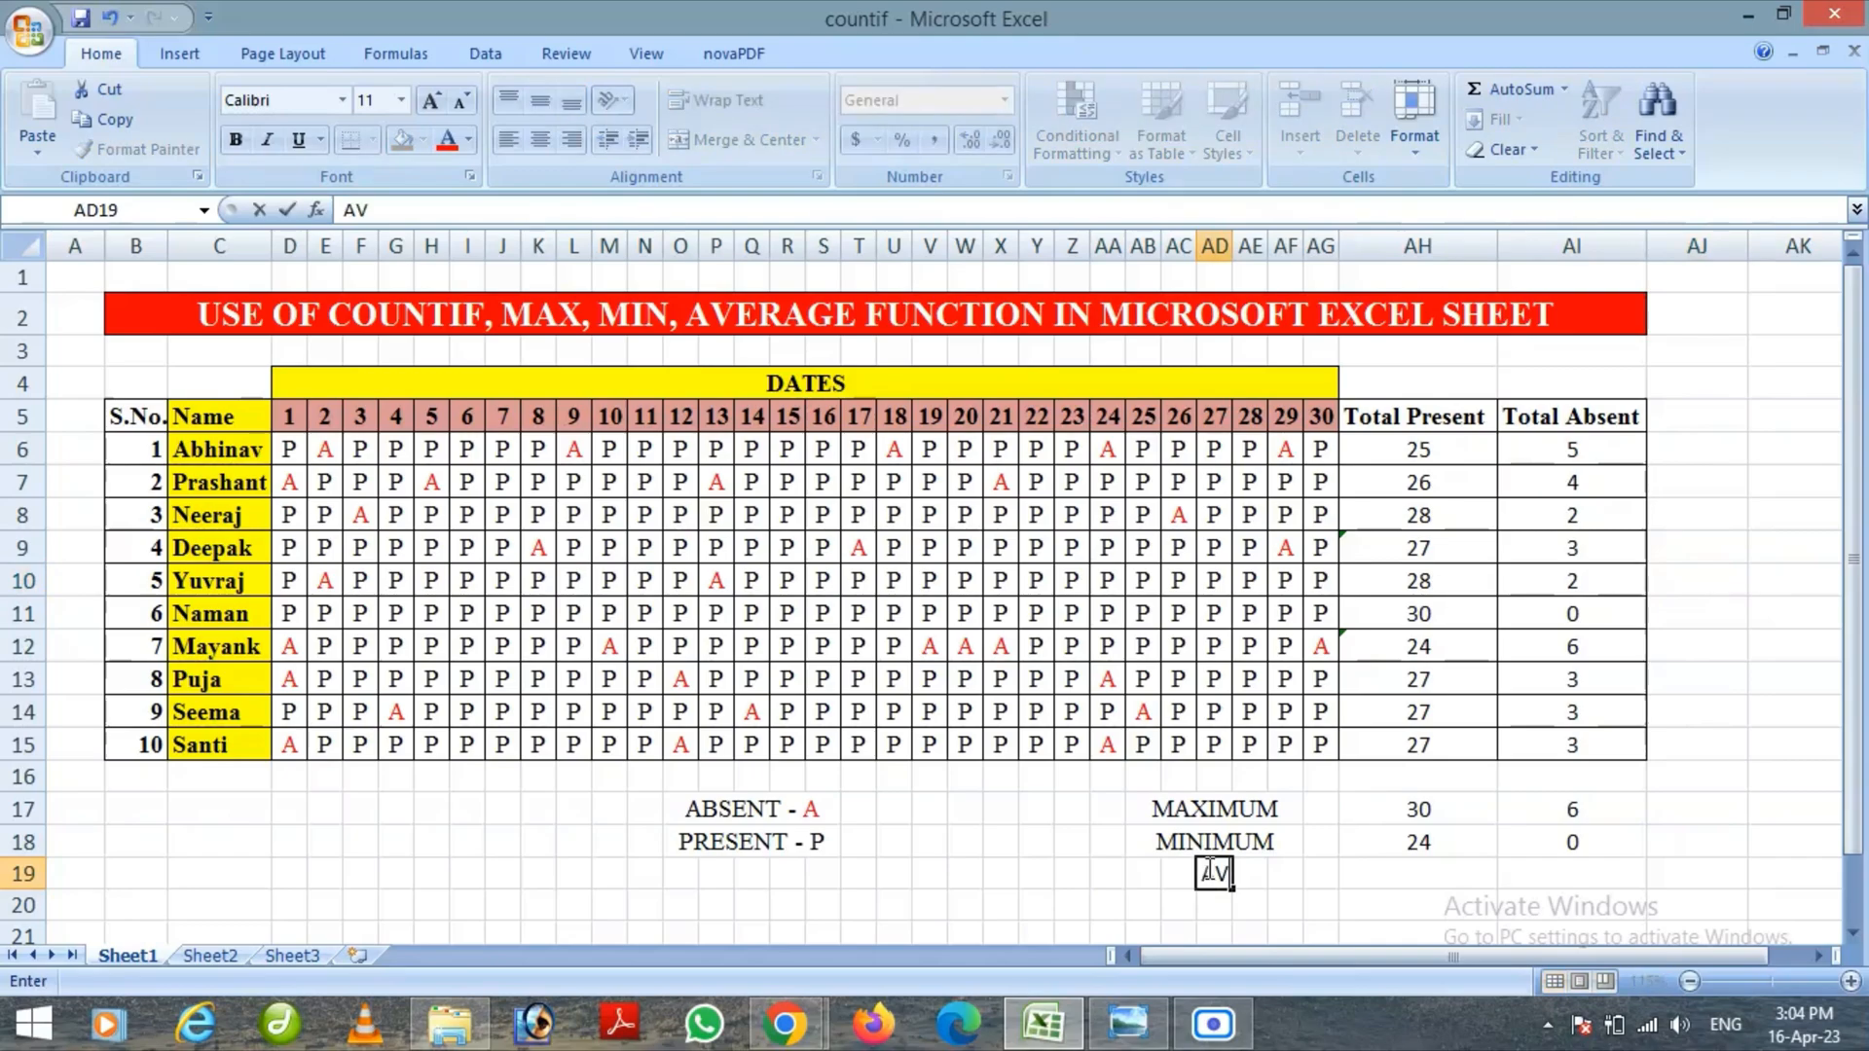
type("ERAGE")
Enter =AVERAGE(AH6:AH15) in cell AH19 to calculate the average of the Total Present values
left_click(1412, 878)
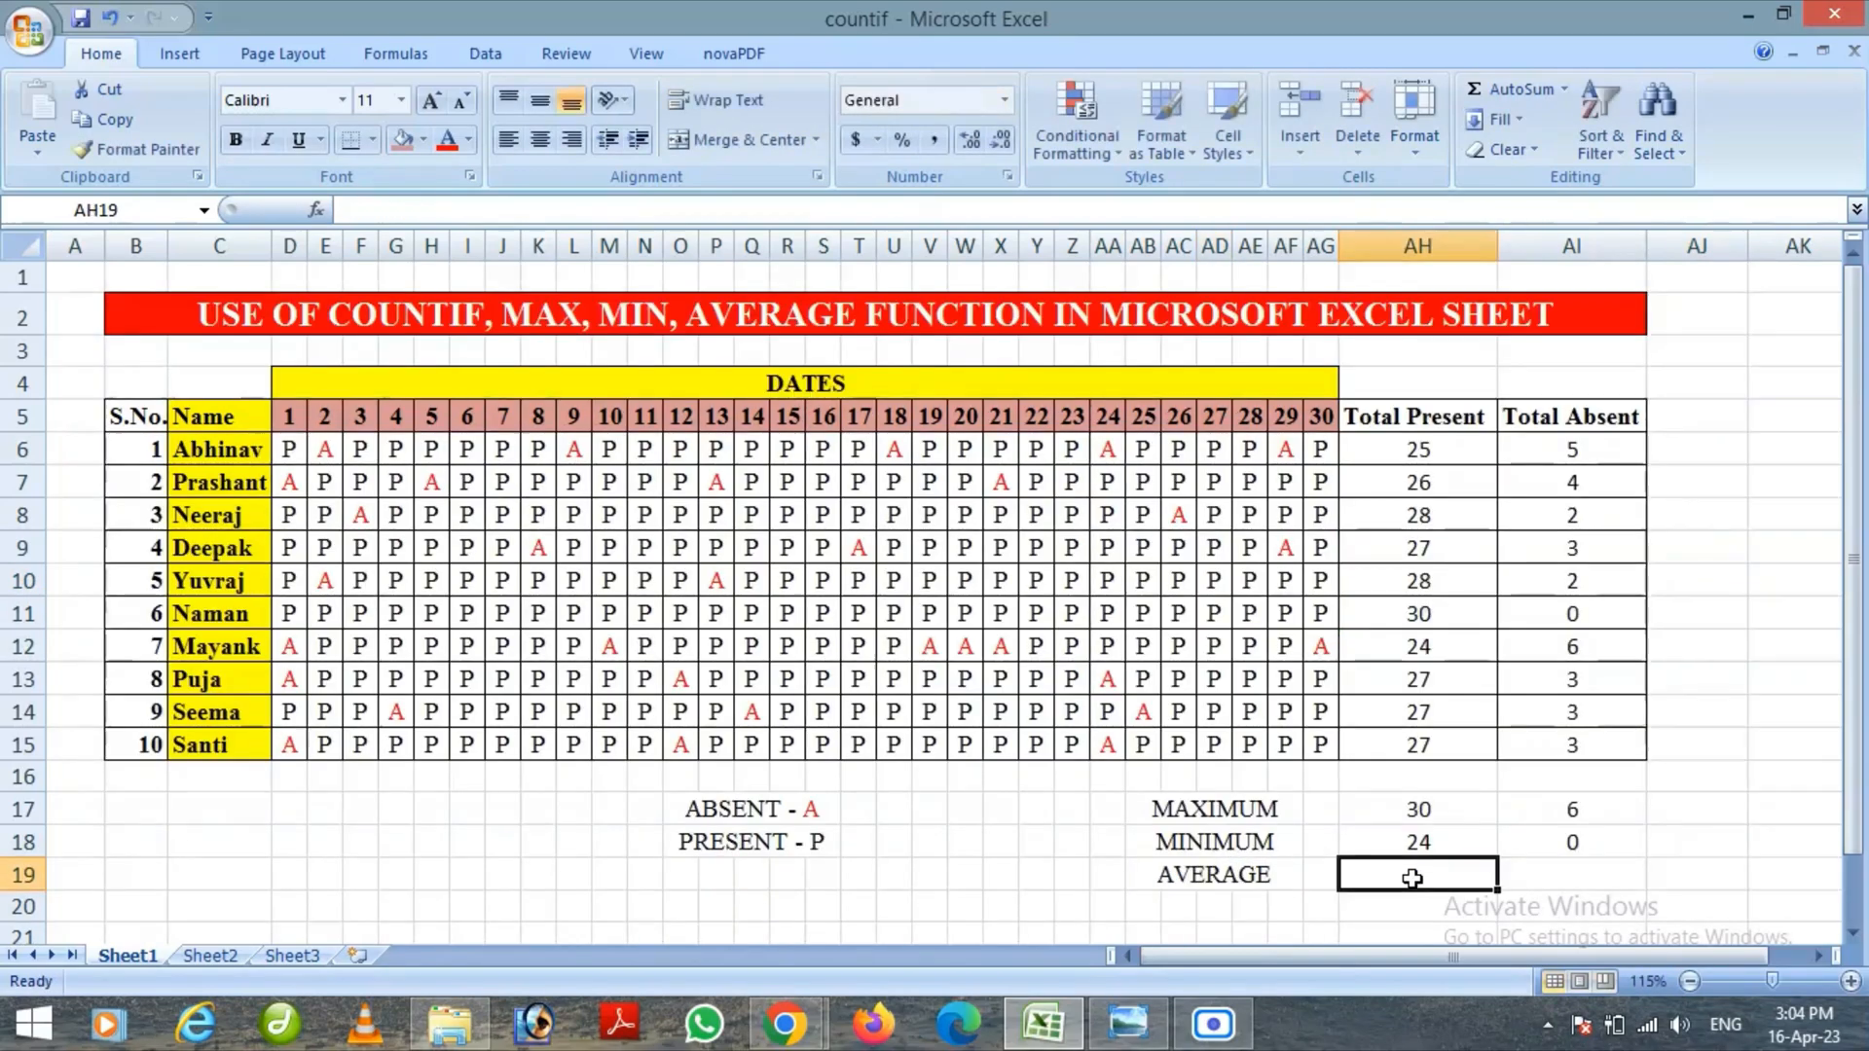
type("=")
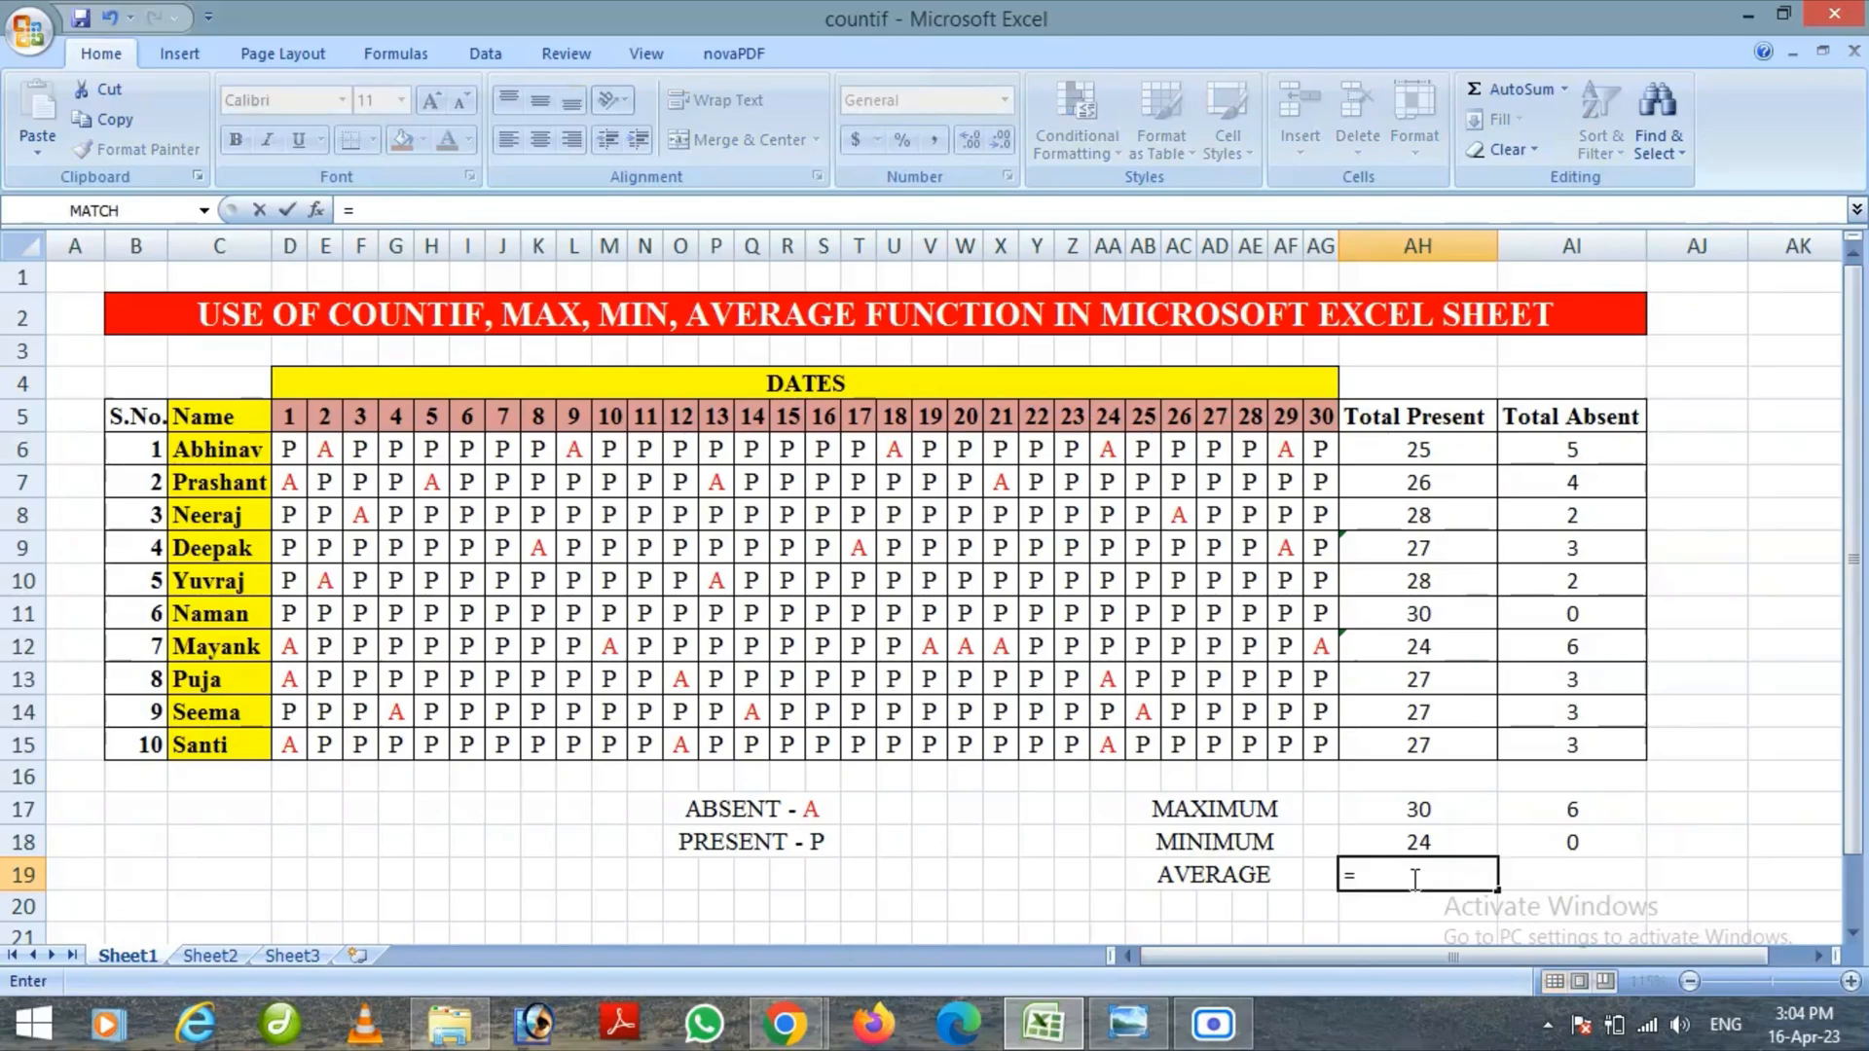
type("AVE")
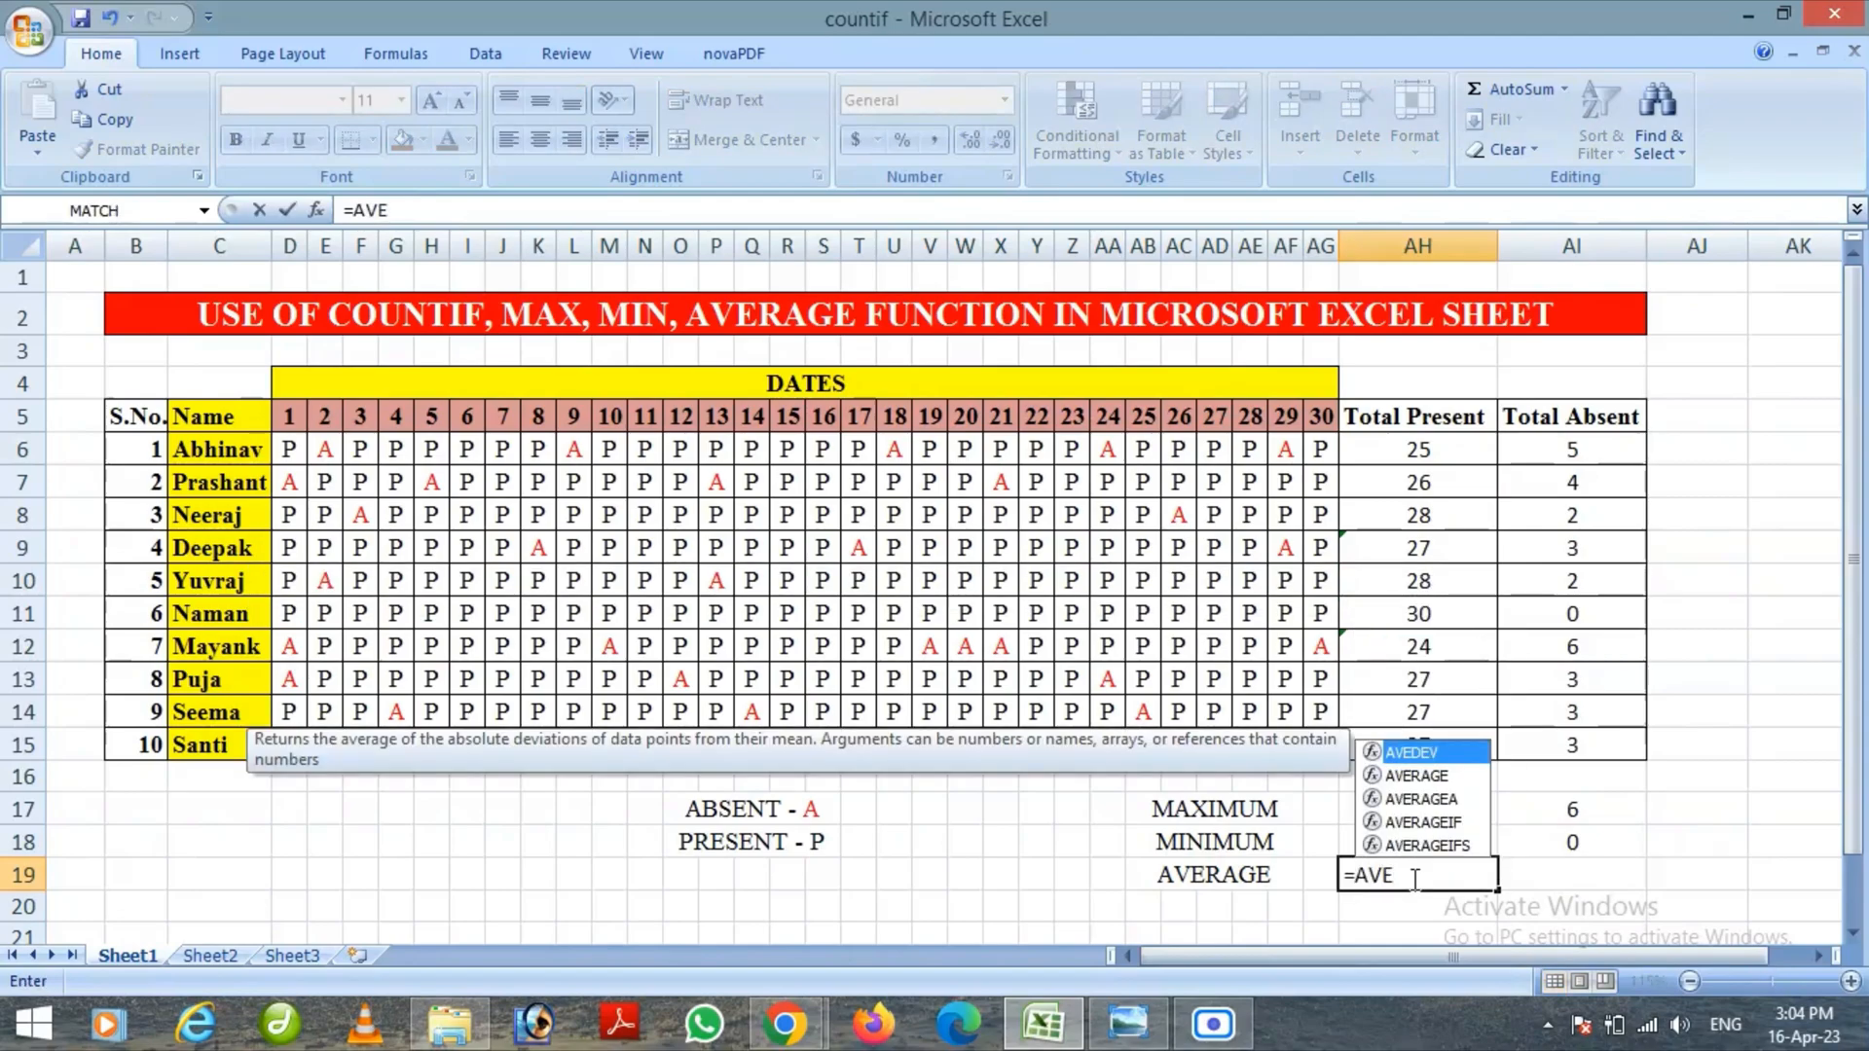
double_click(1444, 779)
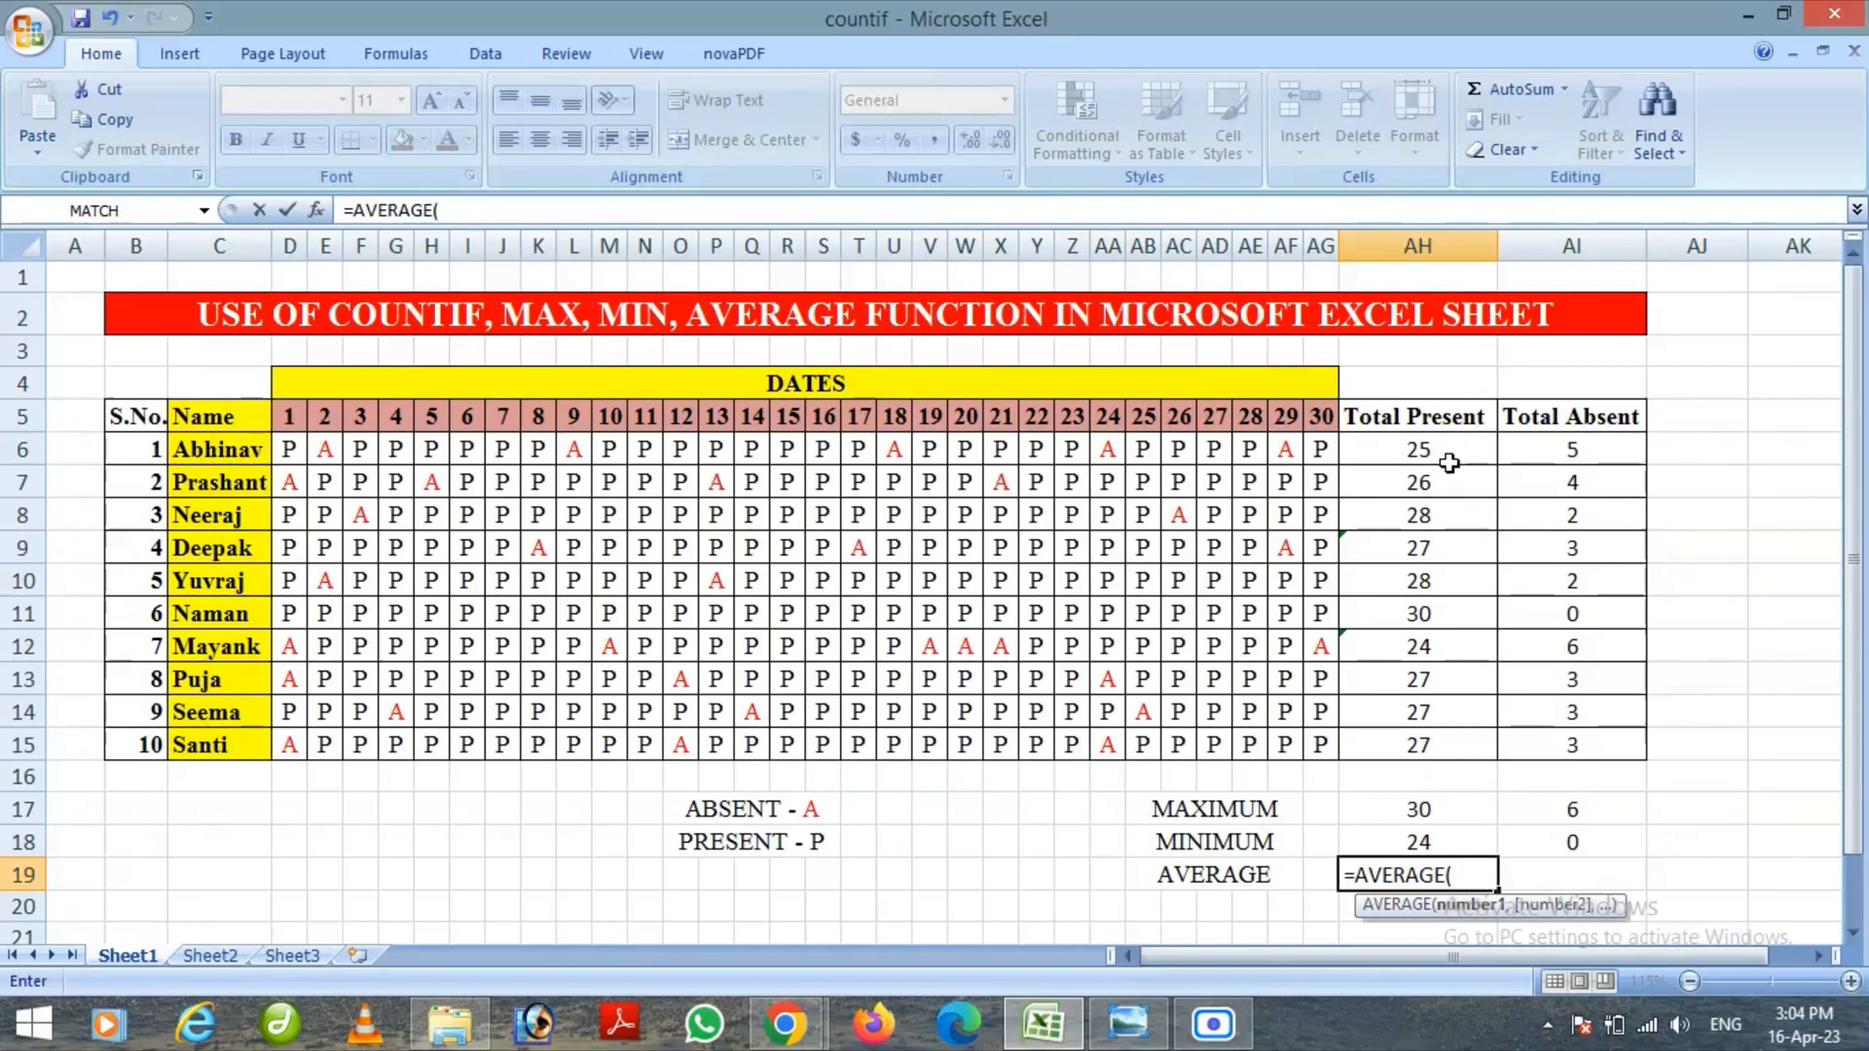
left_click(1449, 451)
left_click_drag(1450, 451, 1454, 741)
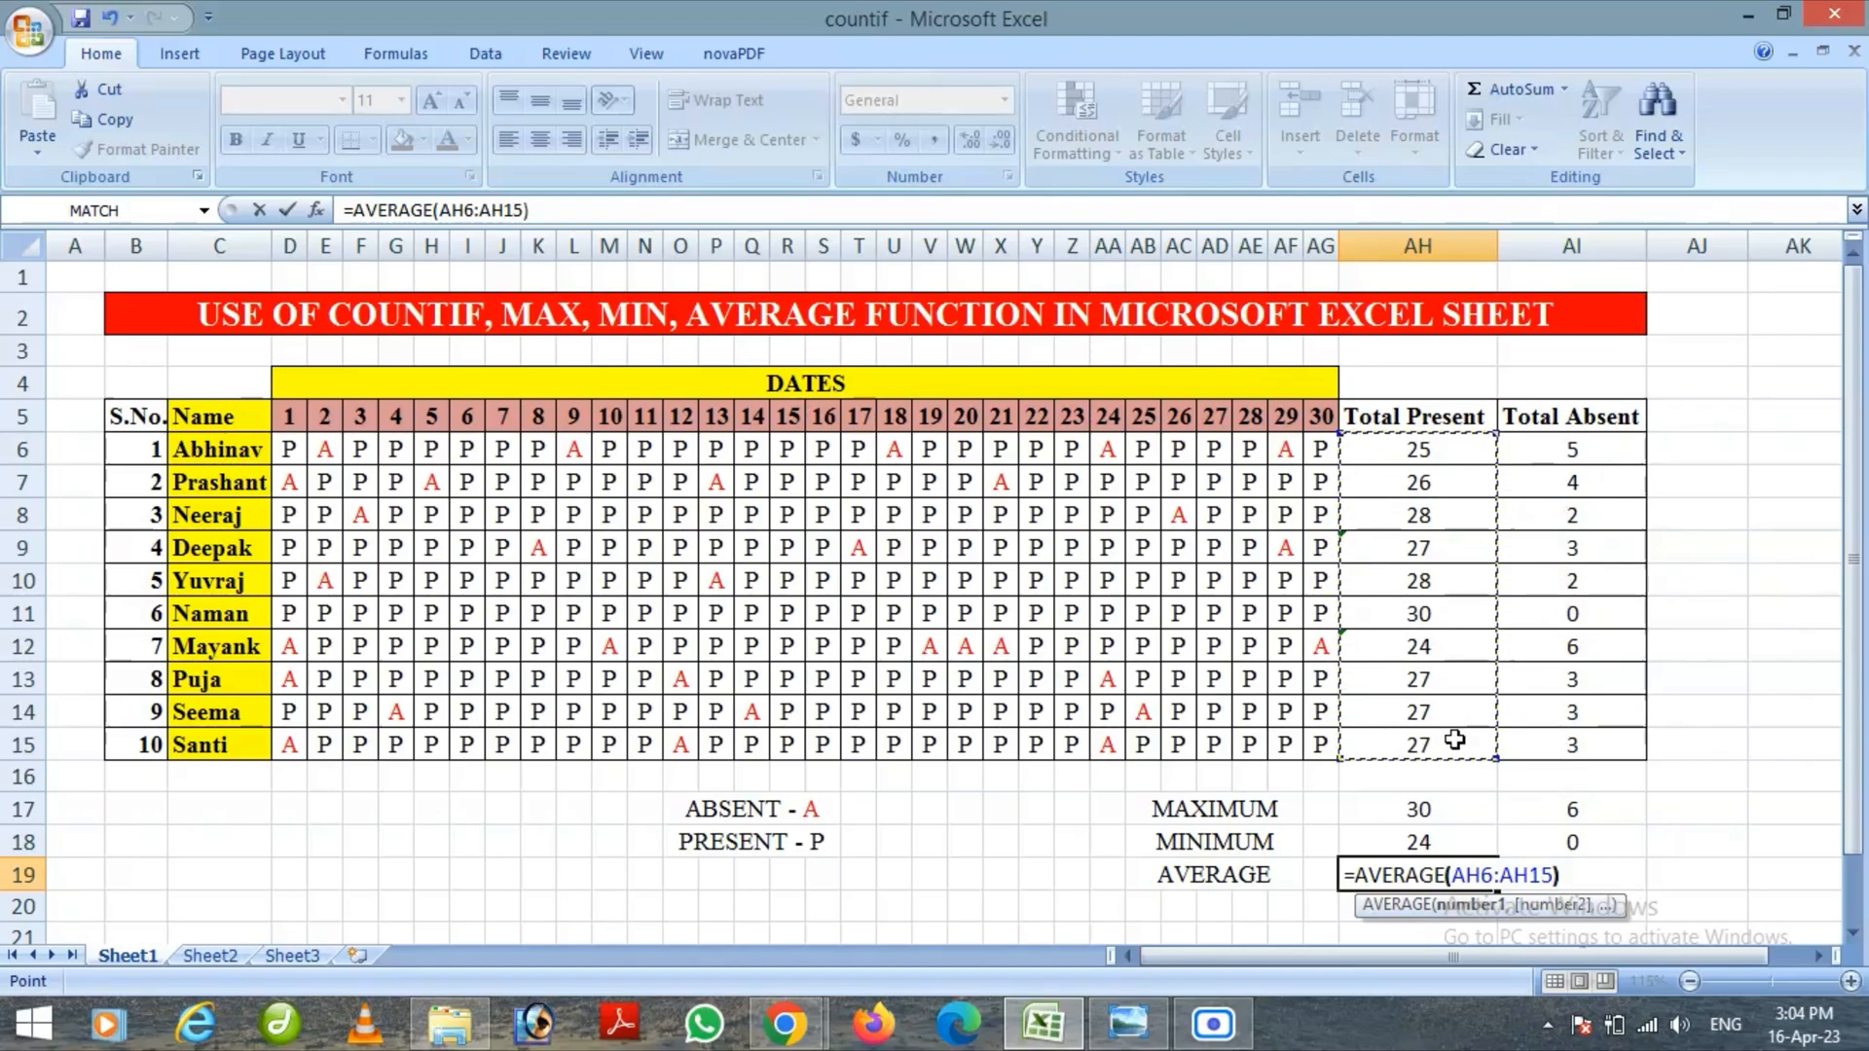
type(")")
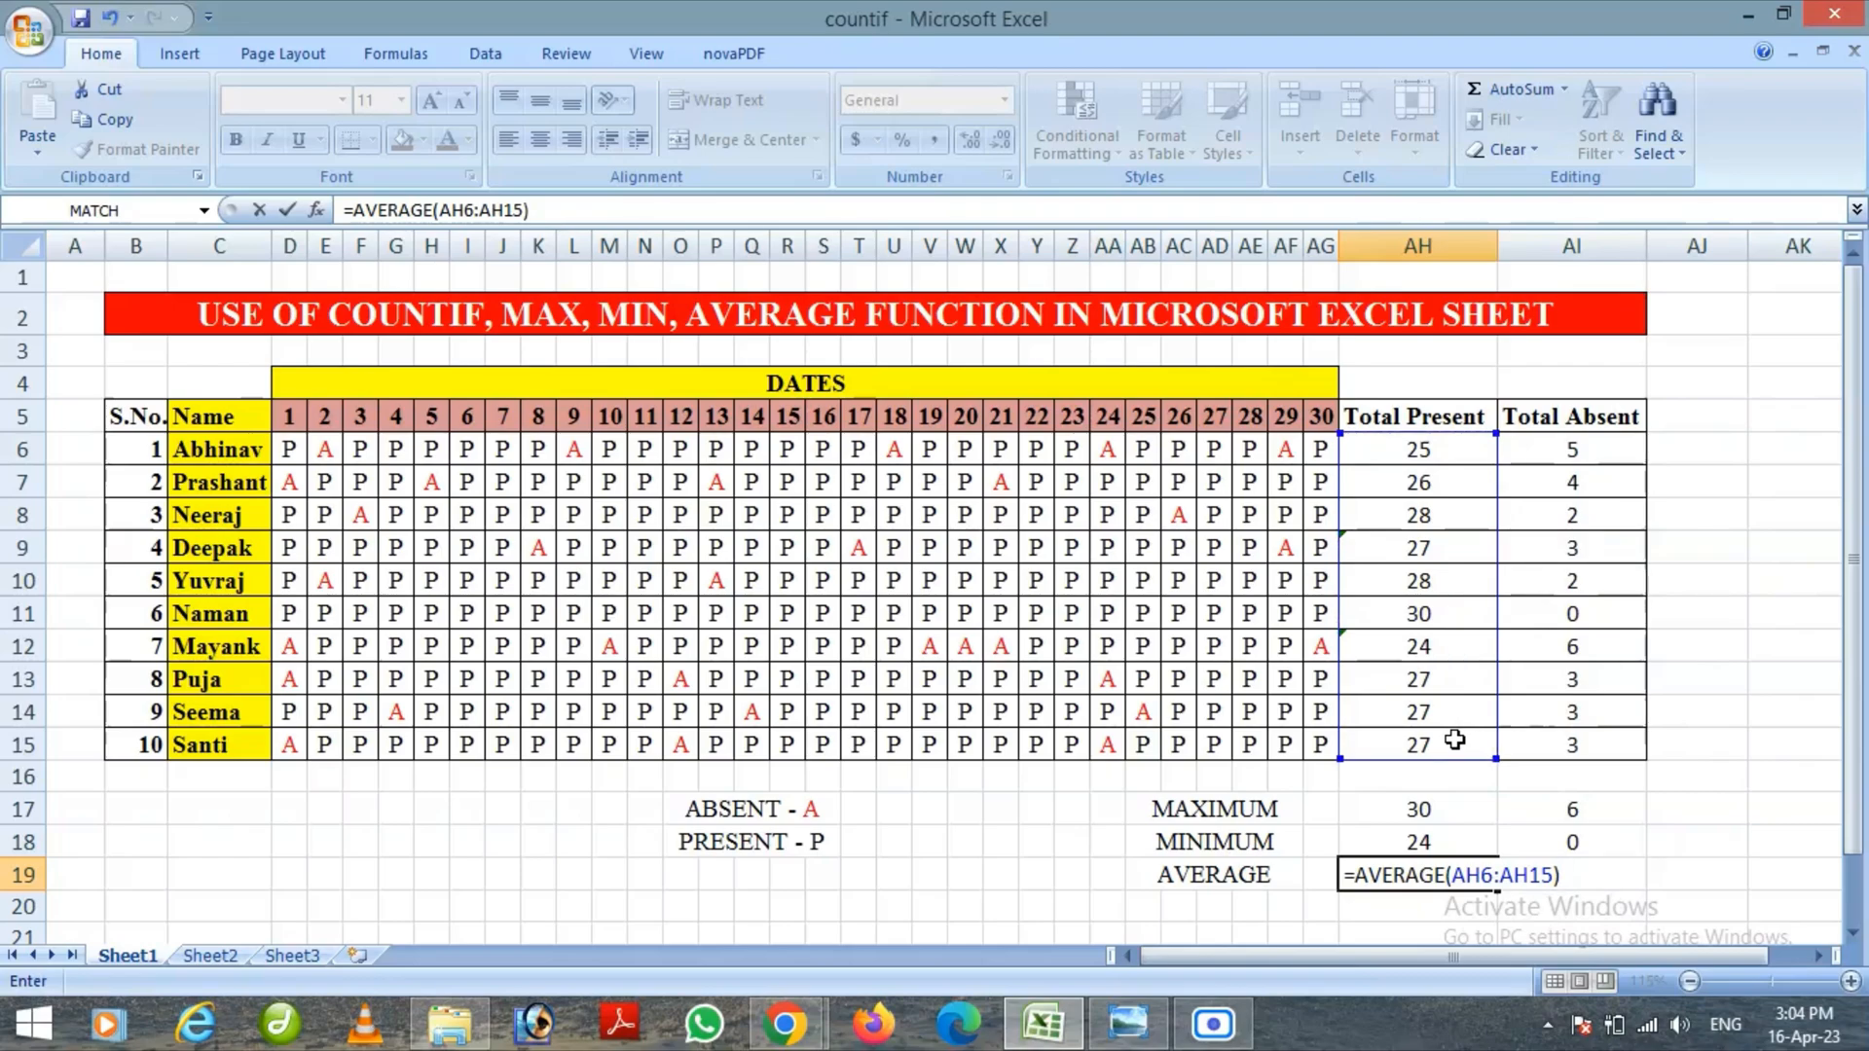
key("Return")
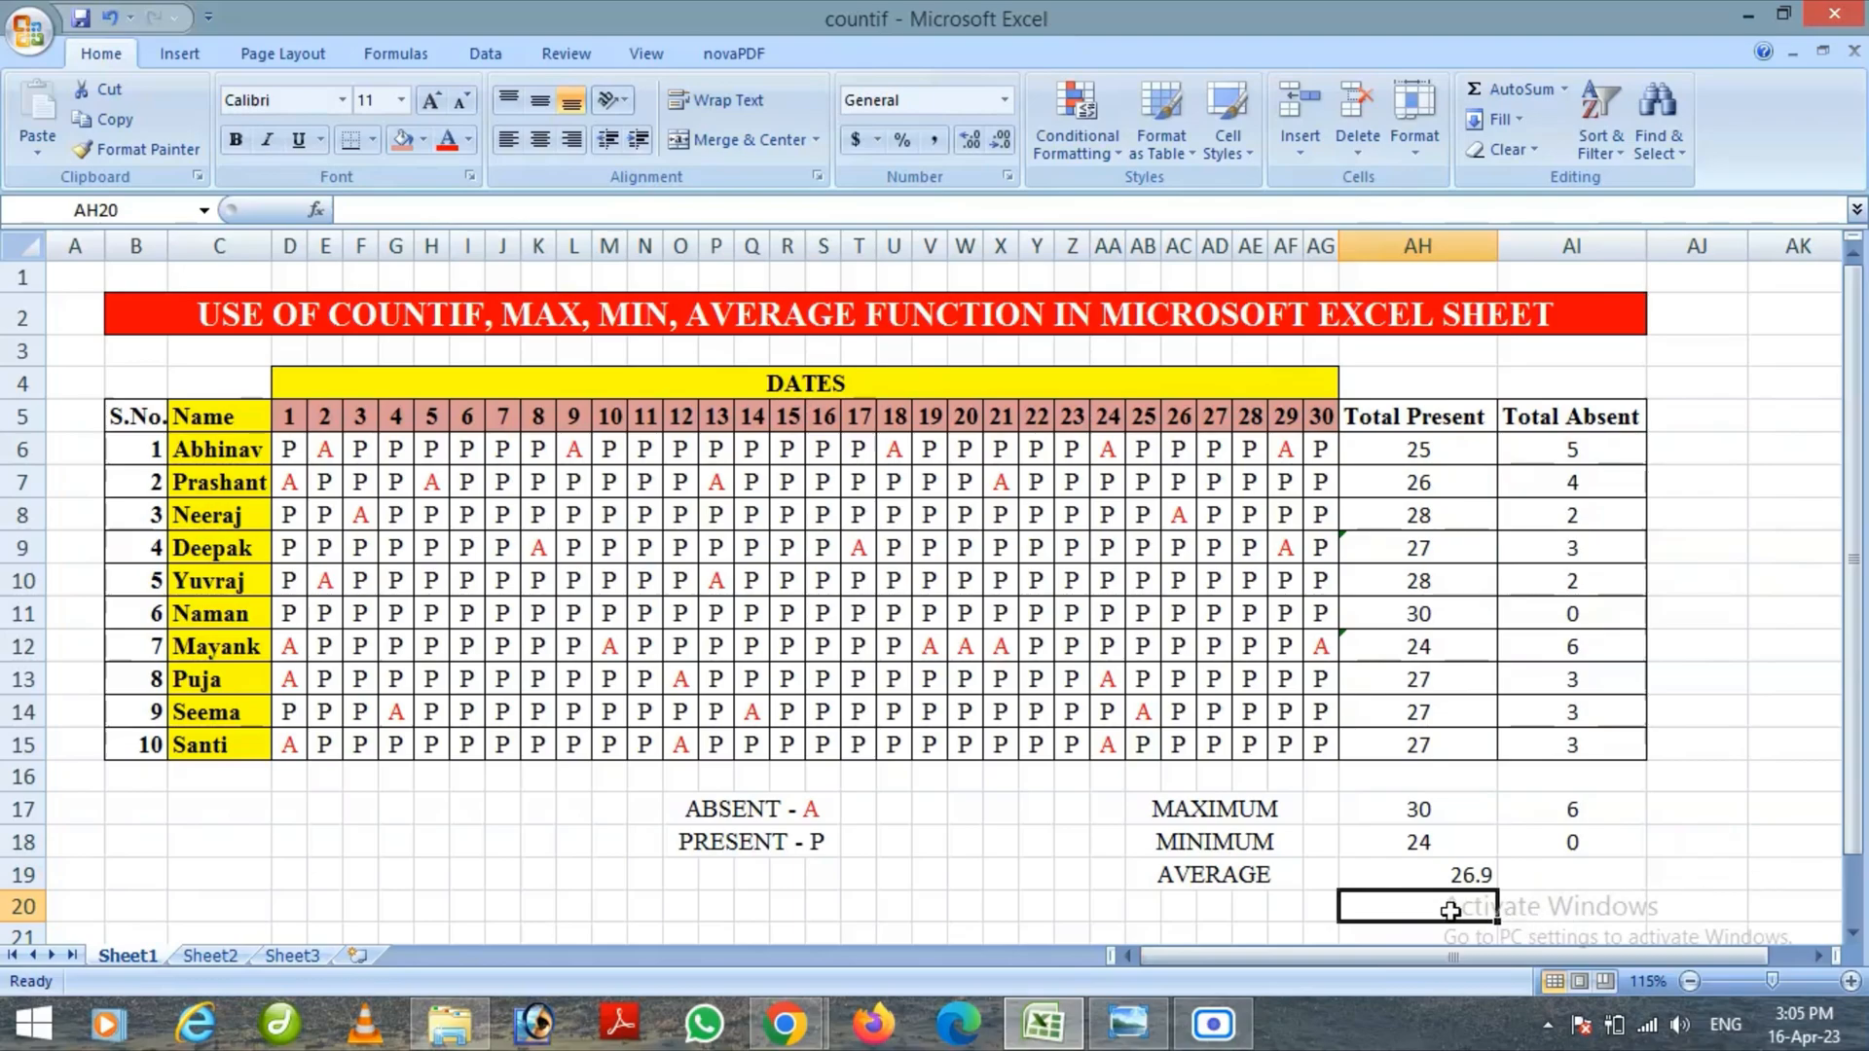
Enter =AVERAGE(AI6:AI15) in cell AI19 to calculate the average of the Total Absent values
left_click(1561, 872)
type("=")
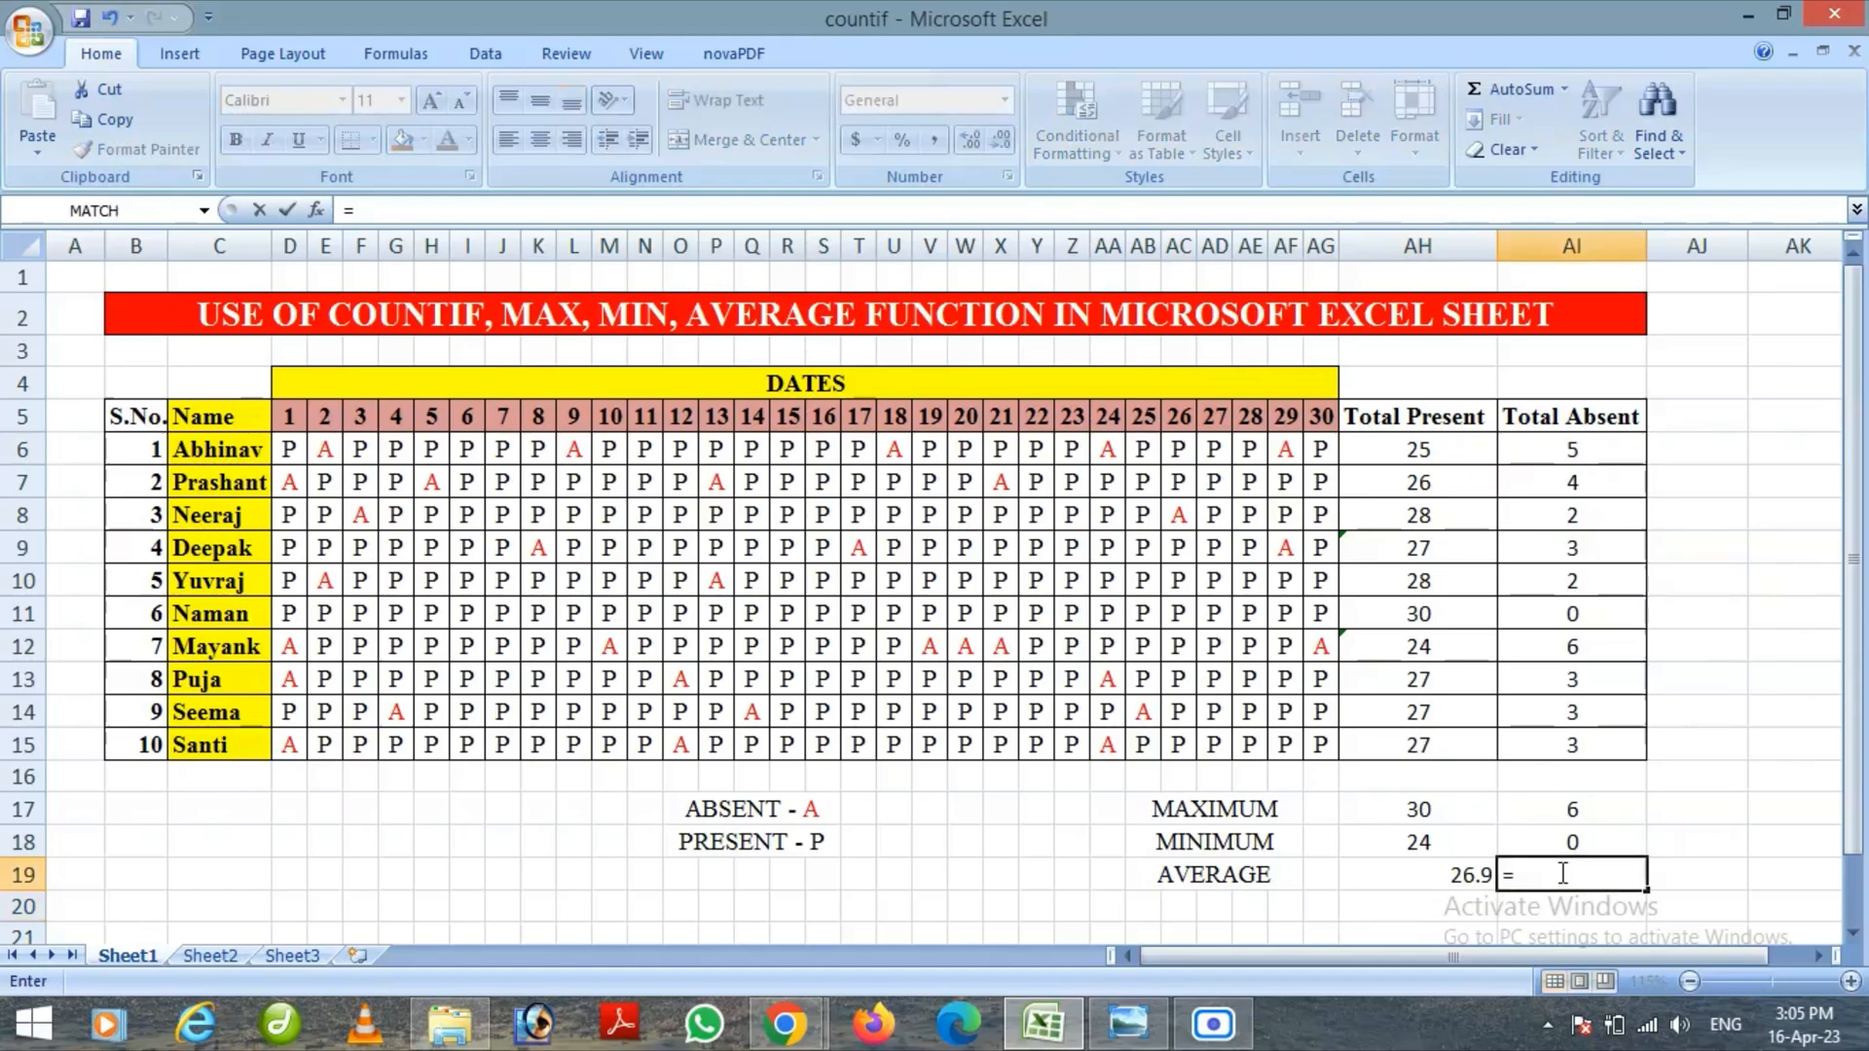
type("AVER")
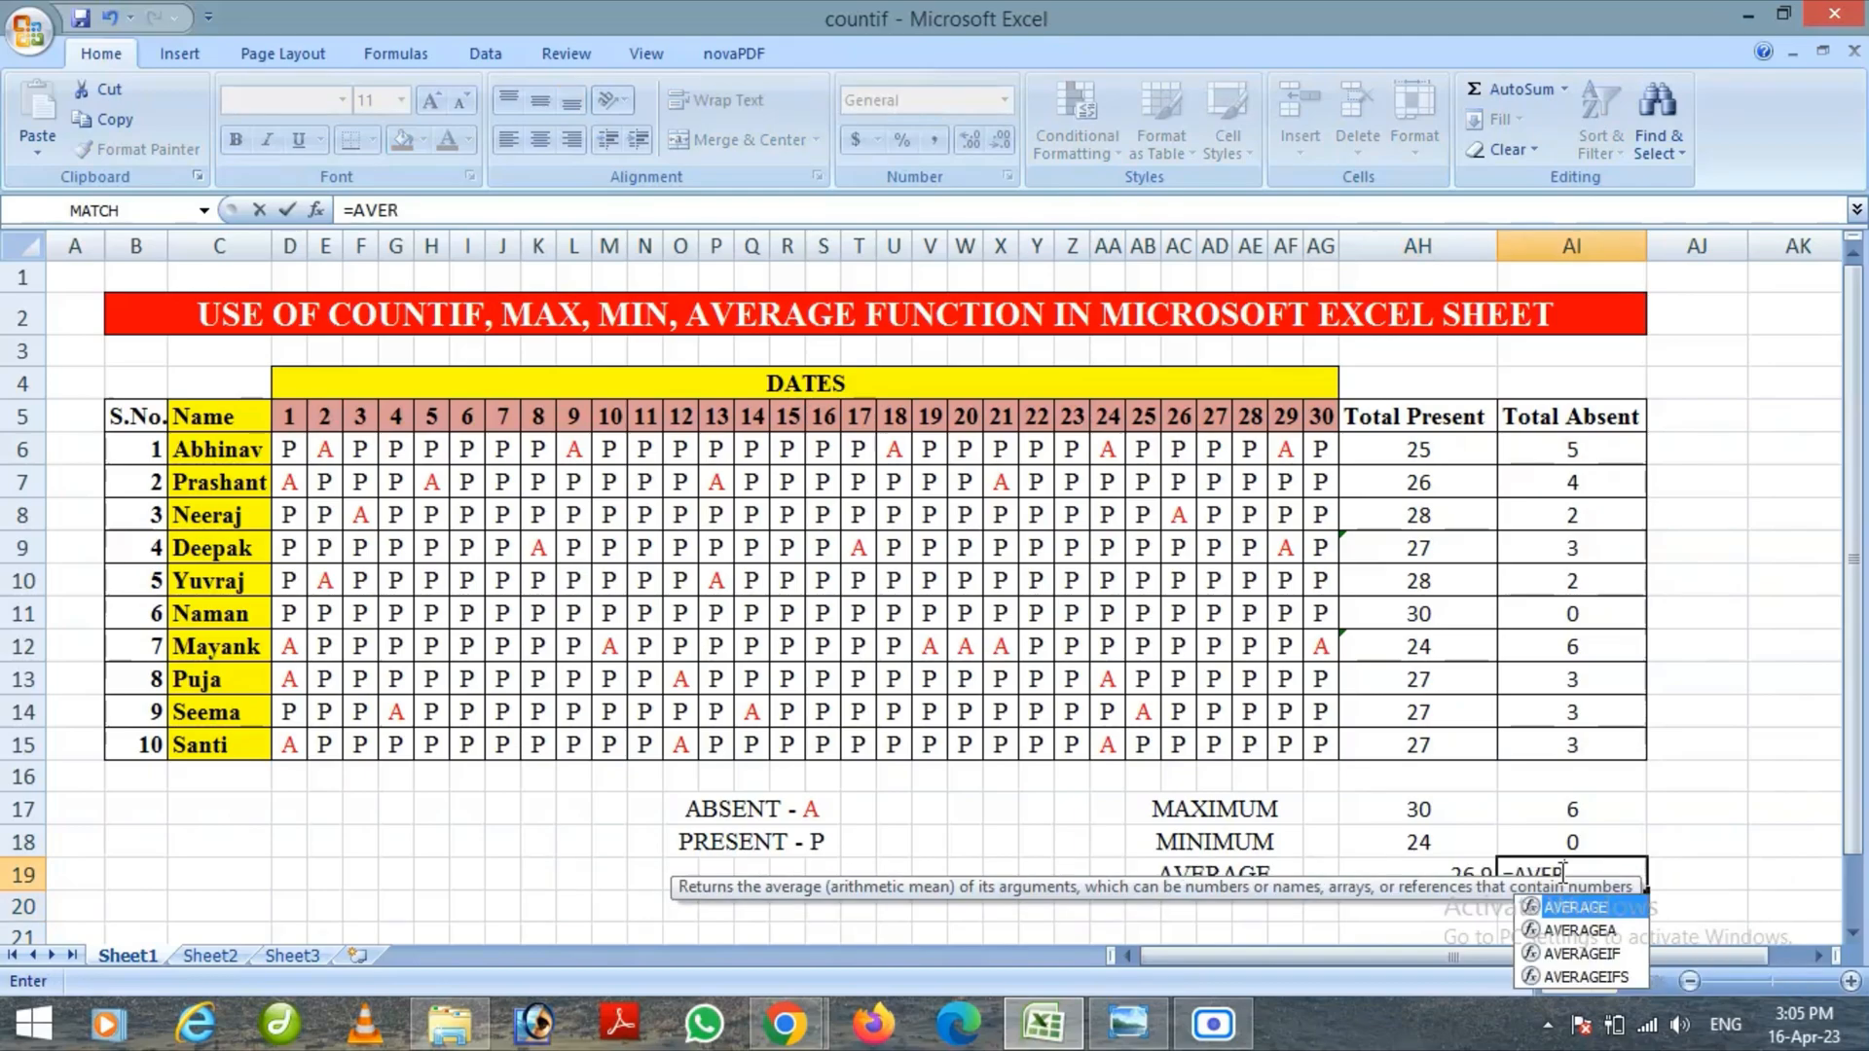
double_click(1619, 918)
left_click_drag(1587, 446, 1587, 743)
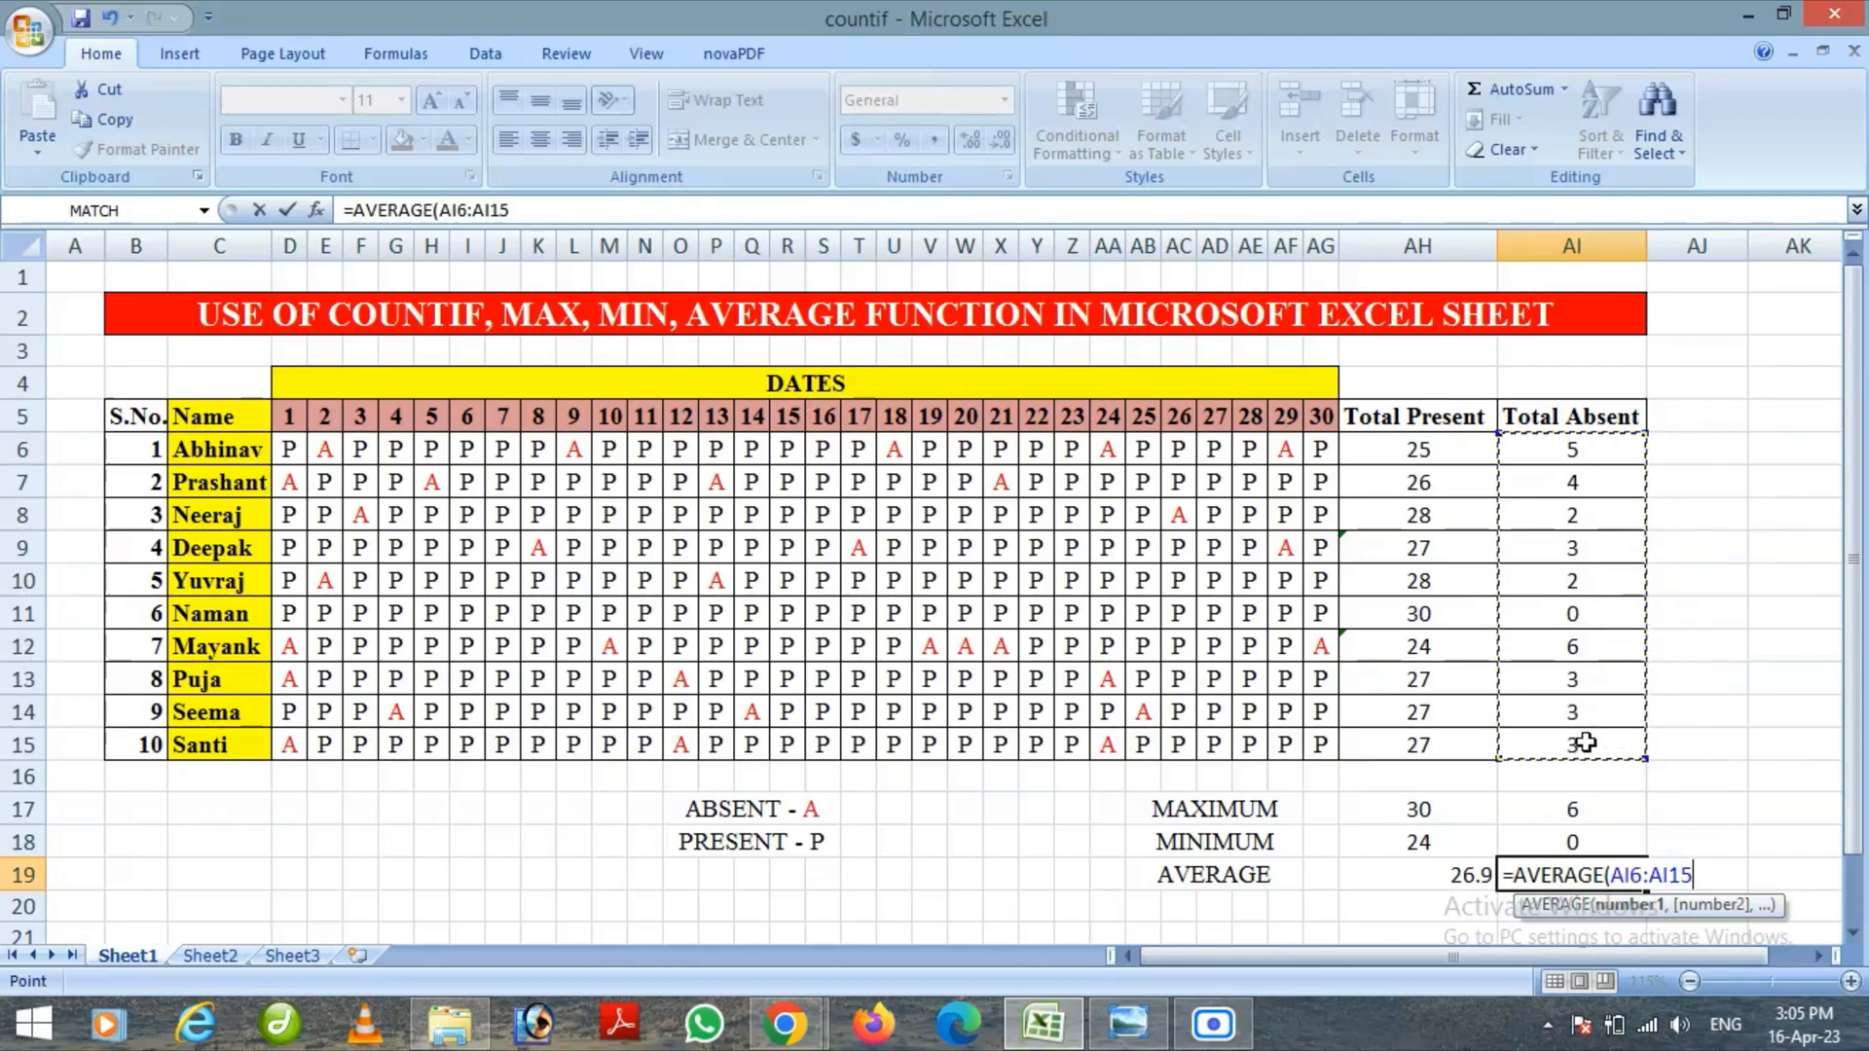
type(")")
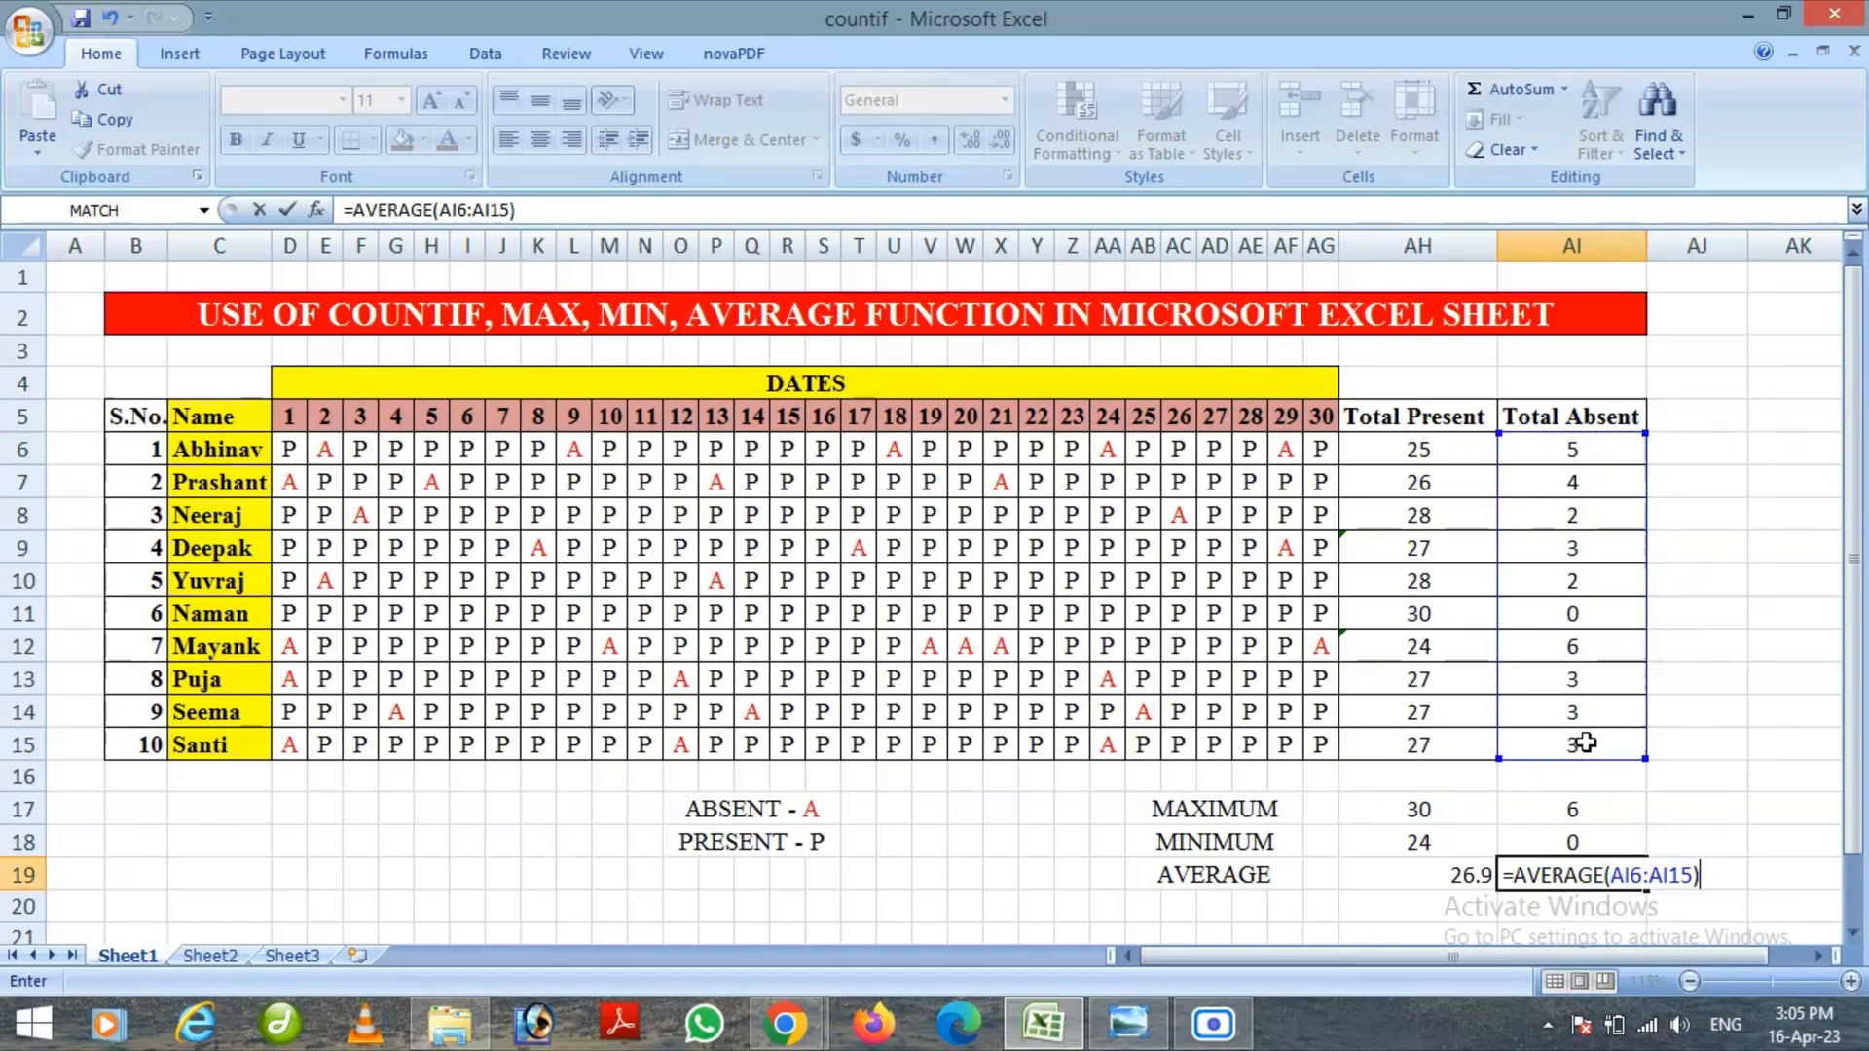
key("Return")
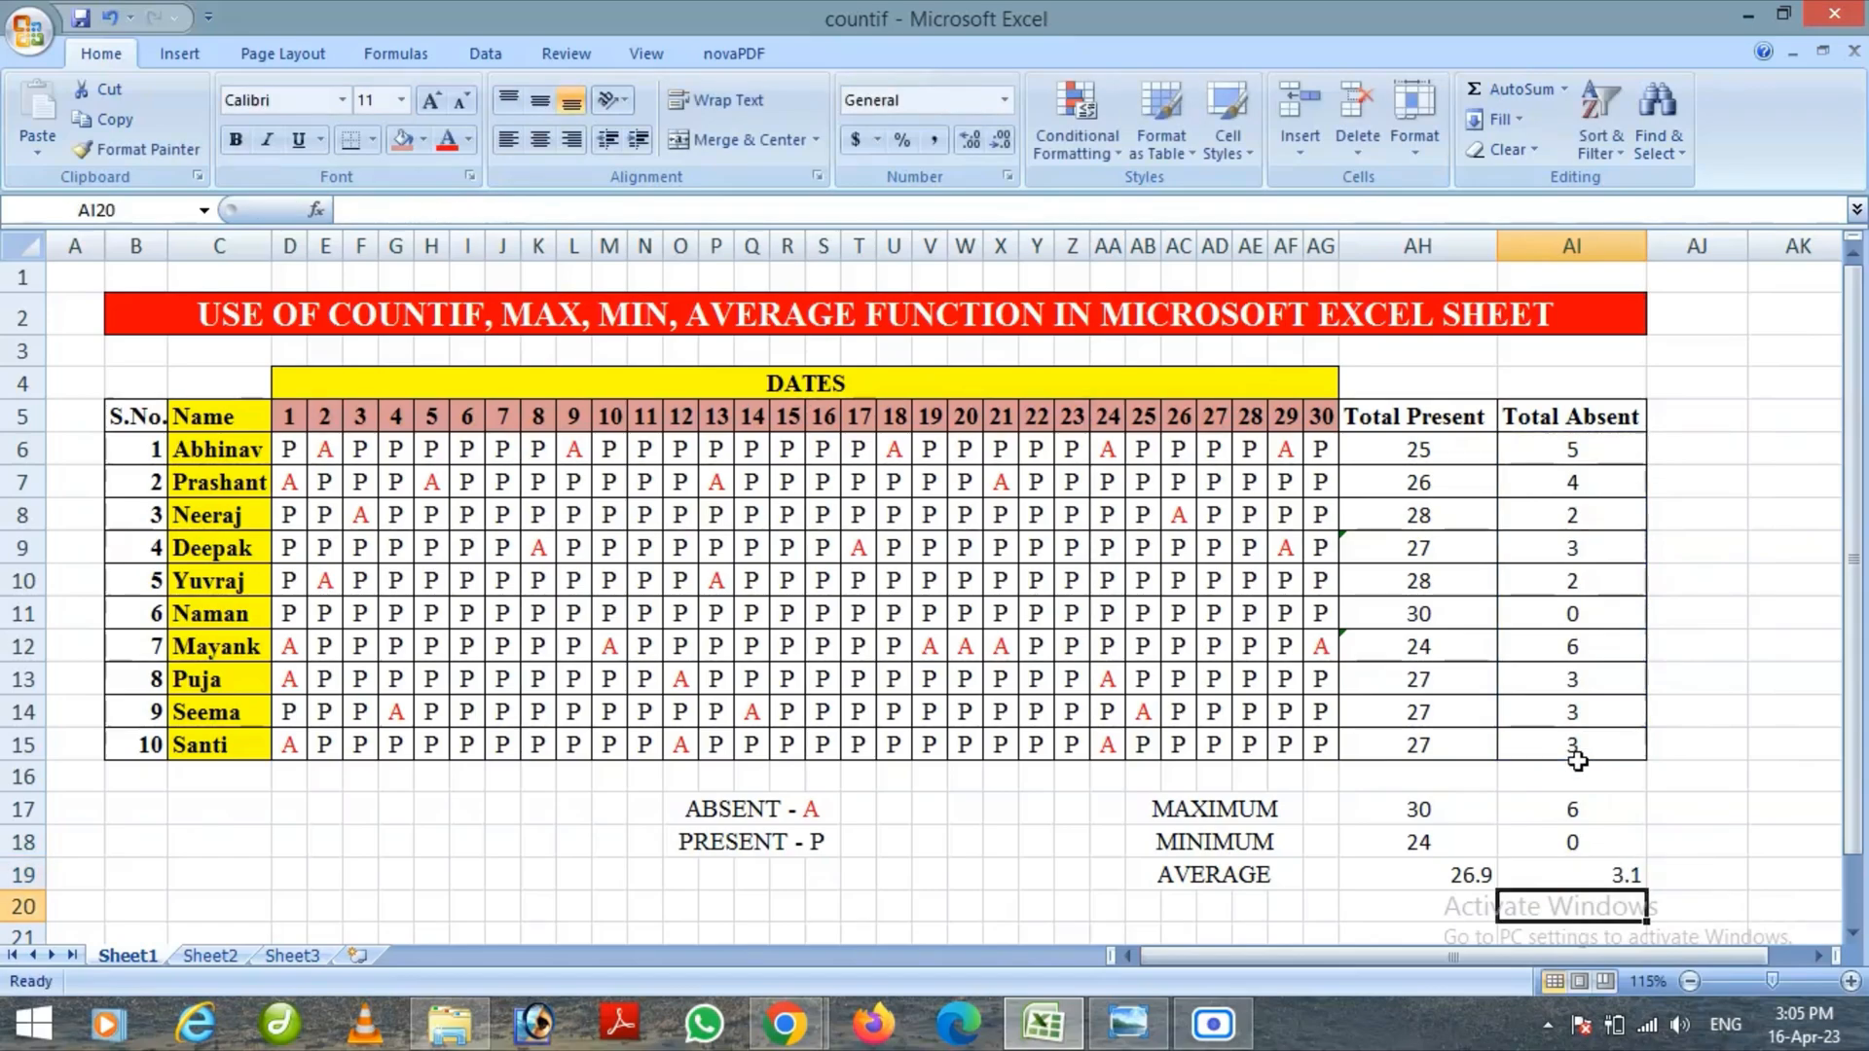
Centre-align the two average results in cells AH19:AI19
left_click(1546, 876)
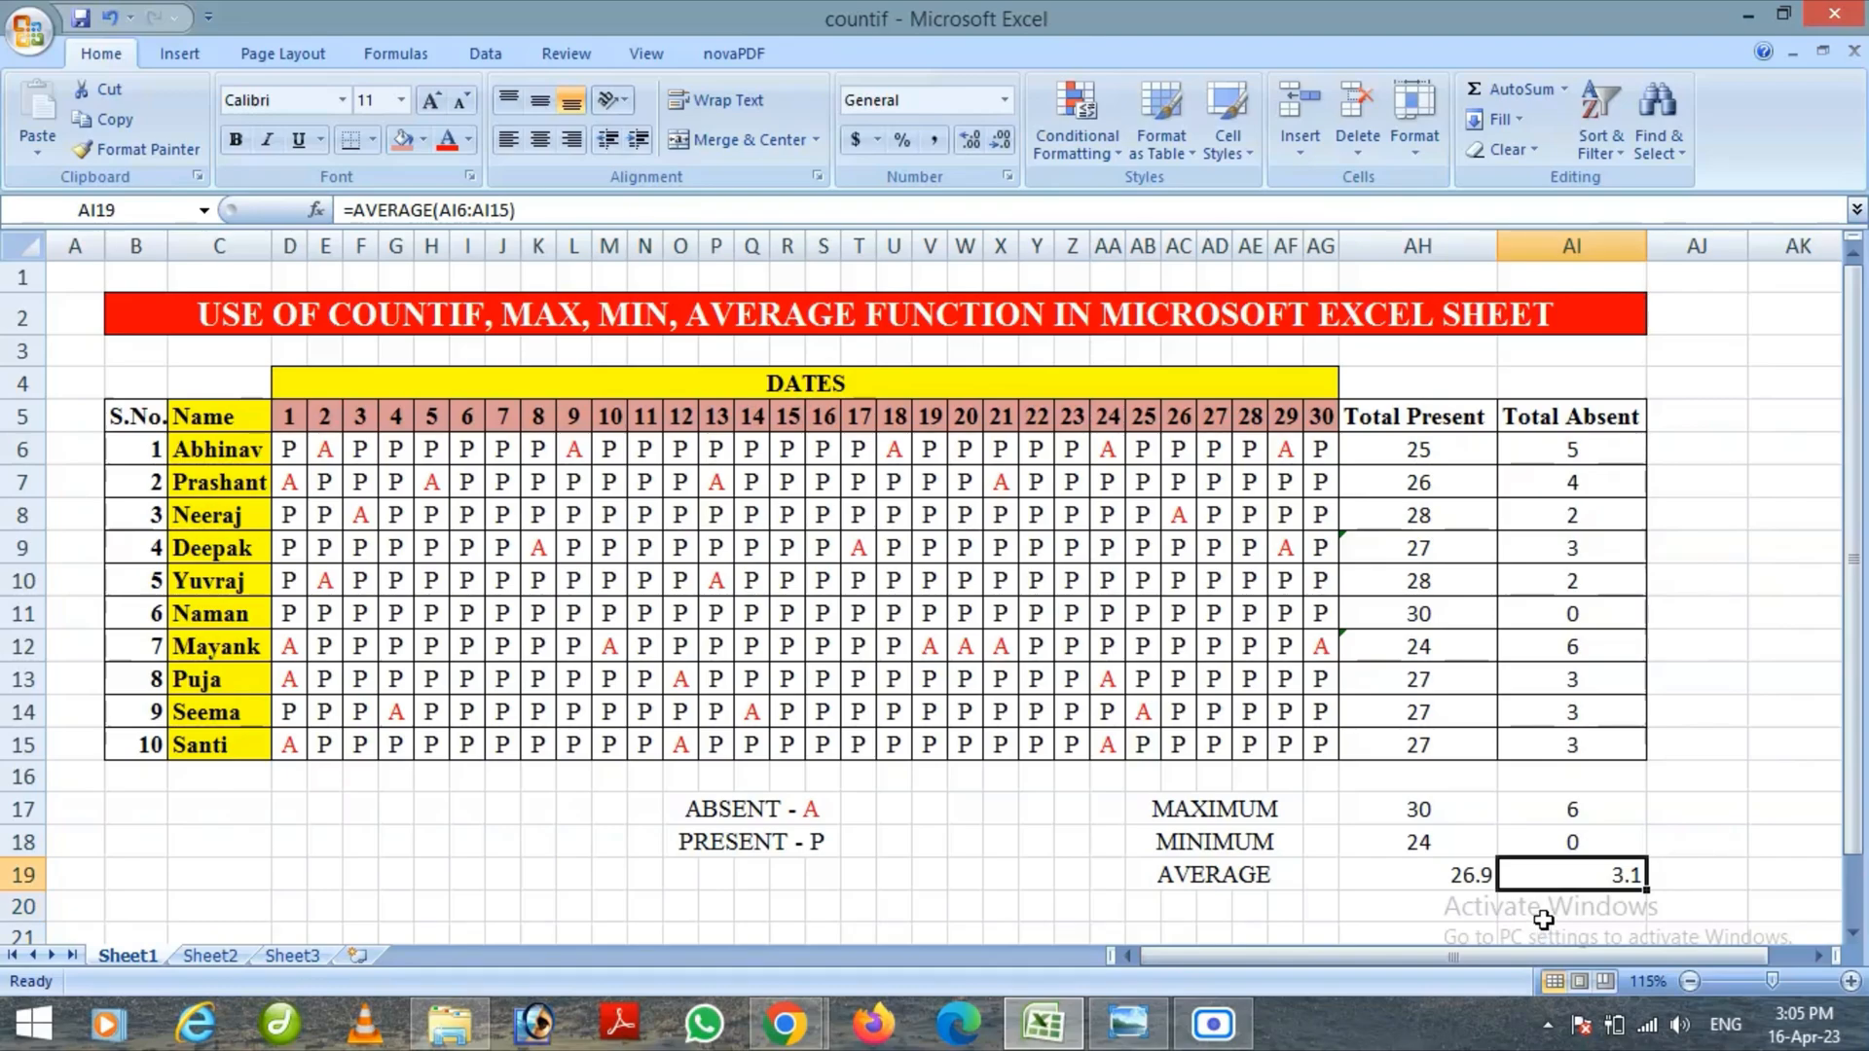
left_click(1427, 875)
left_click_drag(1427, 874, 1564, 879)
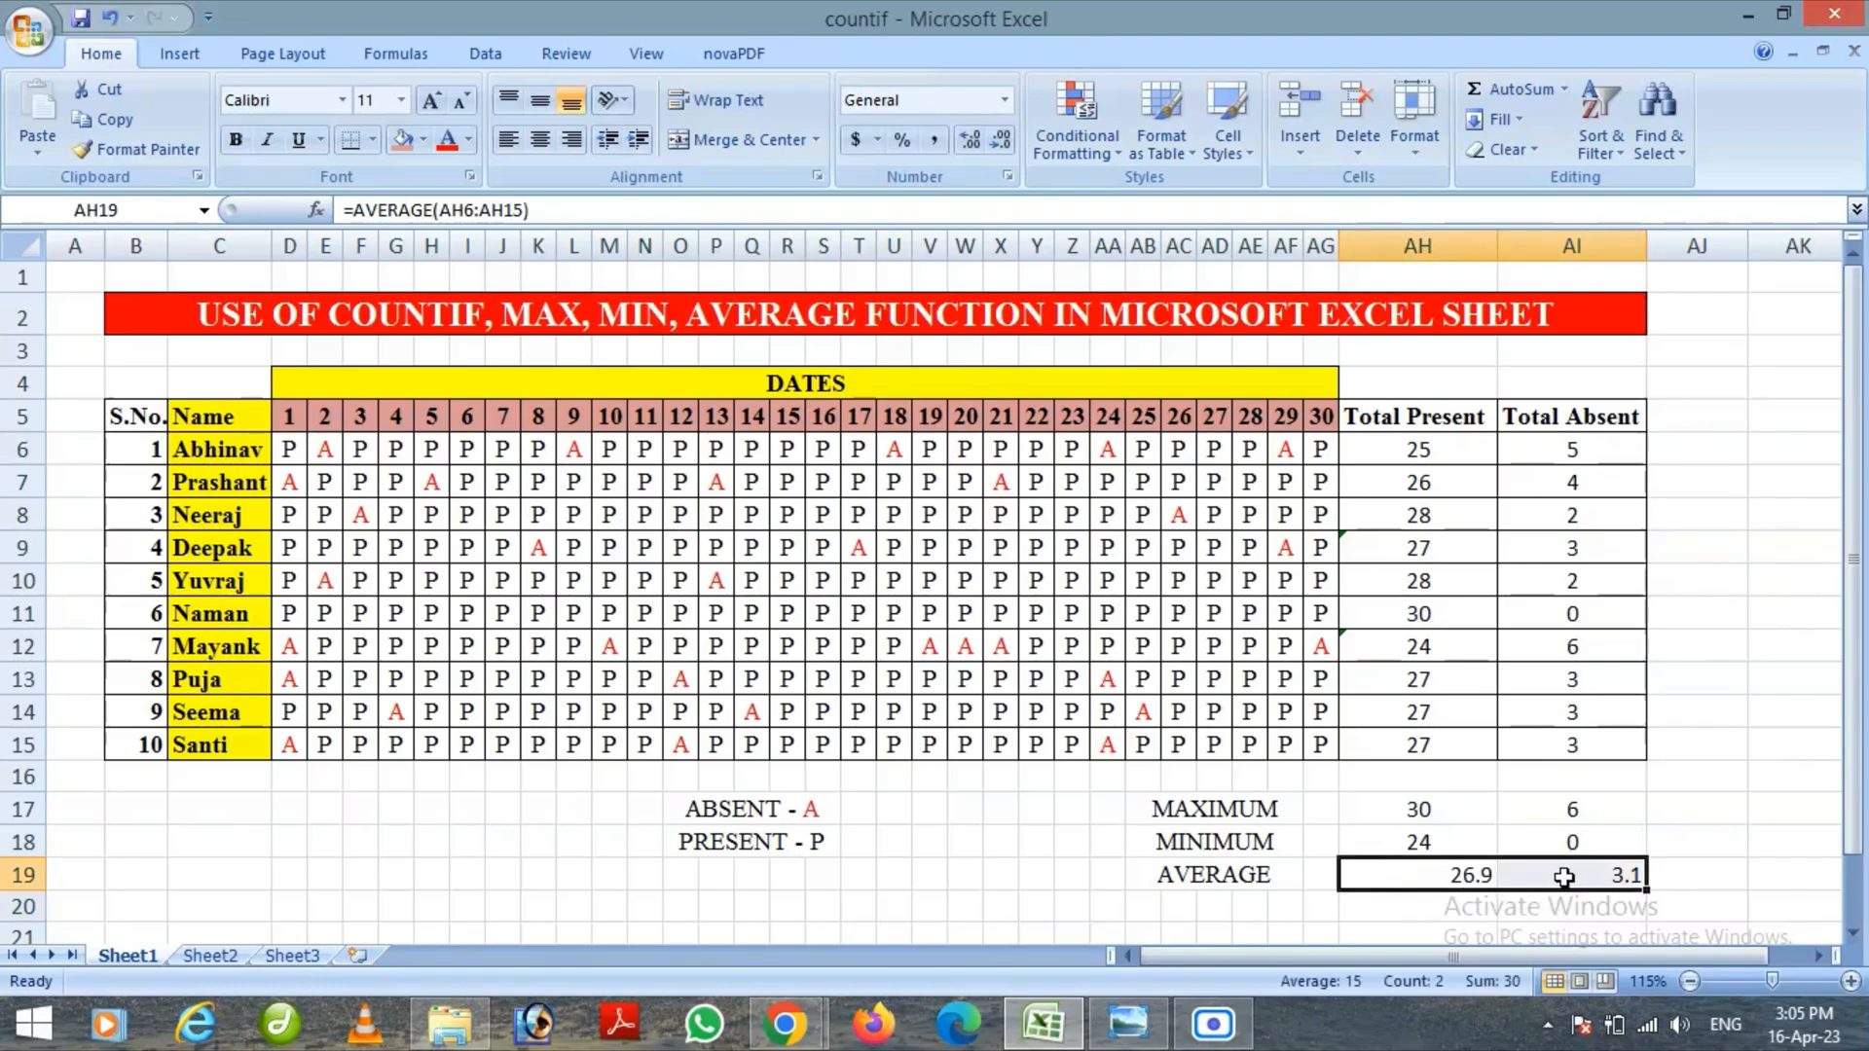
left_click(541, 139)
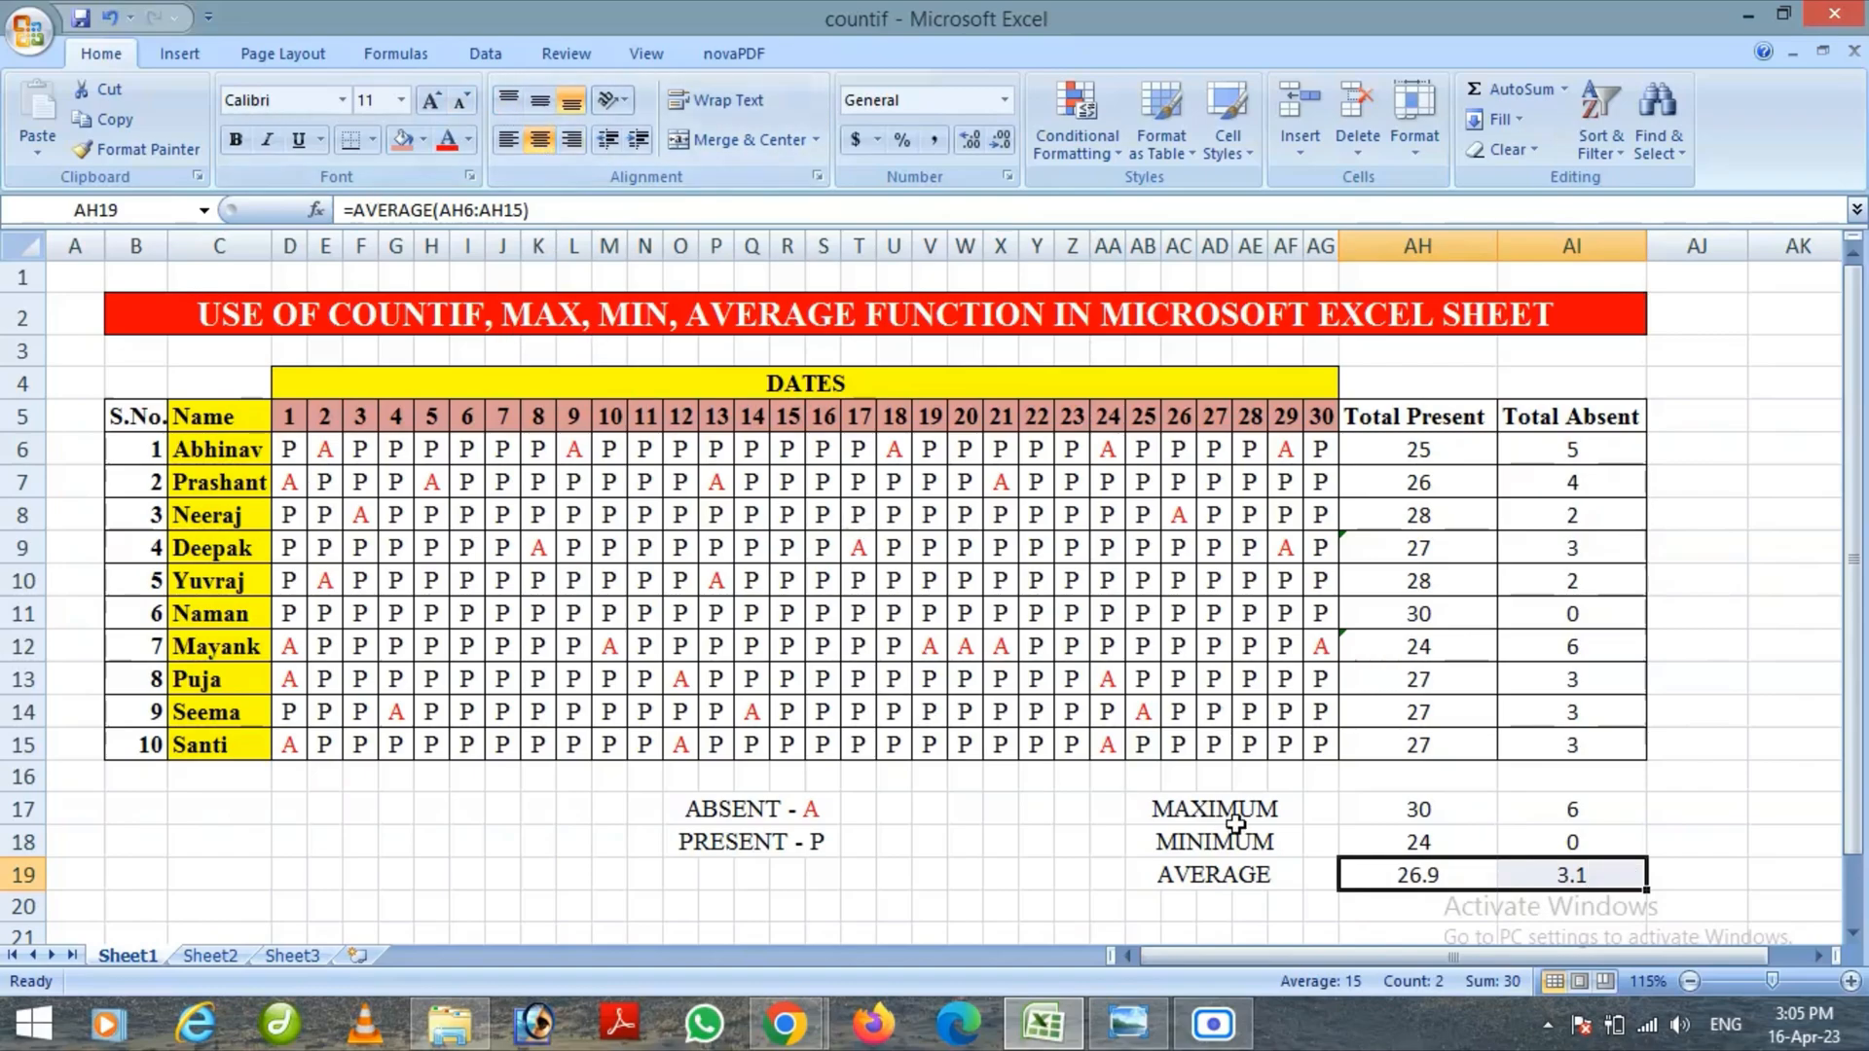
left_click(1401, 909)
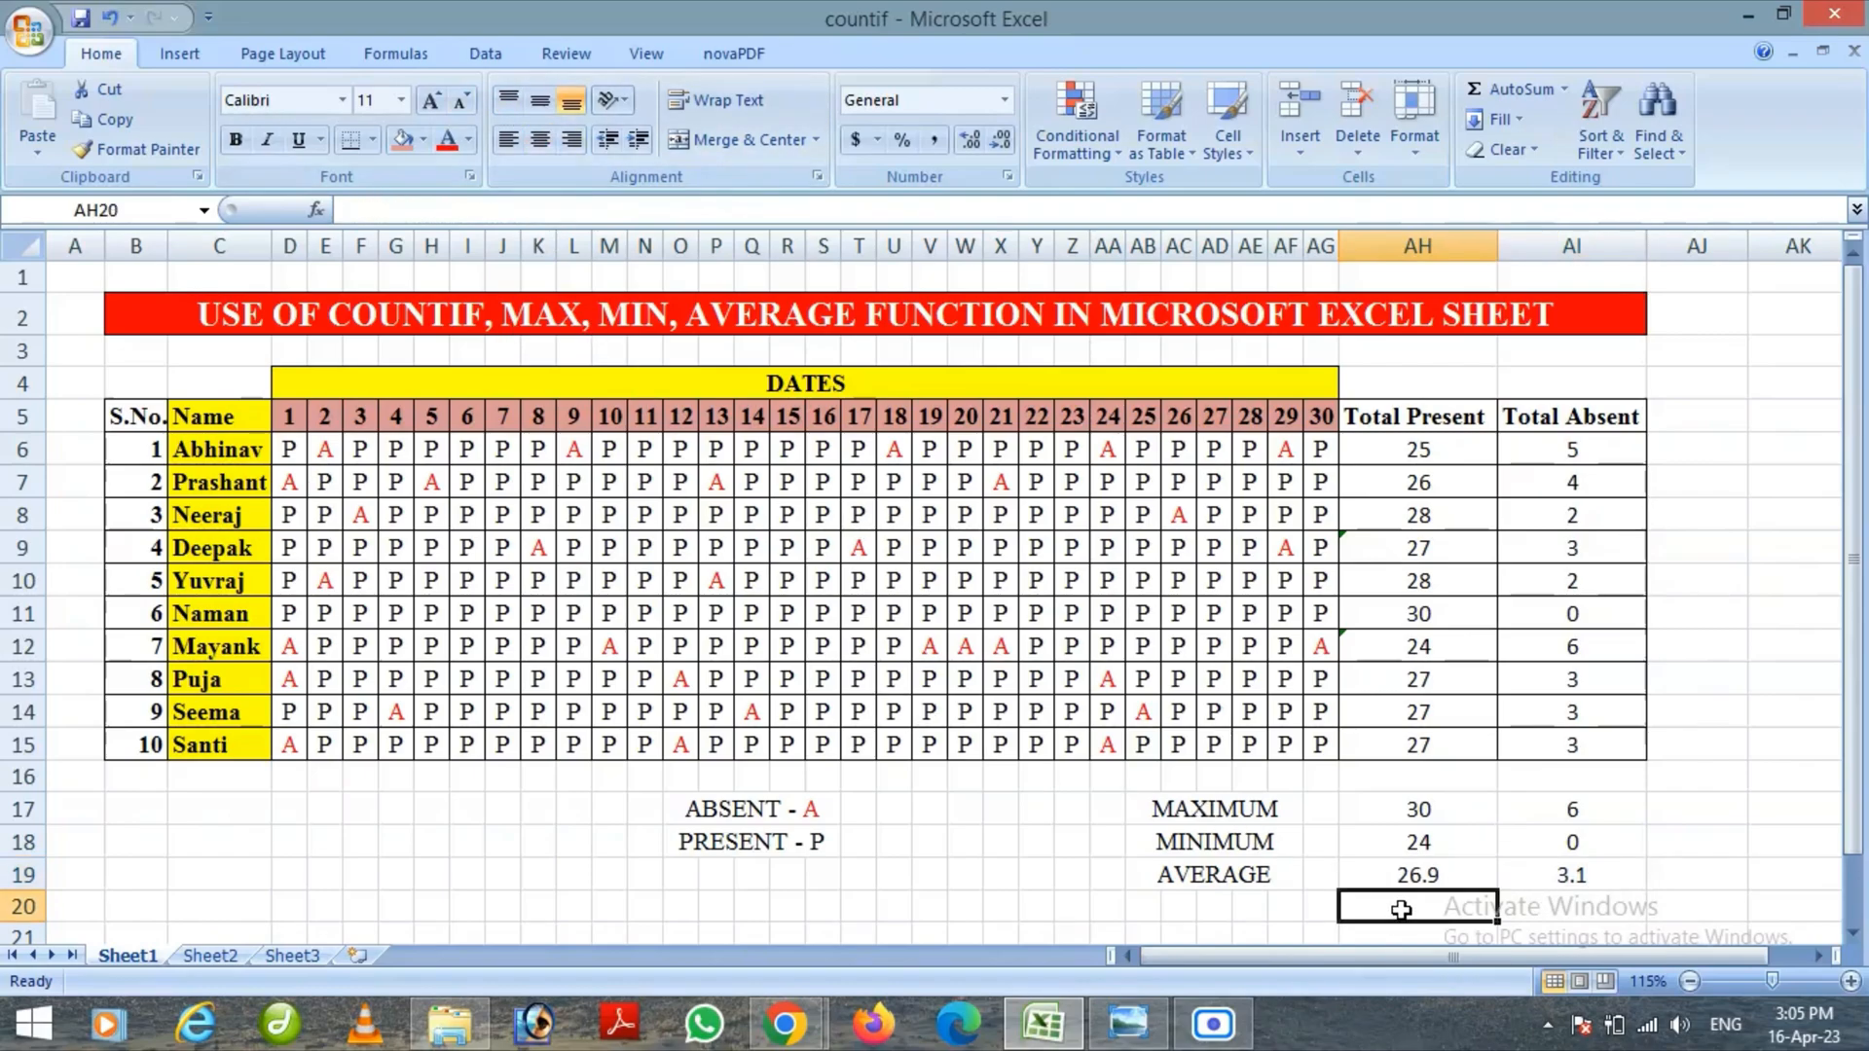